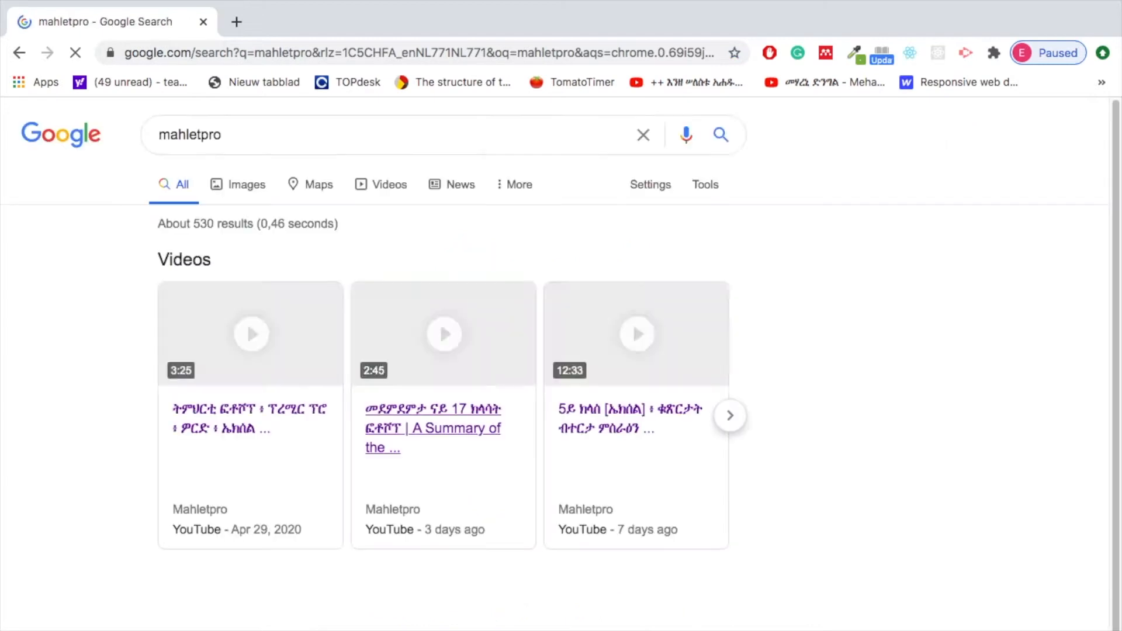
Open the Mahletpro YouTube channel from the search results and look through its created playlists
scroll(106, 435, "down", 1)
scroll(114, 418, "down", 1)
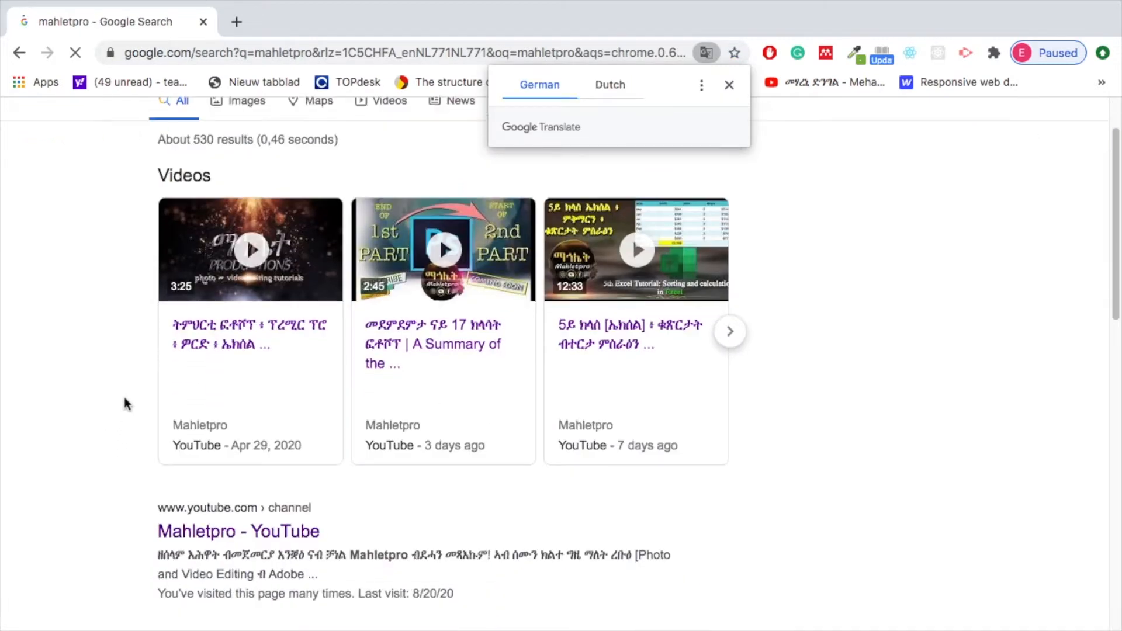
left_click(205, 533)
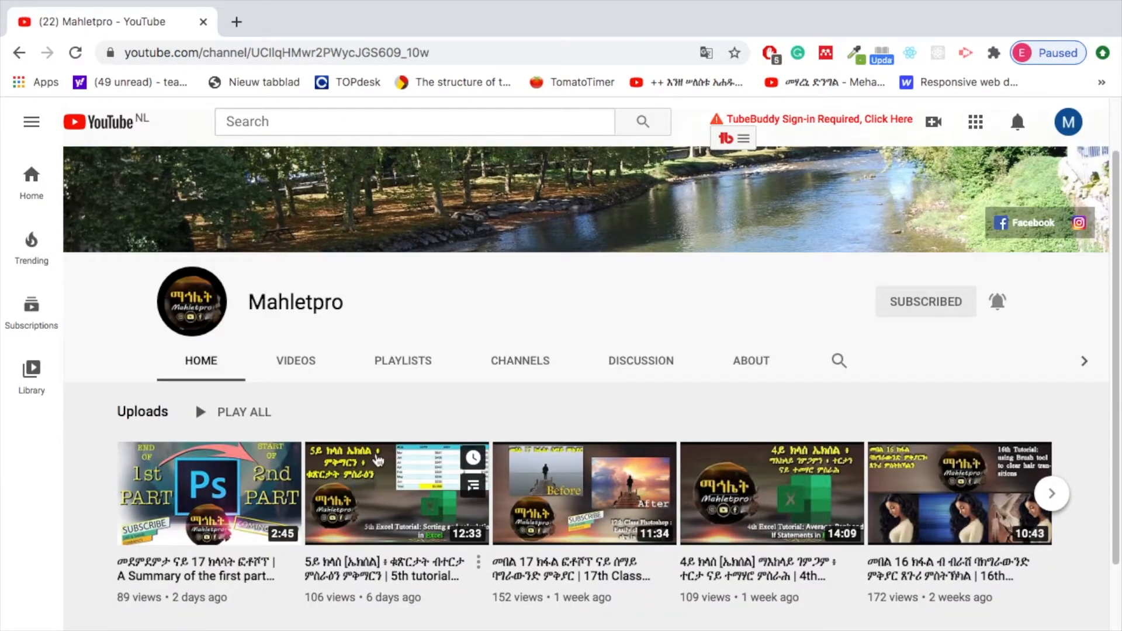
scroll(358, 496, "down", 1)
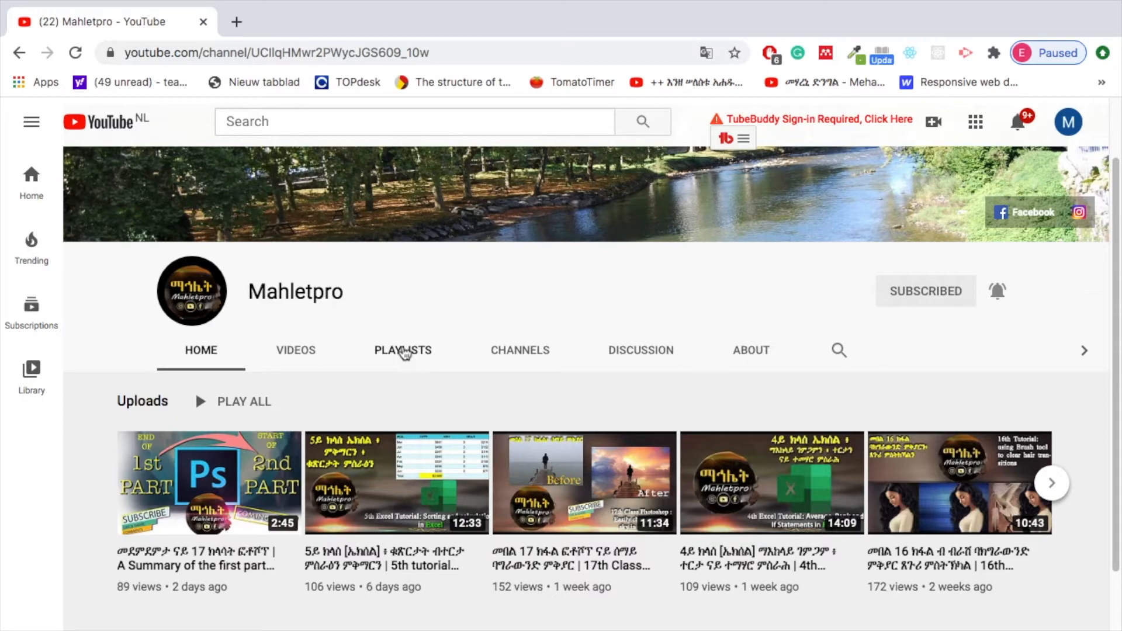
left_click(403, 353)
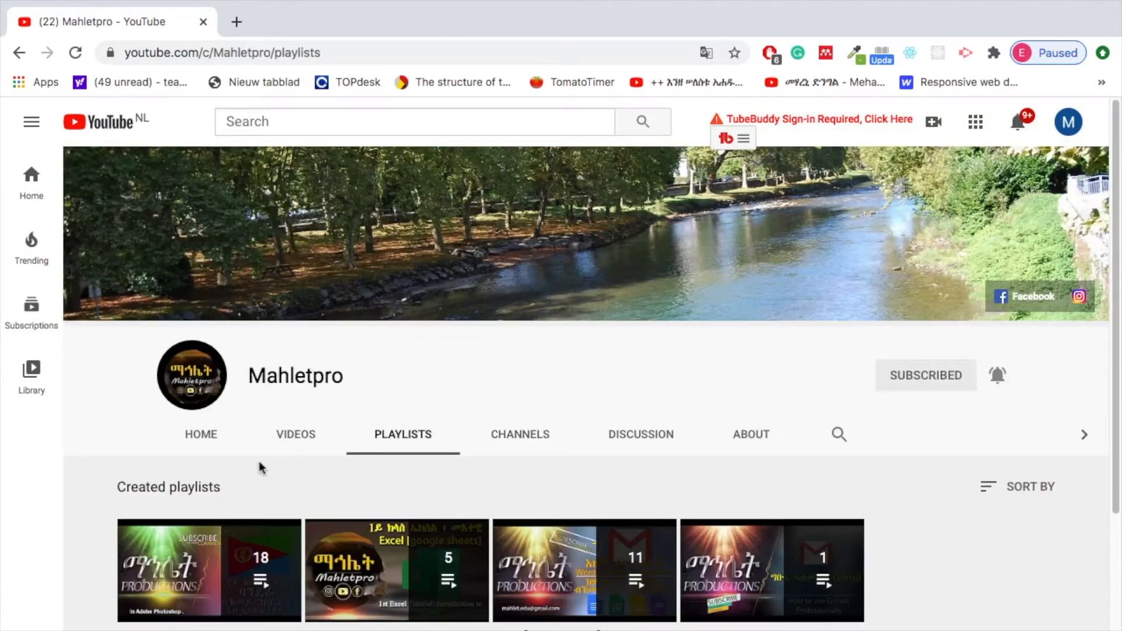
scroll(92, 490, "down", 1)
scroll(93, 490, "down", 2)
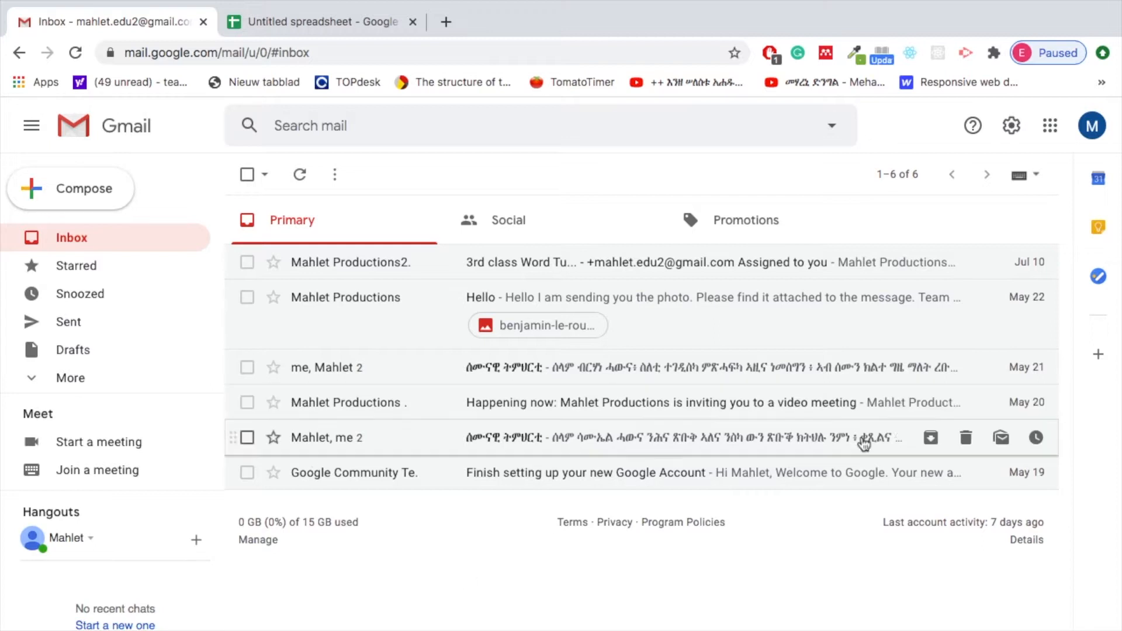
Switch from Gmail to Google Drive and open the Excel Tutorial folder
left_click(1050, 125)
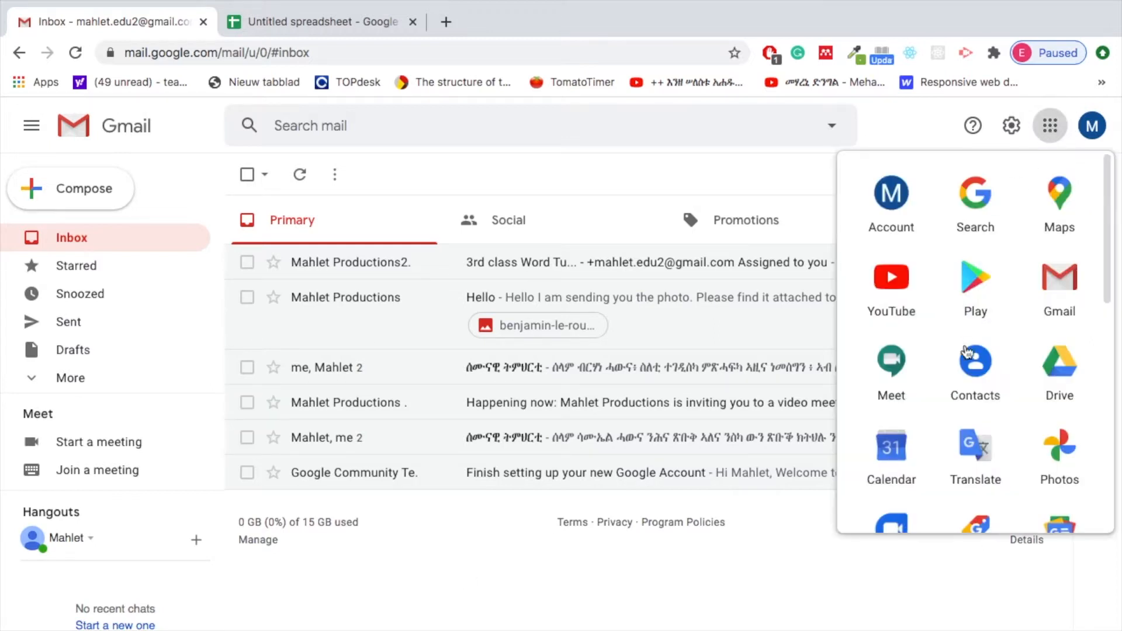
left_click(1061, 389)
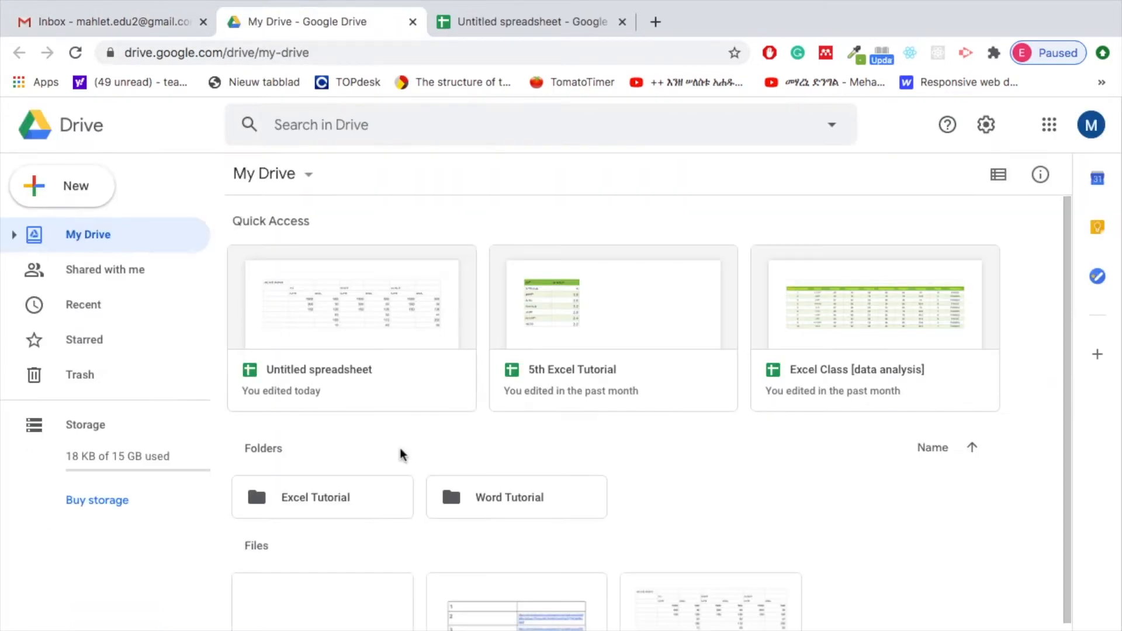
double_click(332, 510)
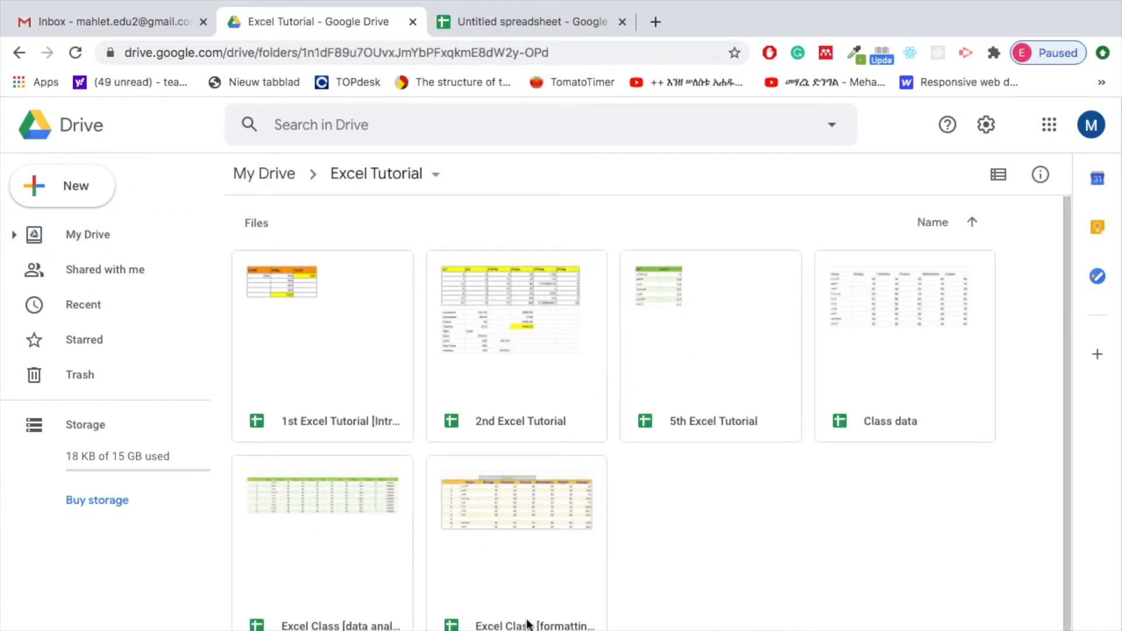
Create a blank Google Sheets spreadsheet in the Excel Tutorial folder and name it "6th Excel Tutorial"
left_click(90, 185)
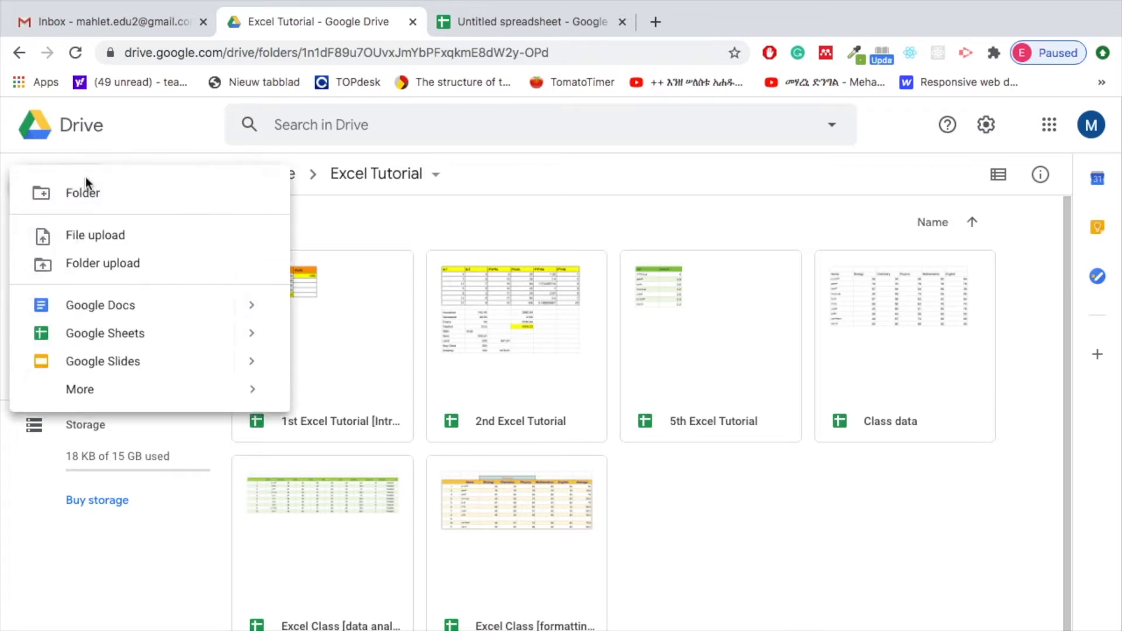
mouse_move(247, 333)
left_click(349, 355)
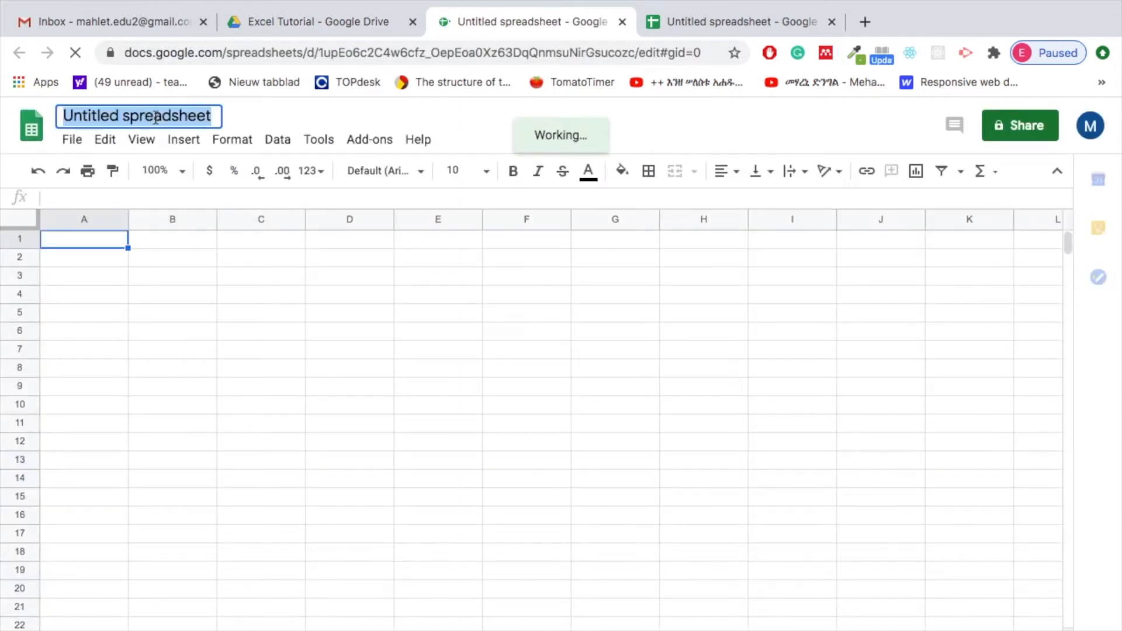
type("6")
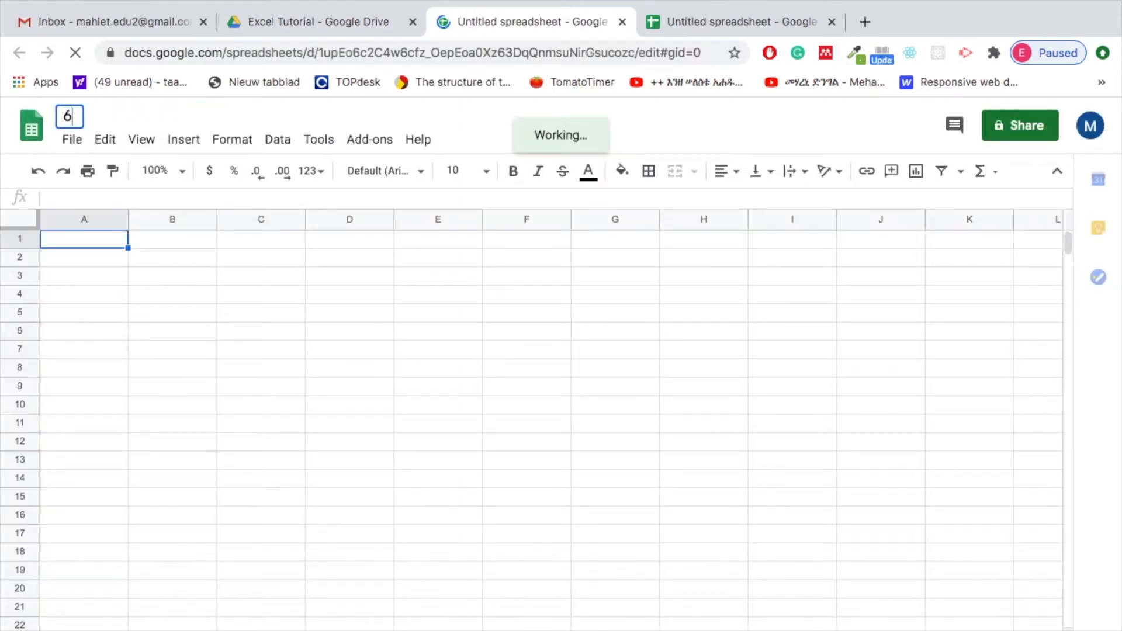
type("th Exc")
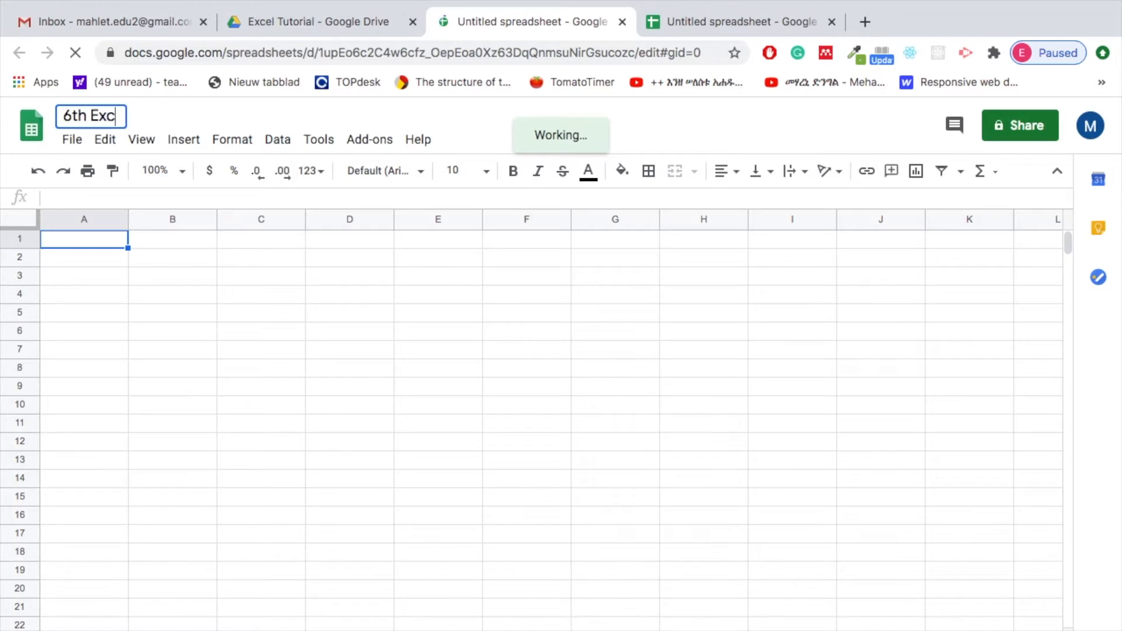
type("el Tu")
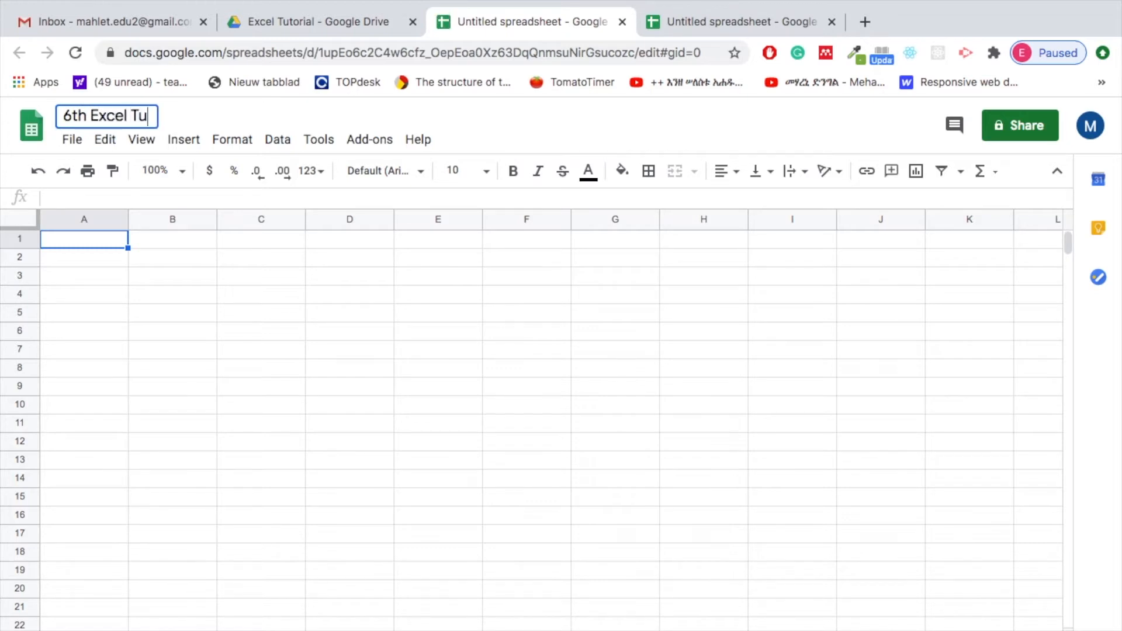
type("torial")
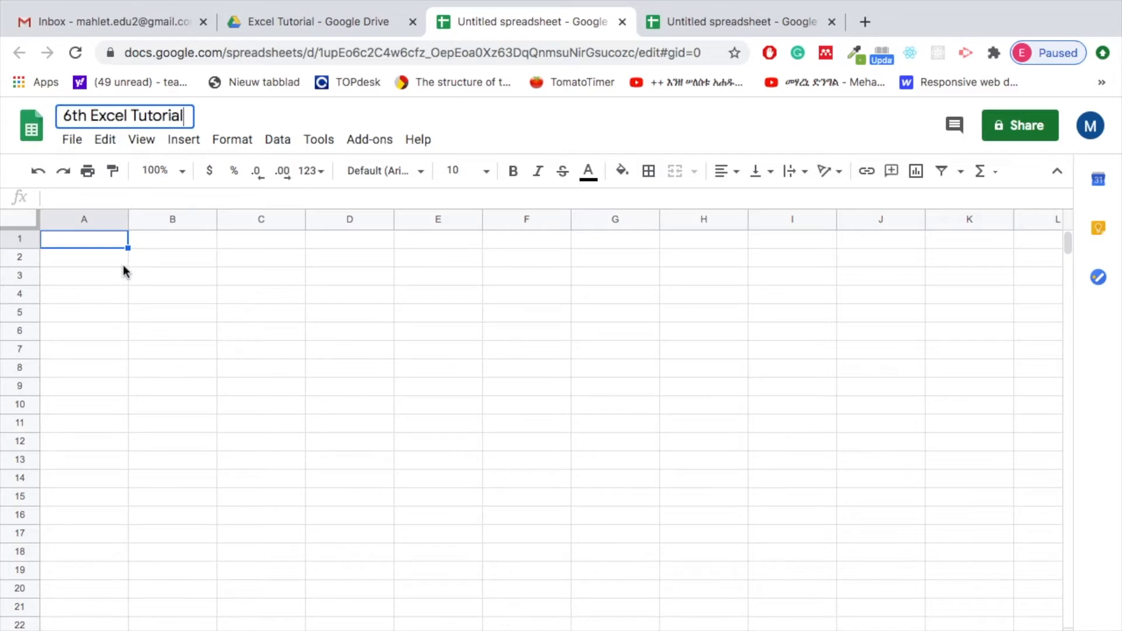
Copy the budget table A1:G9 from the other untitled spreadsheet and paste it at A1 of the 6th Excel Tutorial sheet
left_click(702, 25)
left_click(104, 242)
left_click_drag(104, 241, 651, 387)
key("super+c")
left_click(520, 21)
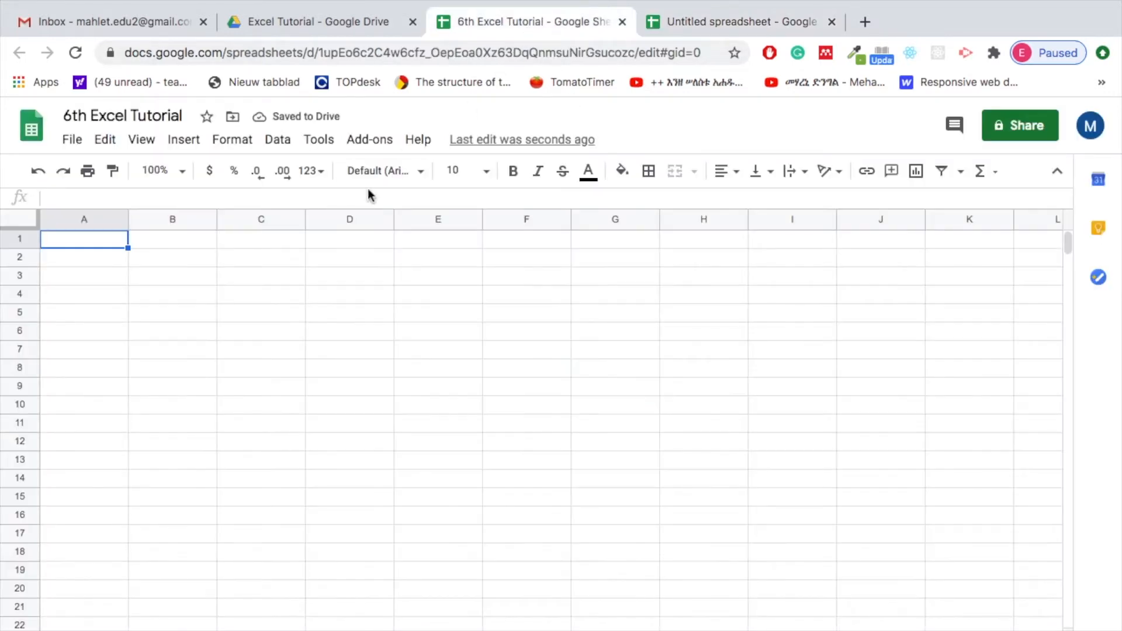
key("super+v")
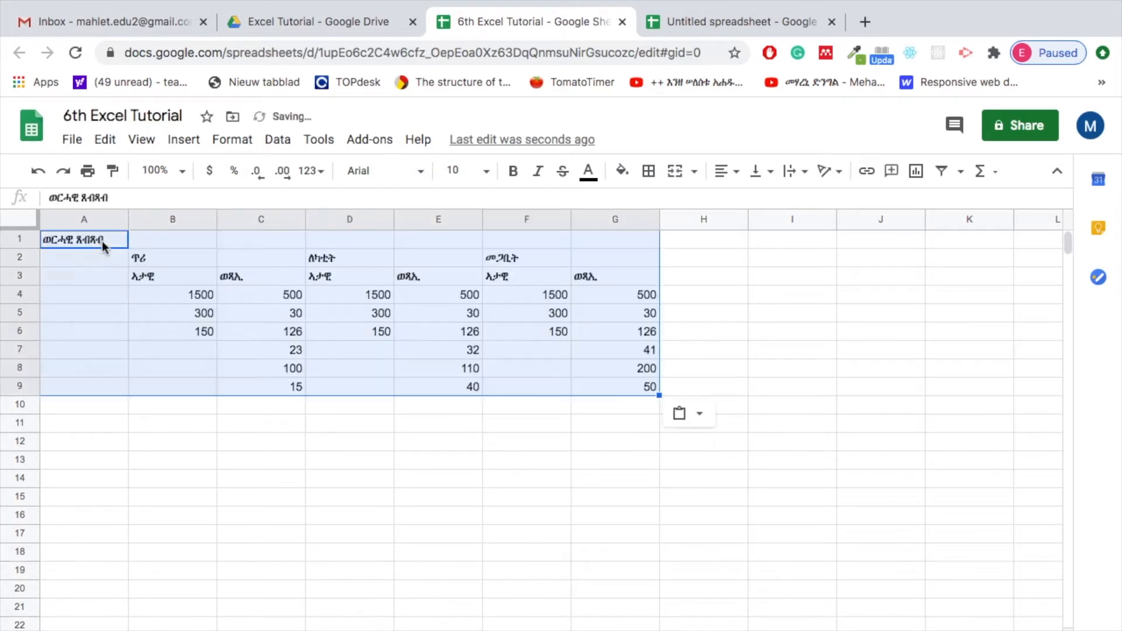
left_click(322, 443)
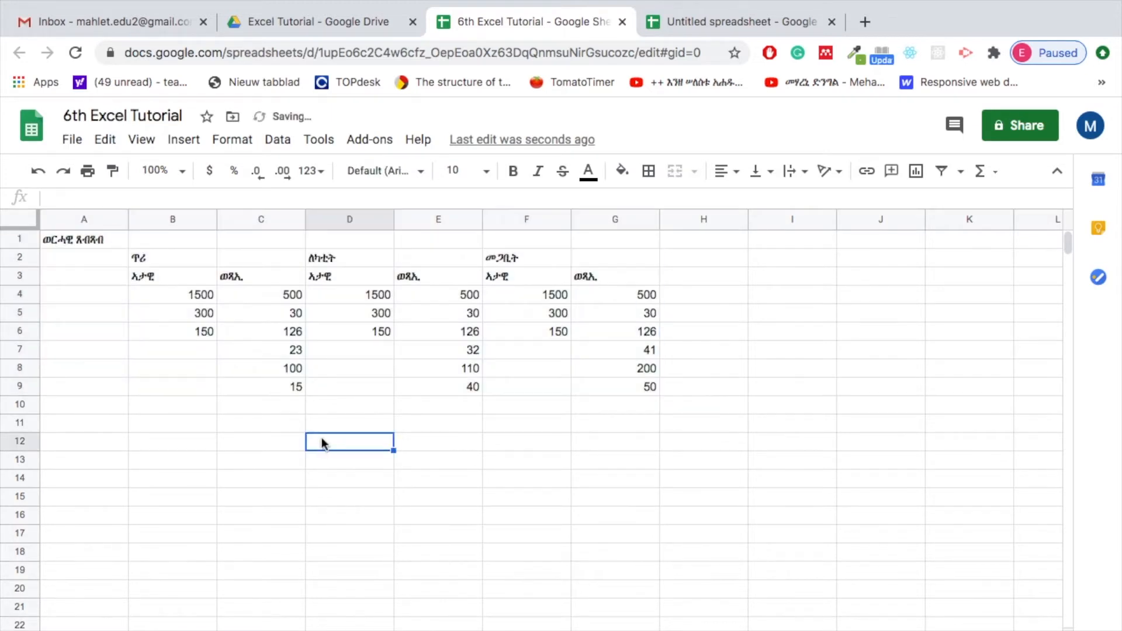
Examine the three month headings in row 2 and the paired column headings beneath them in row 3
left_click(151, 263)
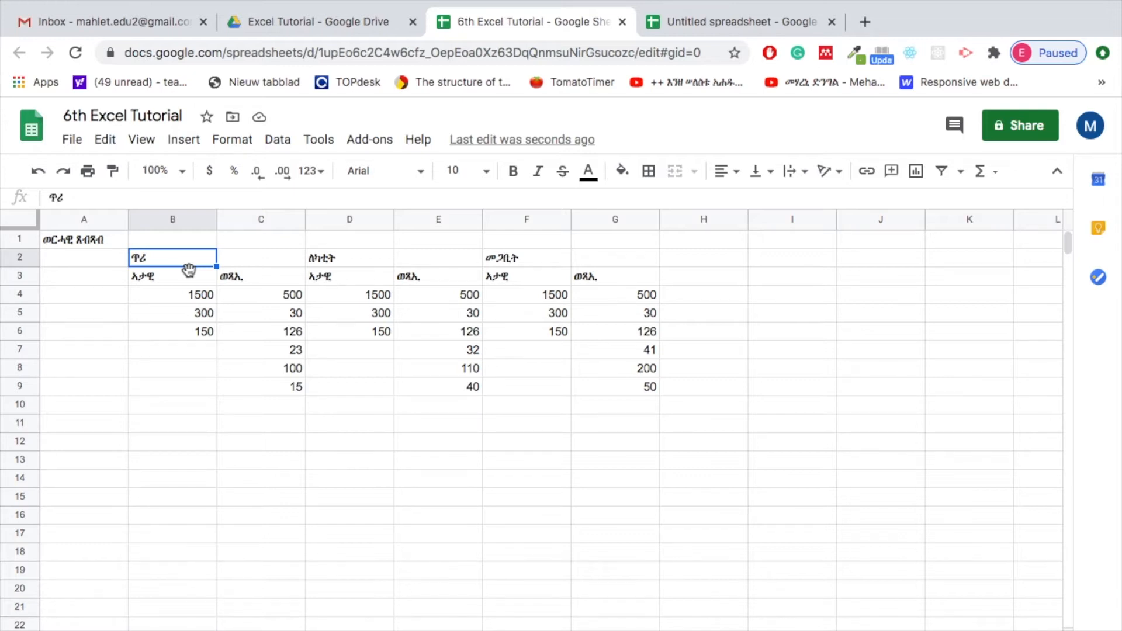
left_click(336, 261)
left_click(500, 257)
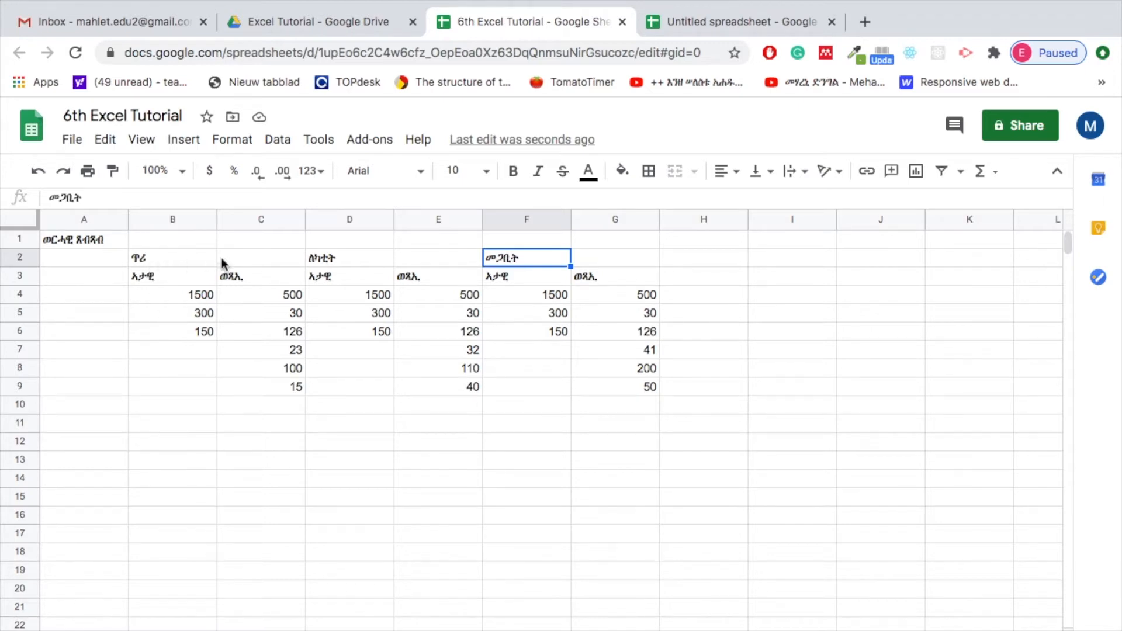
left_click(150, 263)
left_click(345, 253)
left_click(504, 258)
left_click(153, 278)
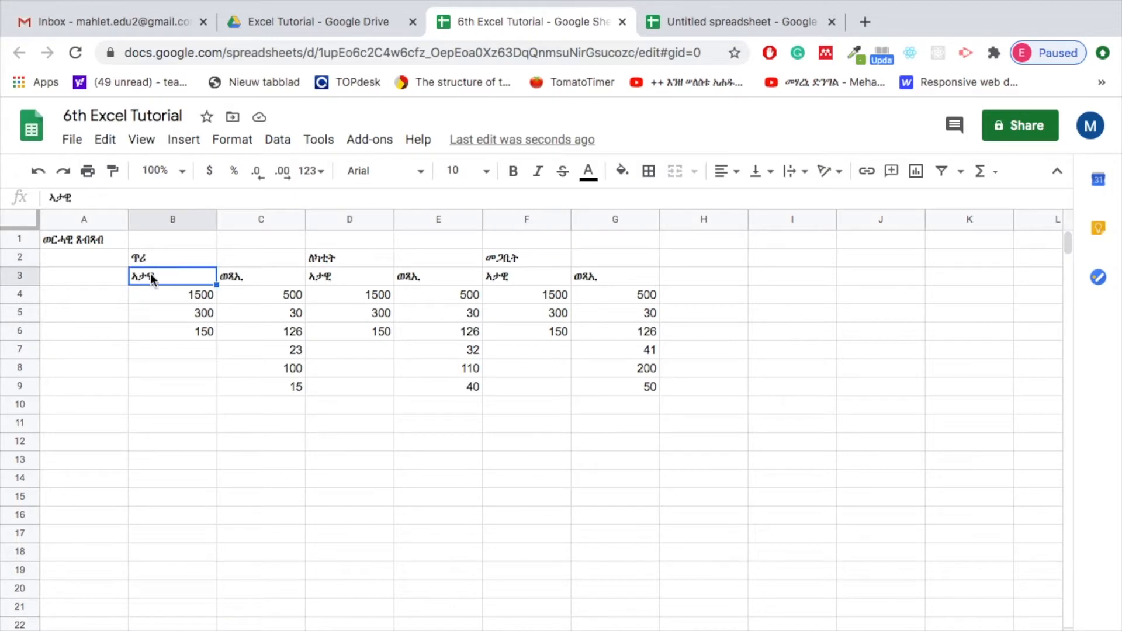
left_click(273, 280)
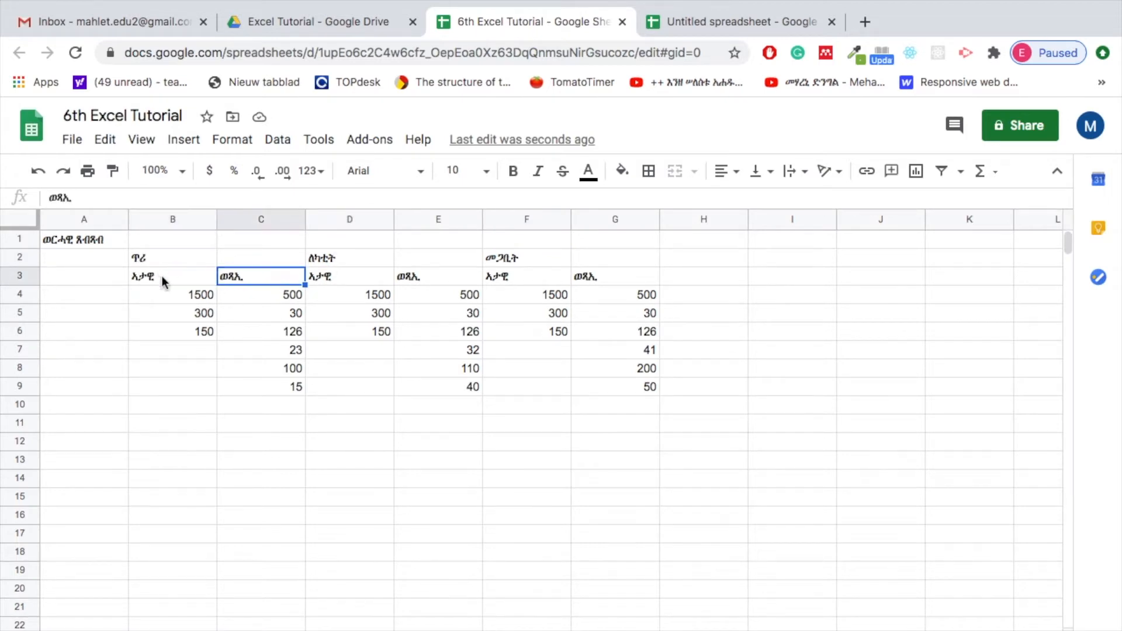
left_click(359, 279)
left_click(426, 281)
left_click(520, 278)
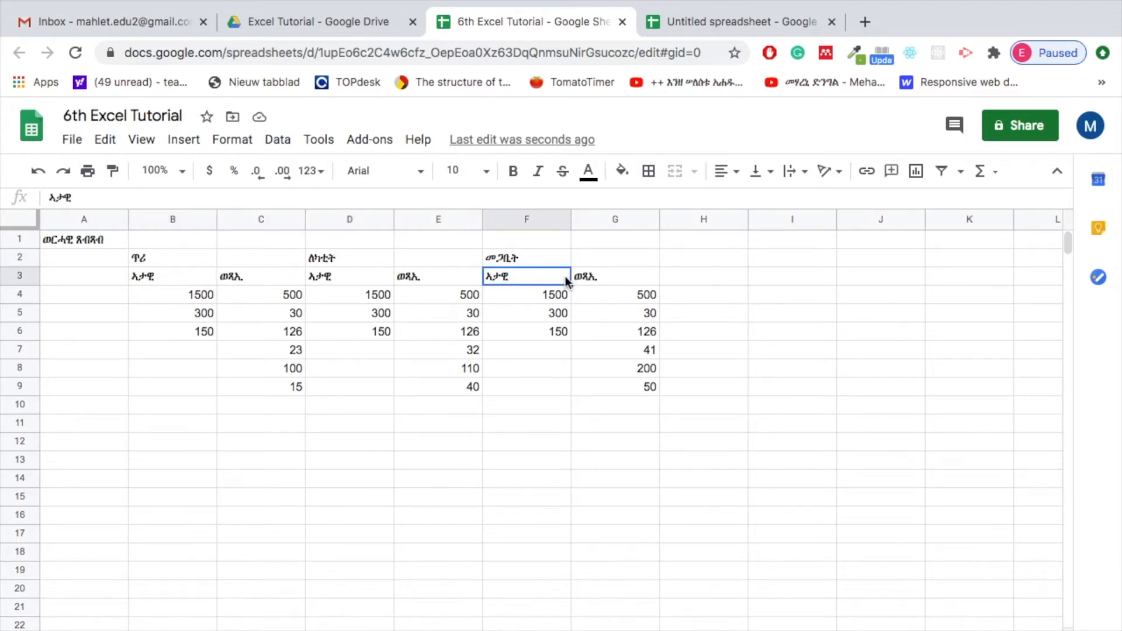
left_click(584, 278)
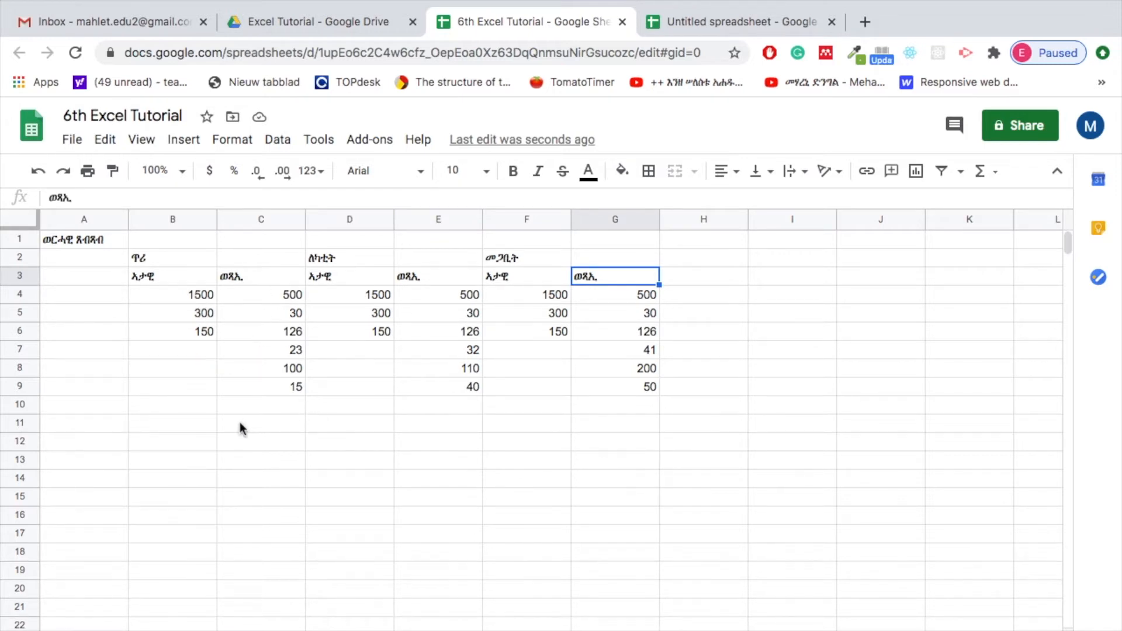
Total the first month's first column in cell B10 with the formula =SUM(B4:B6)
left_click(170, 413)
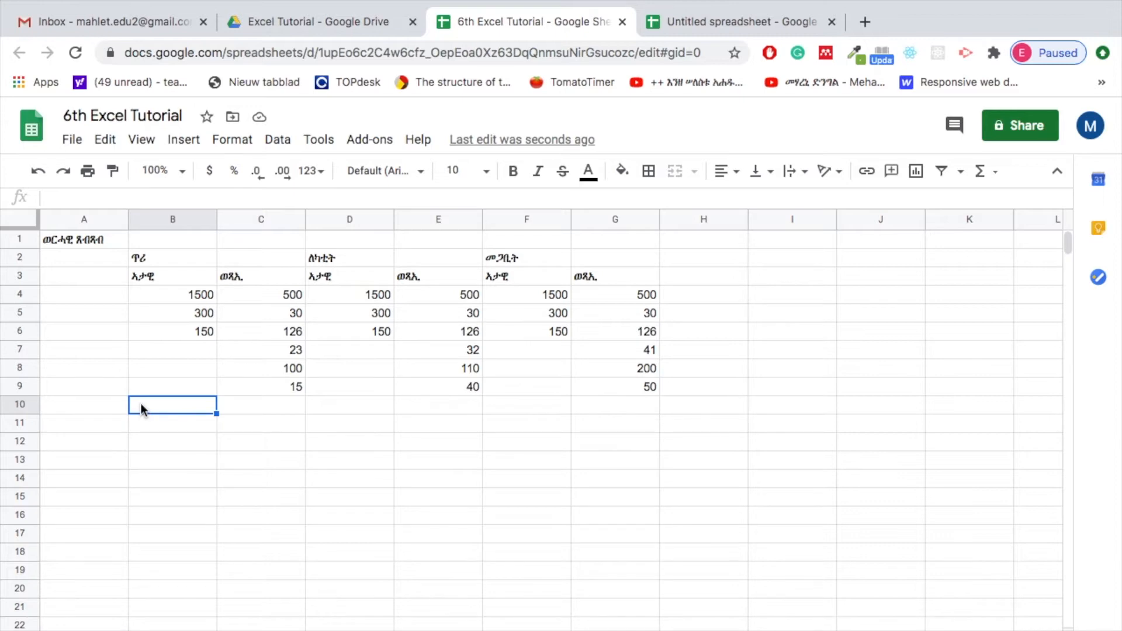
type("=")
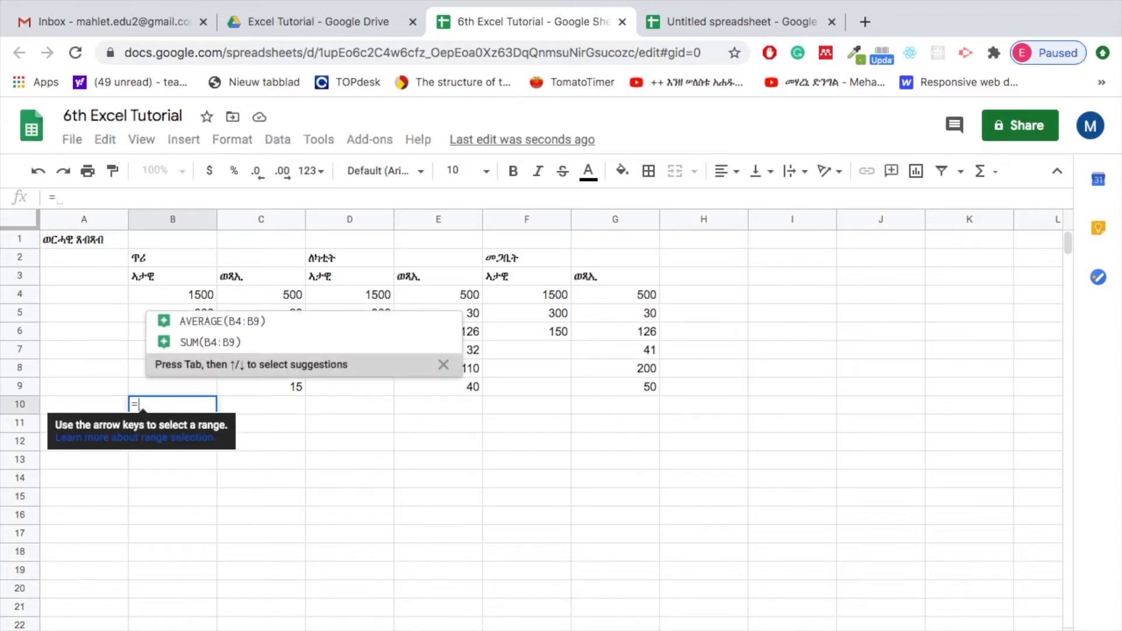
type("S")
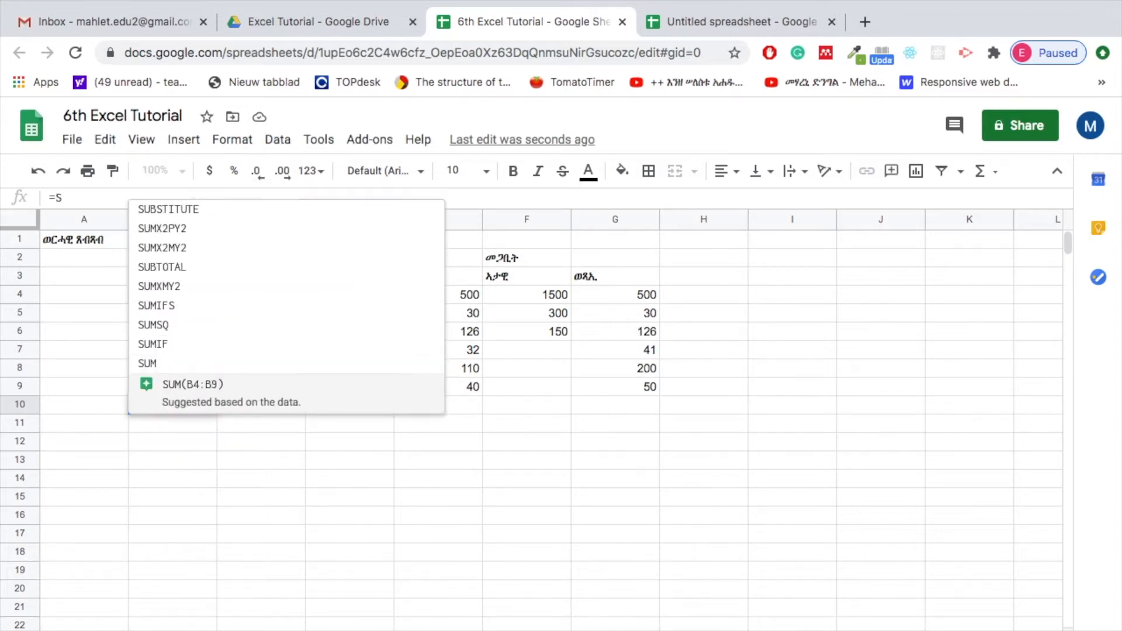
type("UM(")
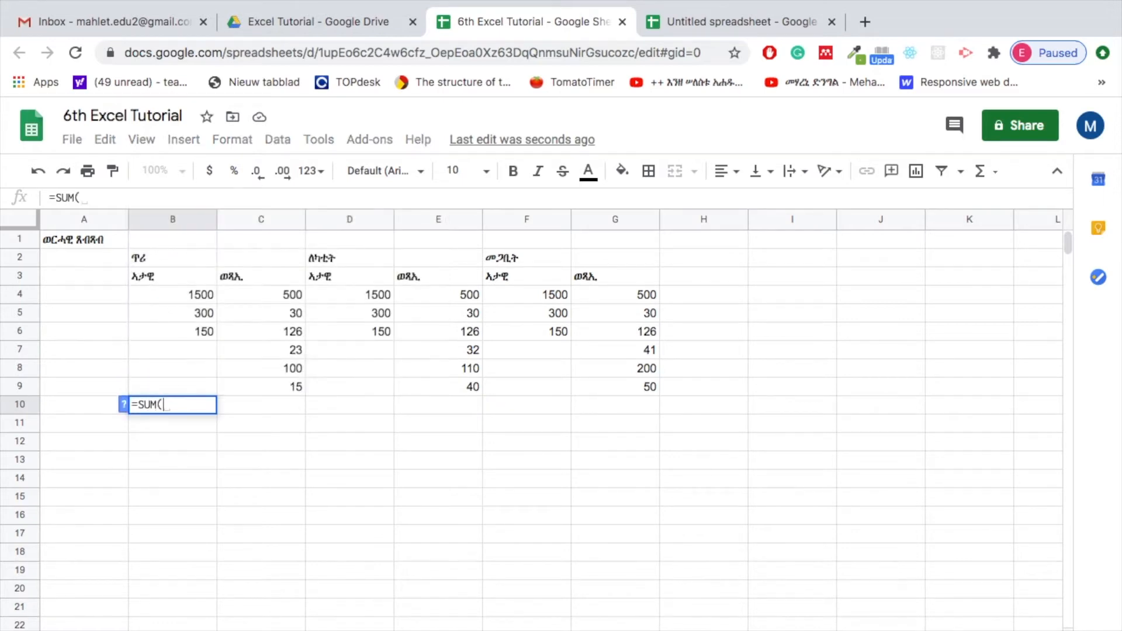
left_click(176, 299)
left_click_drag(176, 299, 176, 331)
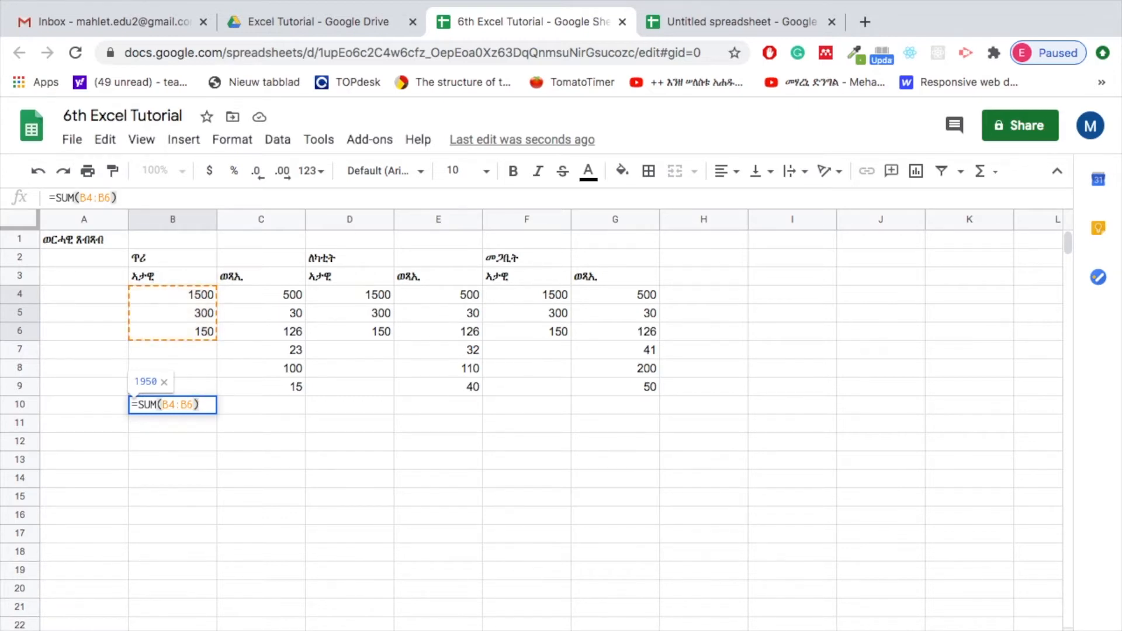
key("Return")
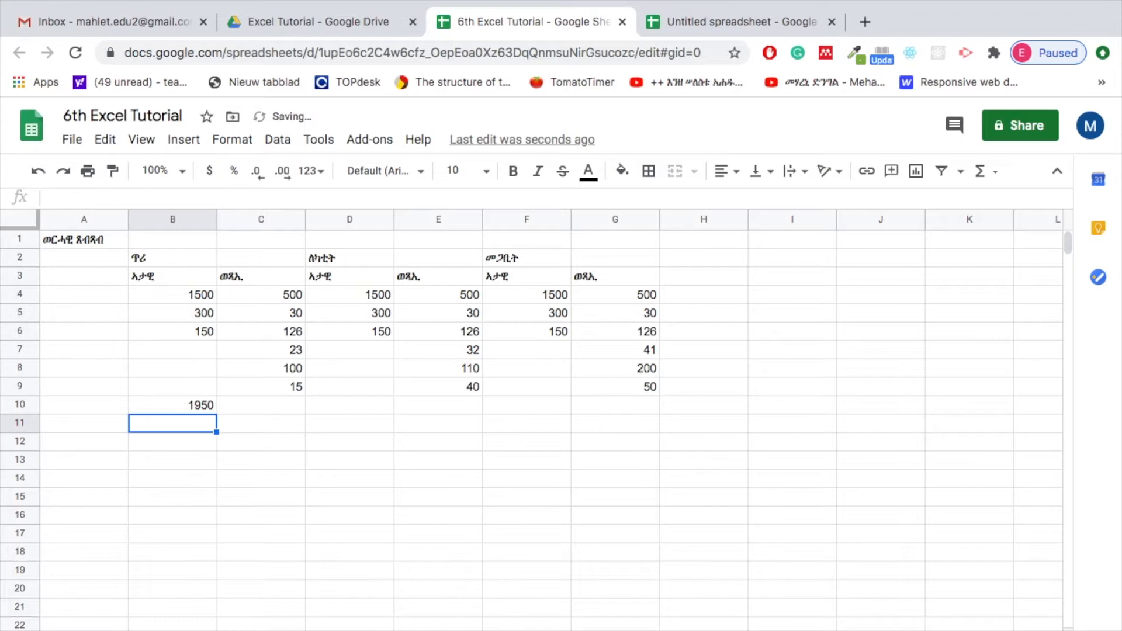
left_click(198, 409)
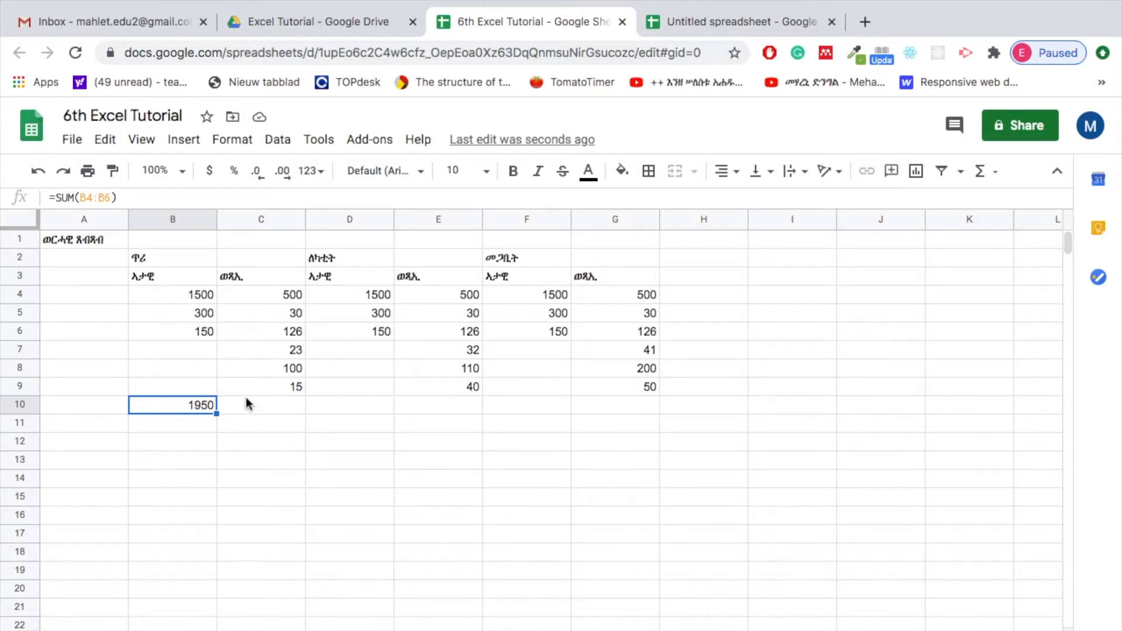
Total the first month's second column in cell C10 with the formula =SUM(C4:C9)
left_click(259, 406)
left_click_drag(261, 296, 272, 389)
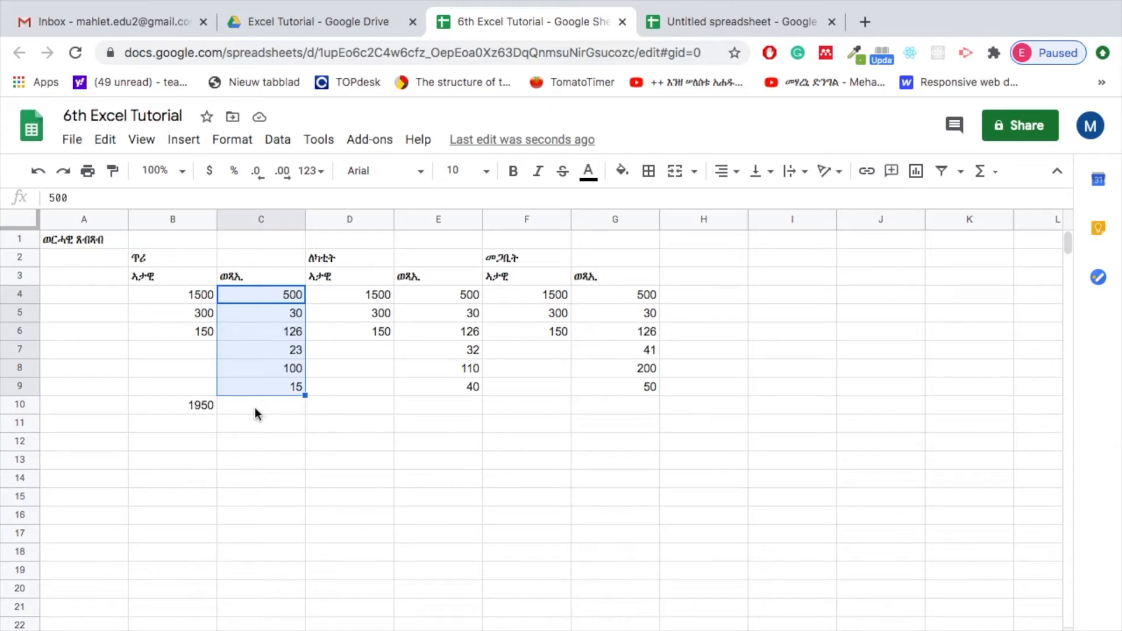
left_click(257, 411)
type("=")
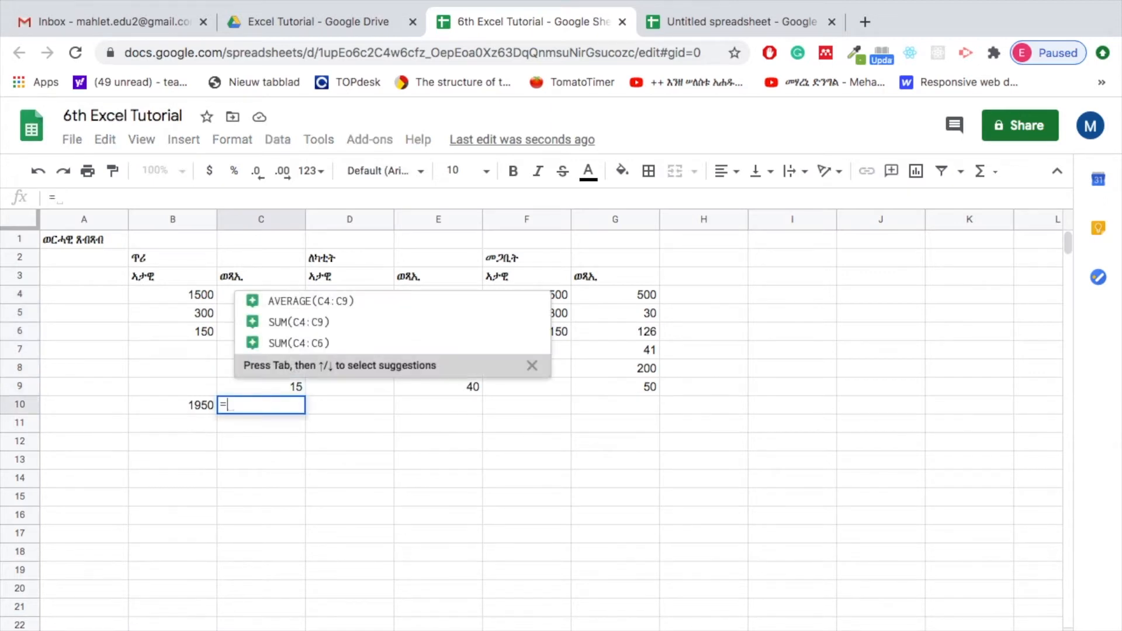
type("SUM")
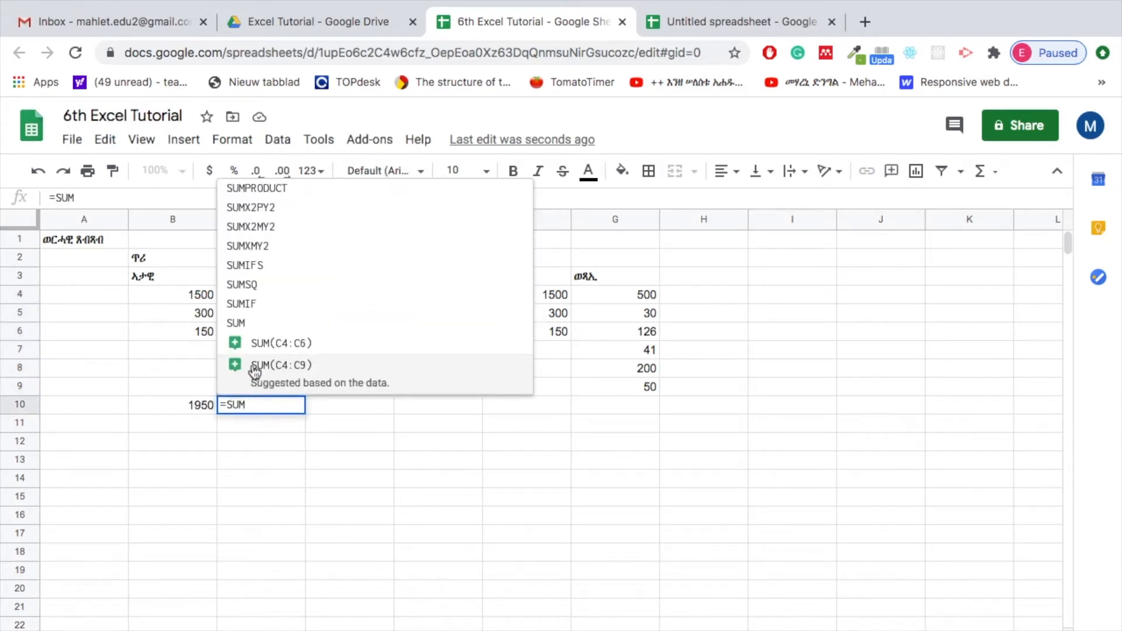
type("(")
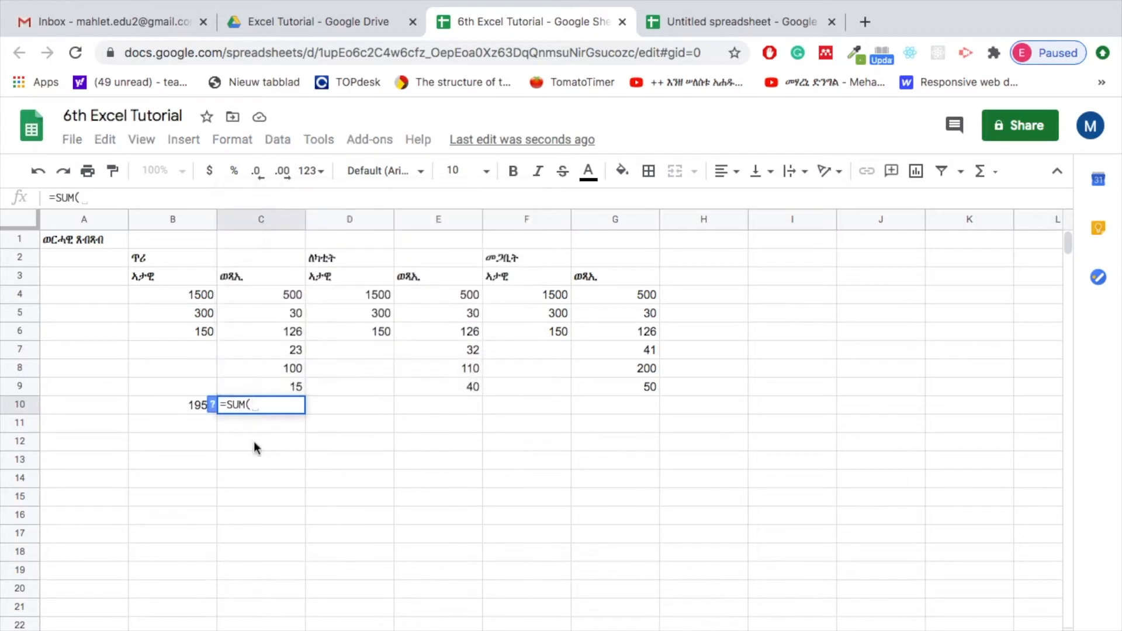
left_click_drag(289, 297, 272, 400)
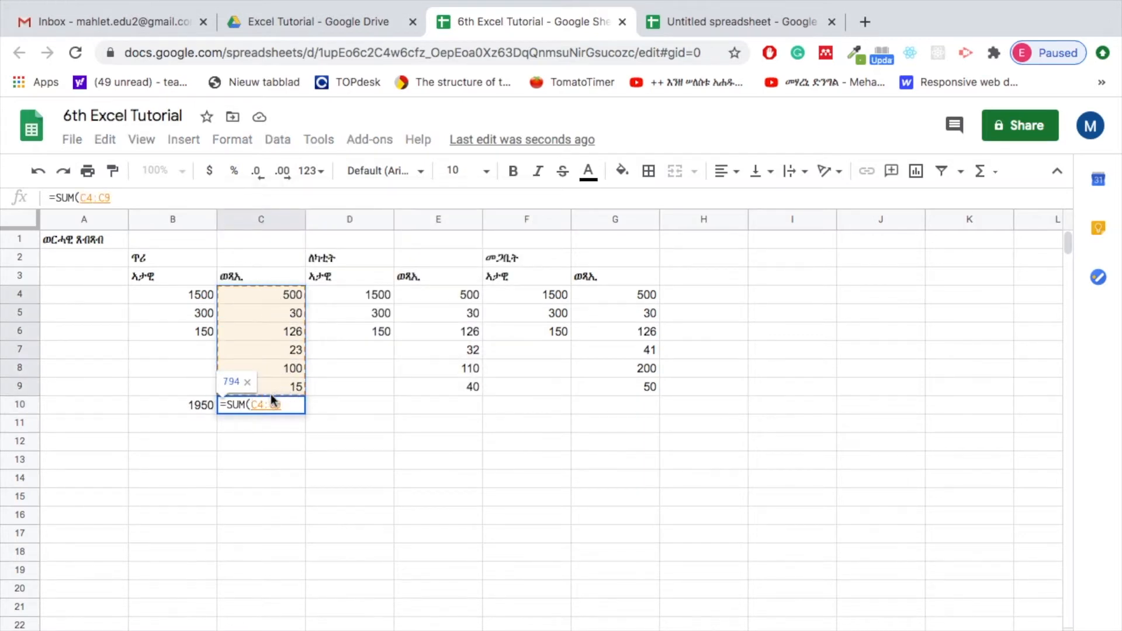
type(")")
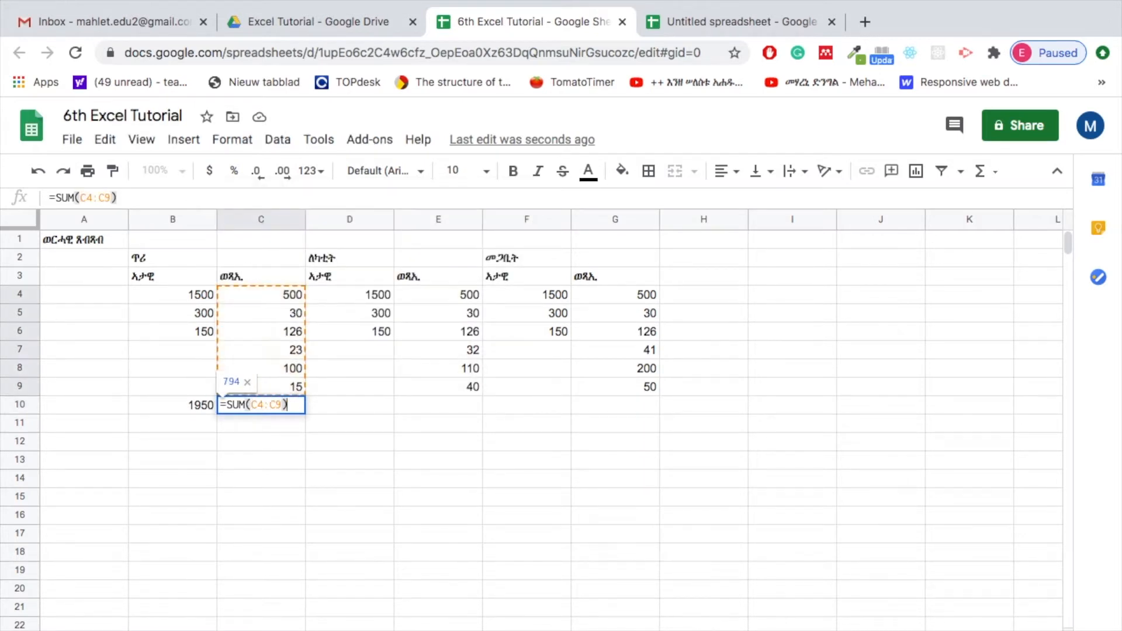
key("Return")
left_click(287, 409)
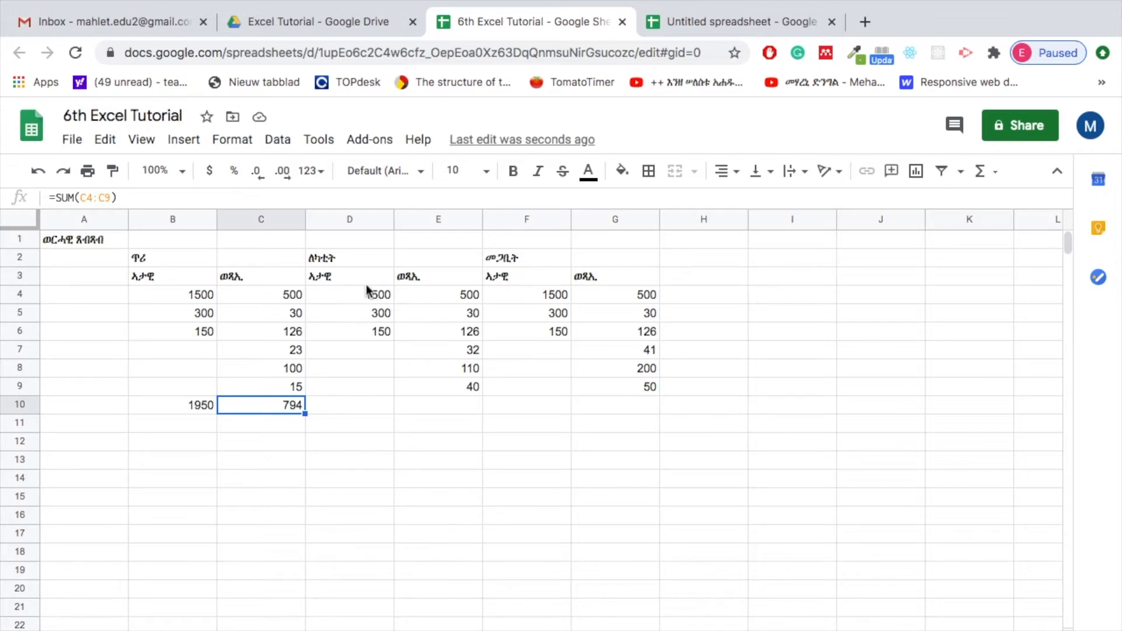
Total the second month's two columns with =SUM(D4:D6) in D10 and =SUM(E4:E9) in E10
left_click(362, 411)
type("=SUM(")
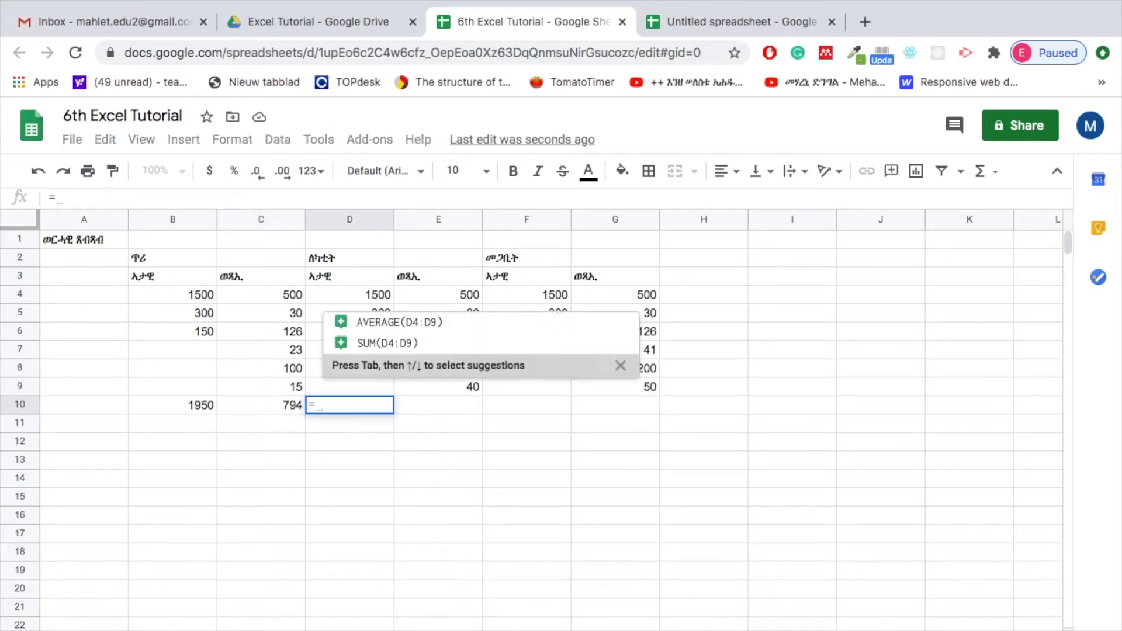
left_click_drag(364, 296, 362, 333)
key("Return")
left_click(465, 411)
type("=SUM(")
left_click_drag(466, 296, 467, 386)
key("Return")
Total the third month's first column in cell F10, summing F4:F6
left_click(526, 405)
type("=SUM(")
left_click_drag(542, 295, 544, 337)
key("Return")
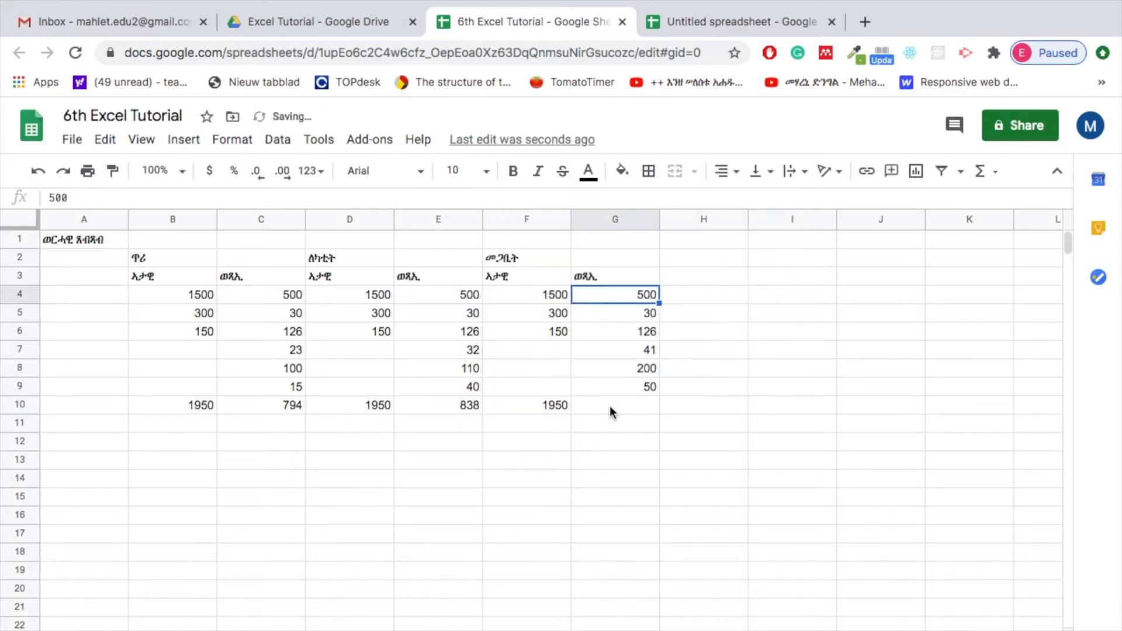
Total the third month's second column in cell G10 with the formula =SUM(G4:G9)
left_click(609, 408)
type("=")
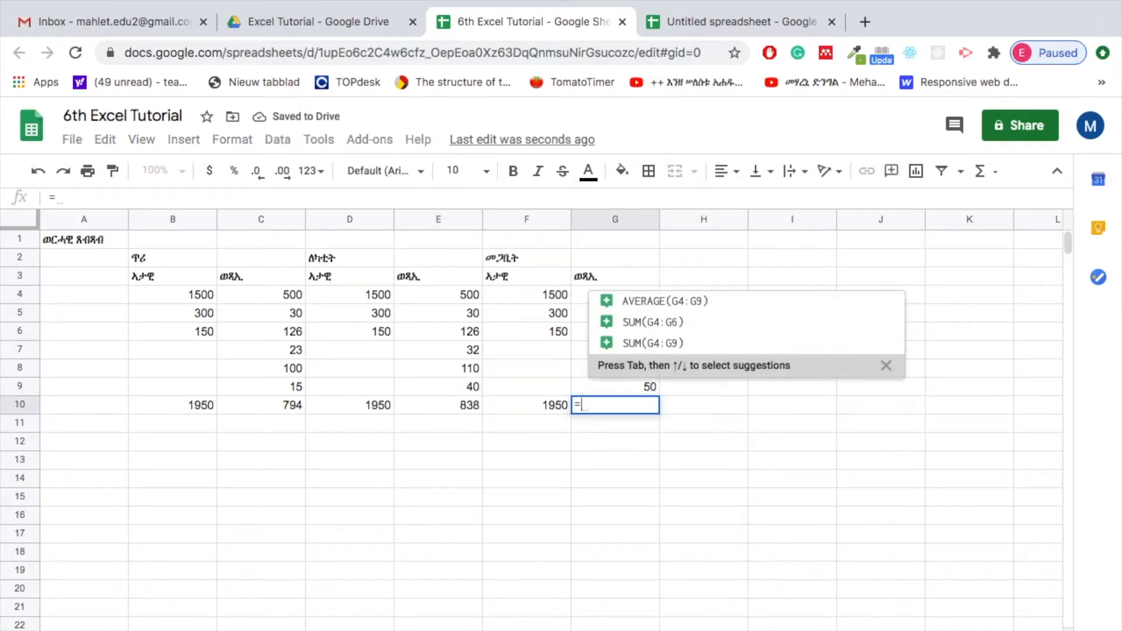
type("SUM(")
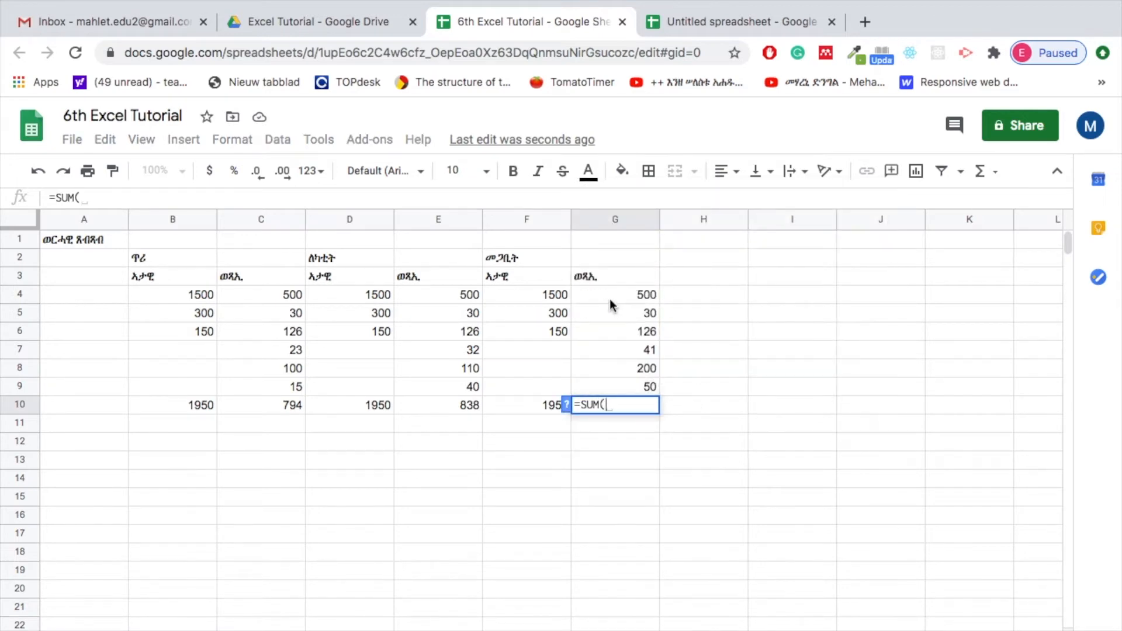
left_click(611, 299)
left_click_drag(611, 301, 618, 387)
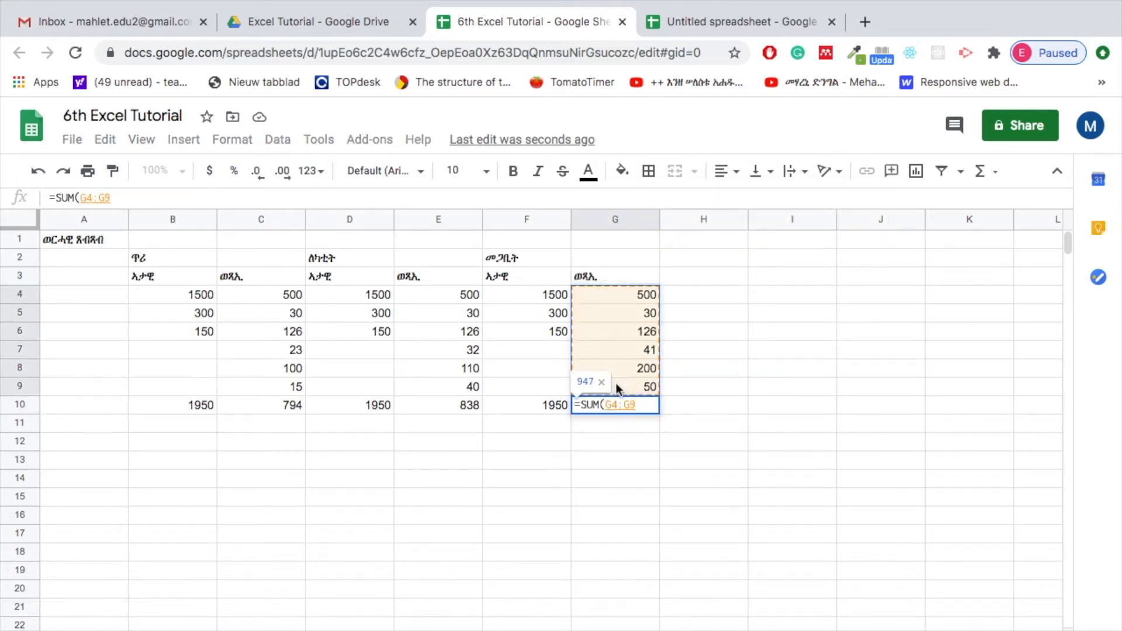
type(")")
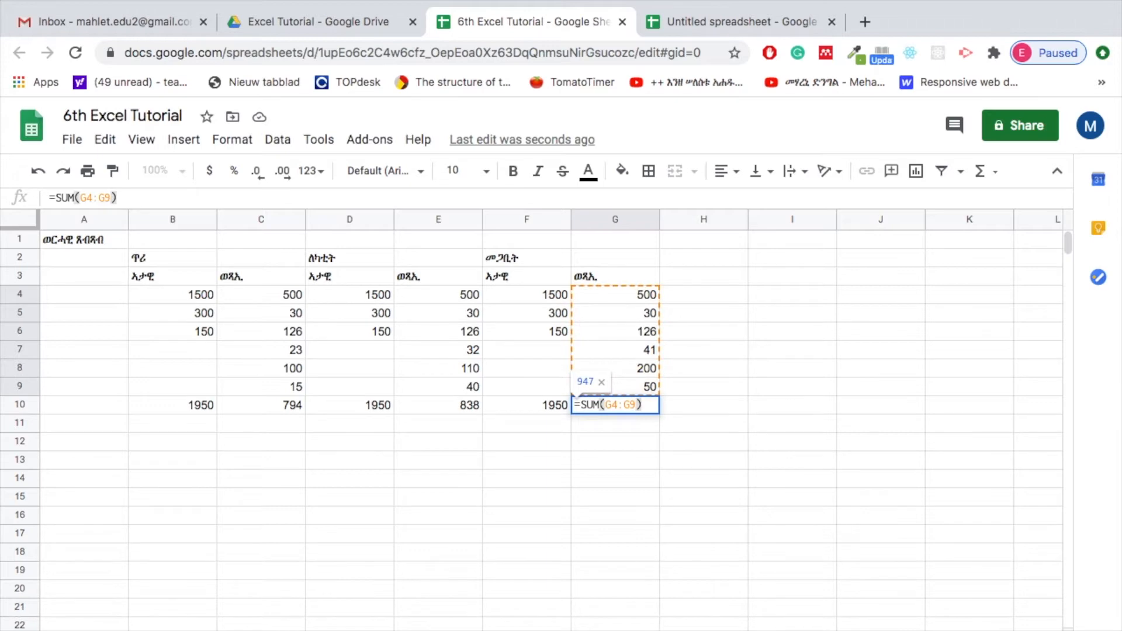
key("Return")
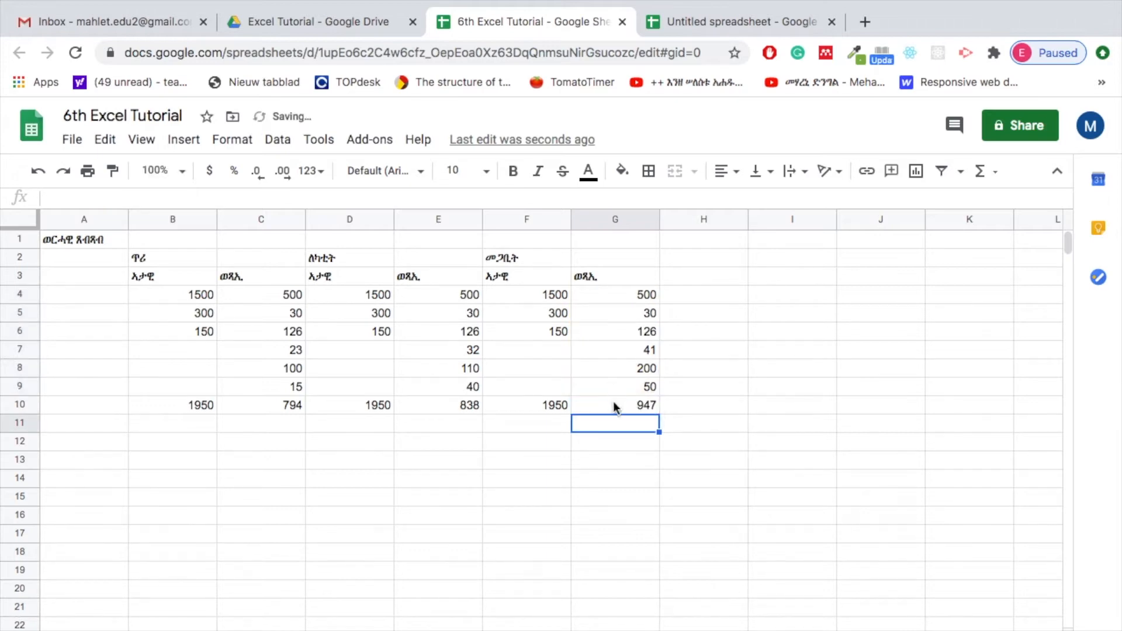
left_click(634, 407)
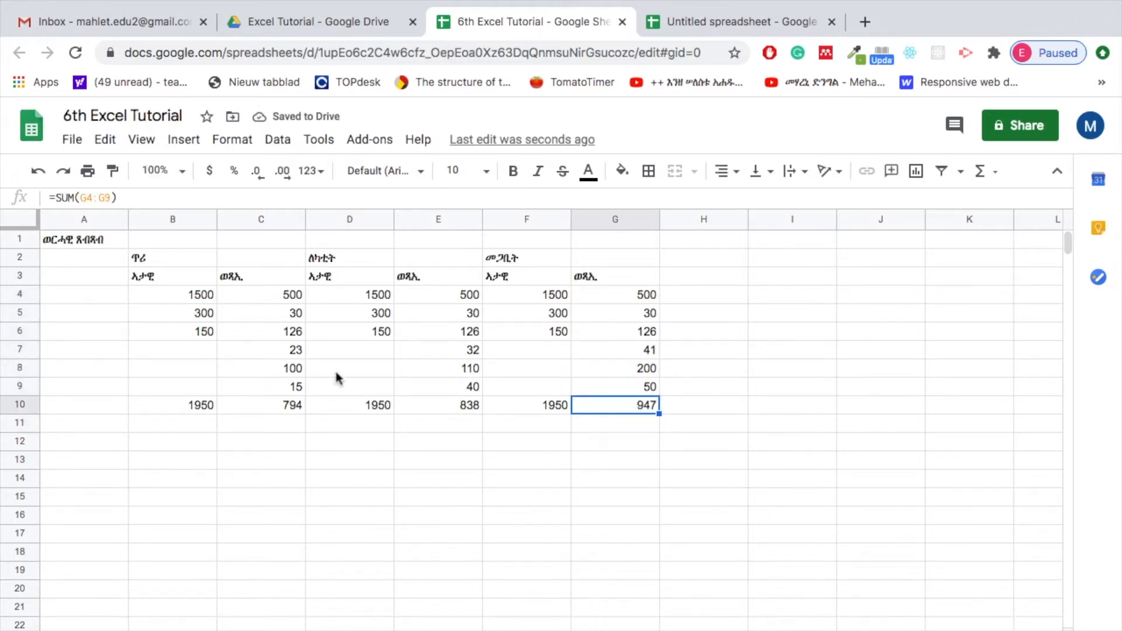
Fill the totals row B10:G10 with yellow
left_click_drag(167, 404, 641, 407)
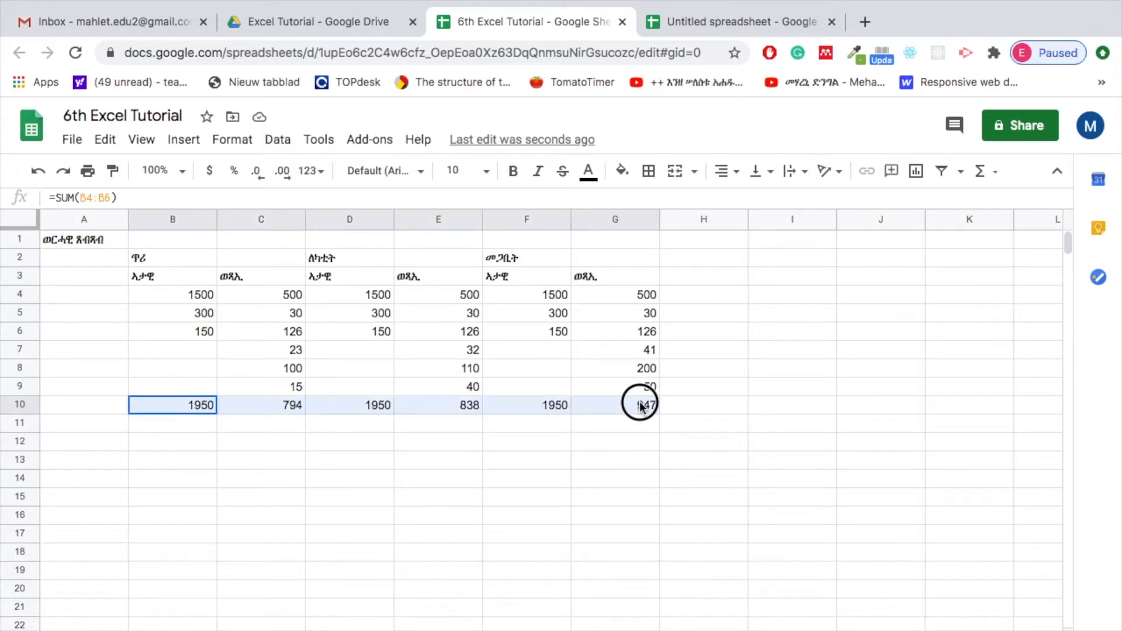
left_click(308, 408)
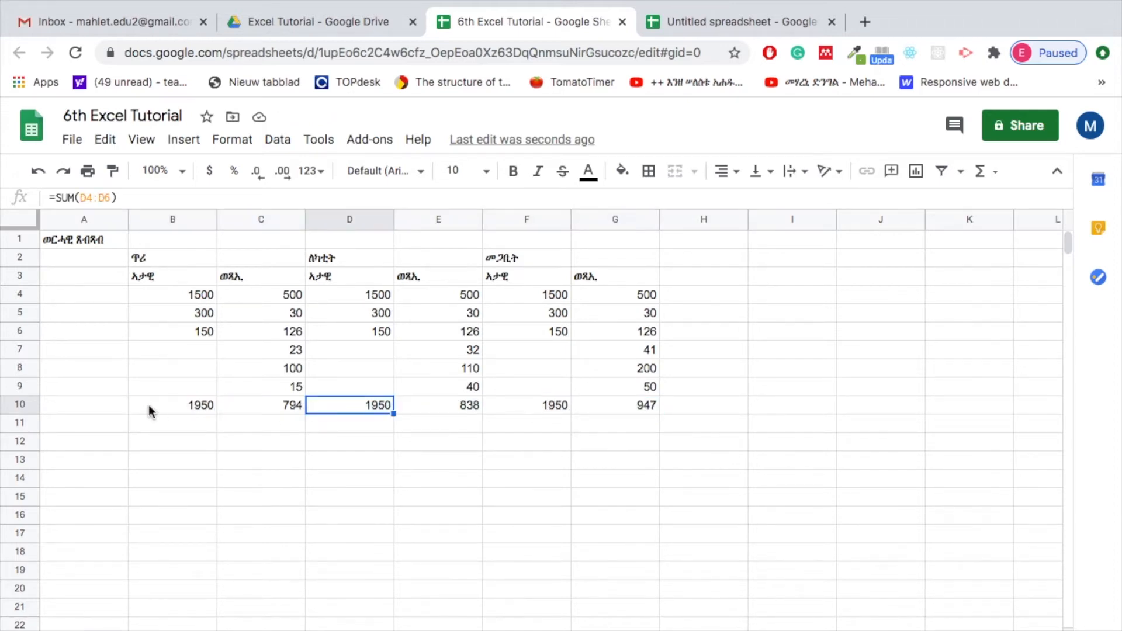
left_click_drag(148, 405, 644, 408)
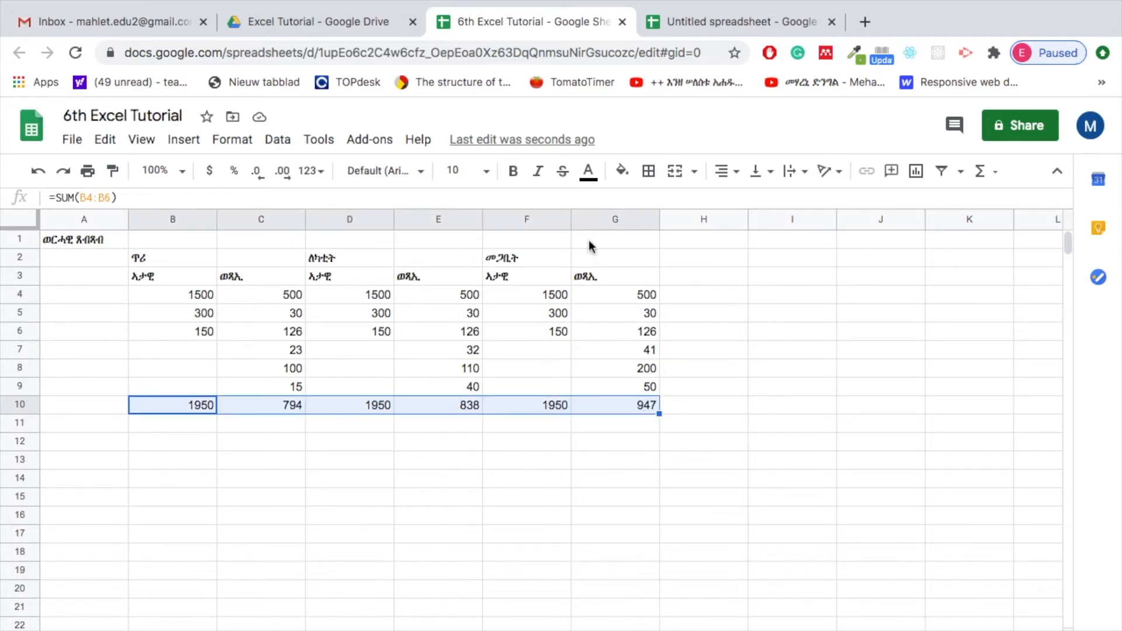
left_click(622, 171)
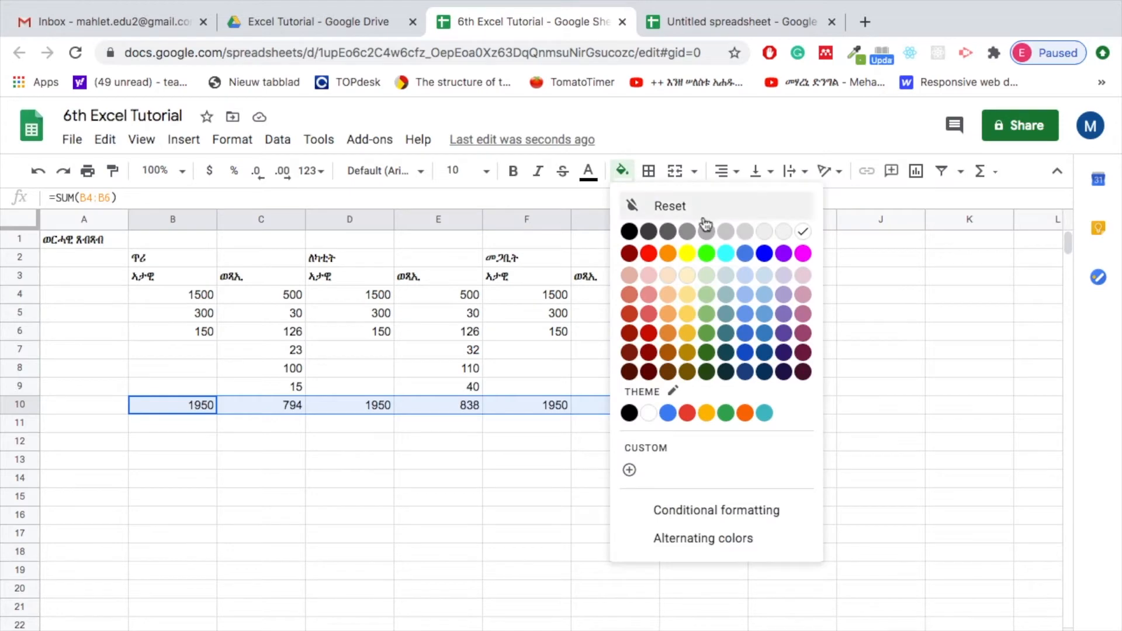
left_click(686, 254)
left_click(533, 433)
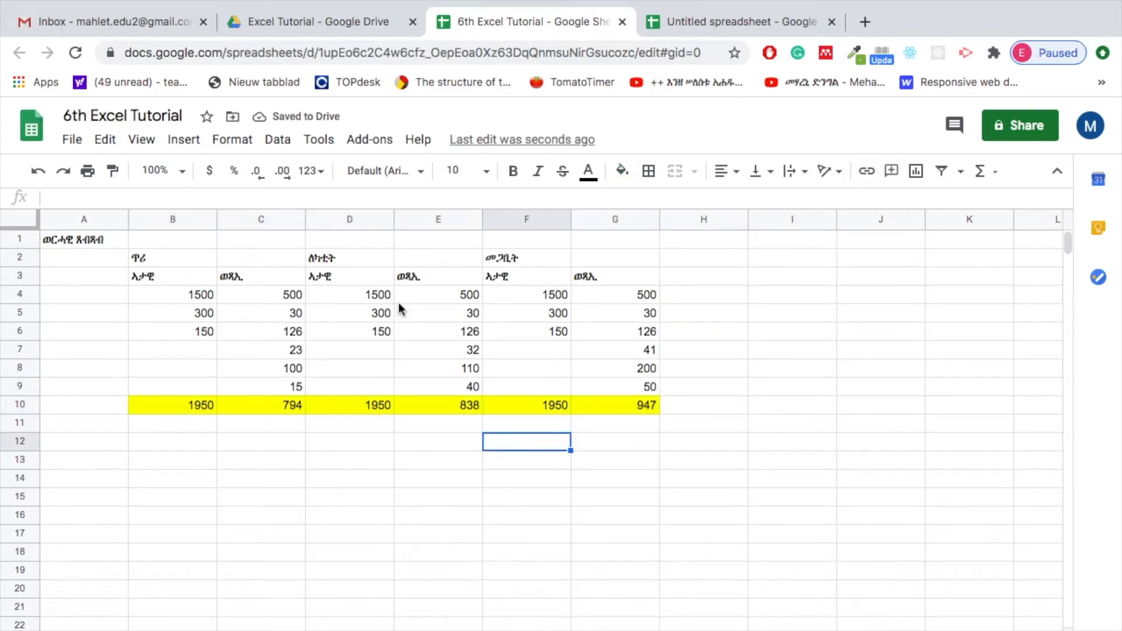
left_click(327, 462)
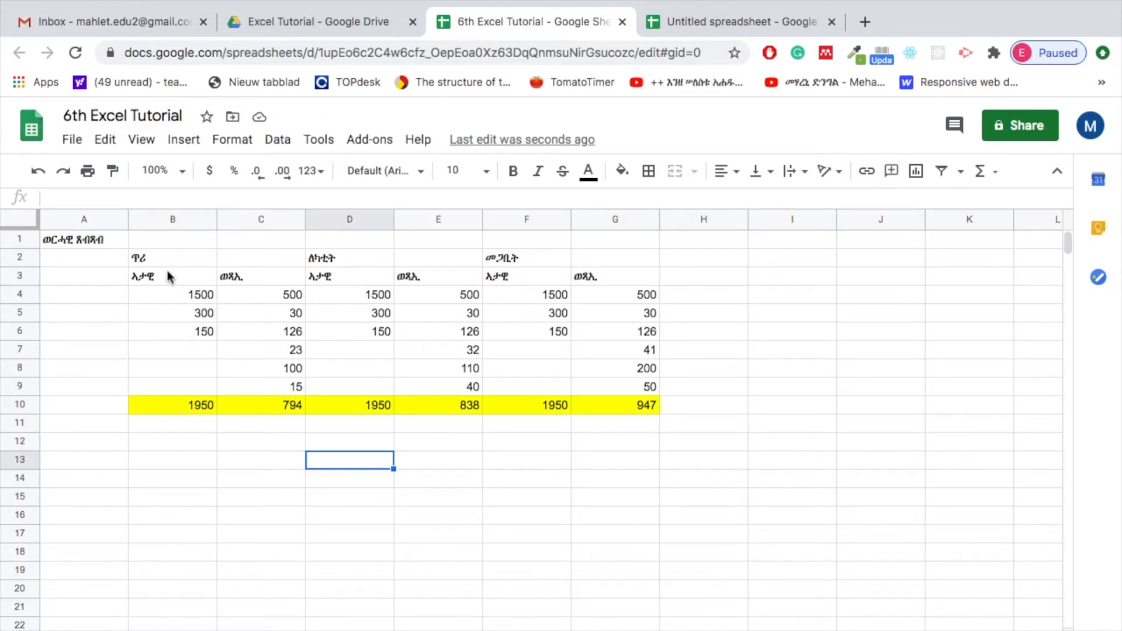
left_click(198, 407)
left_click(278, 404)
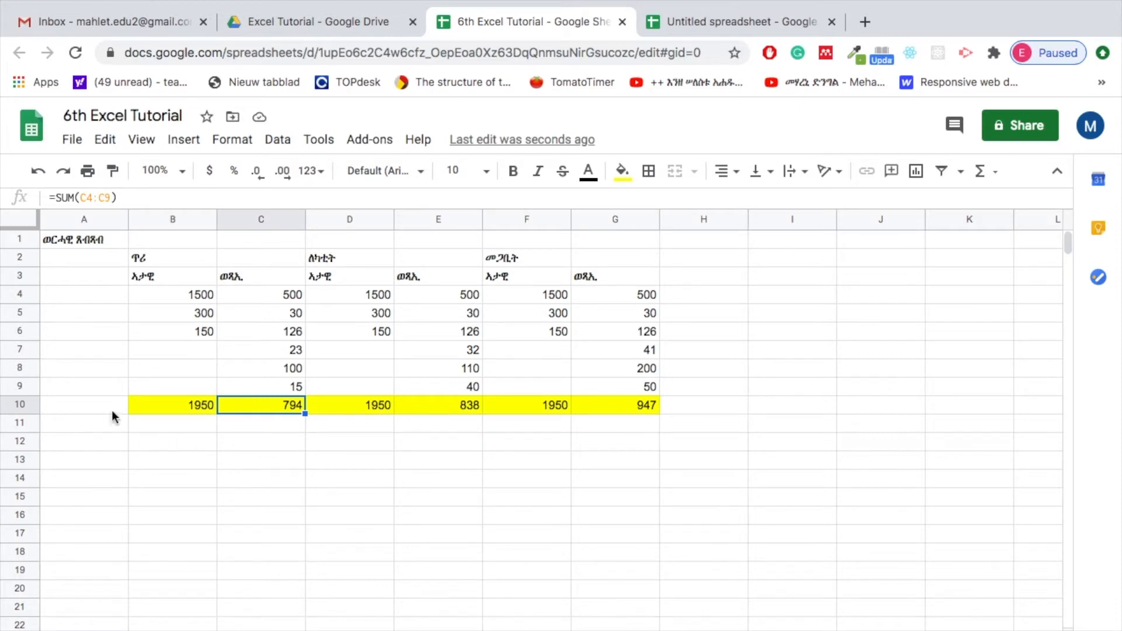
left_click(87, 403)
type("dmr")
key("BackSpace")
key("BackSpace")
key("BackSpace")
Switch the keyboard input to Ethiopic script and label cell A10 "ድምር" and cell A11 "ተረፍ"
mouse_move(770, 5)
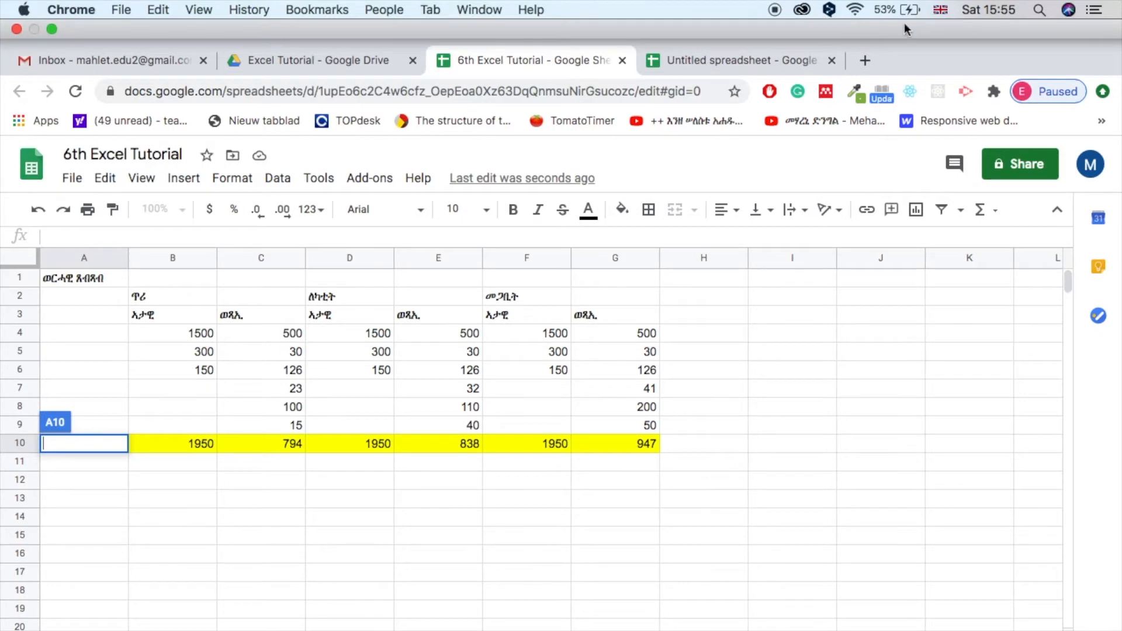
left_click(941, 9)
left_click(867, 36)
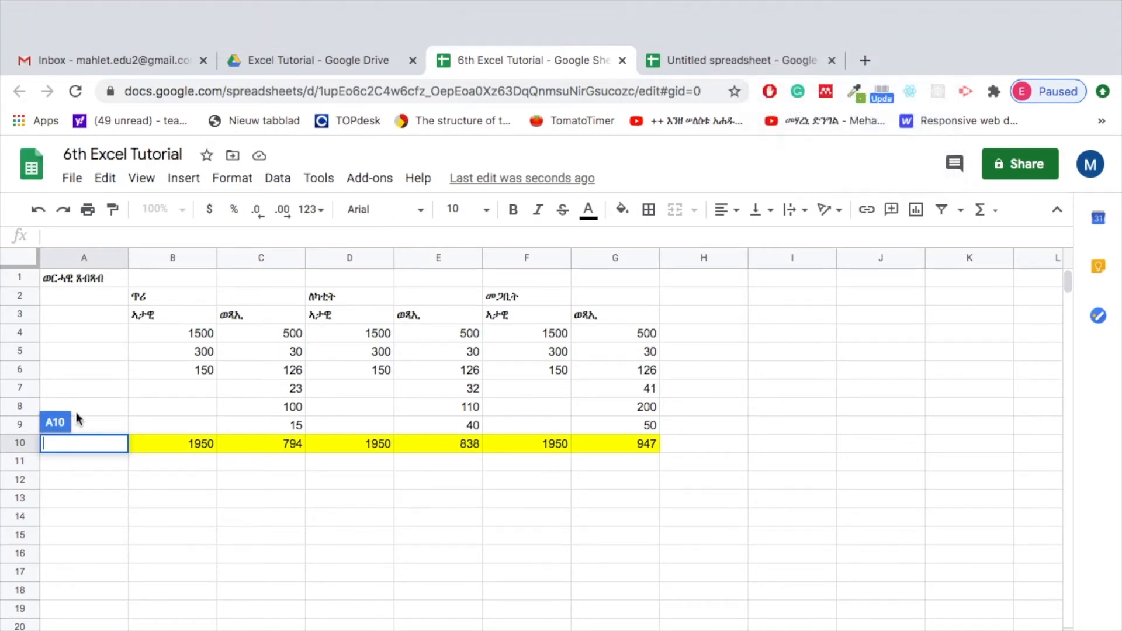
type("dmr")
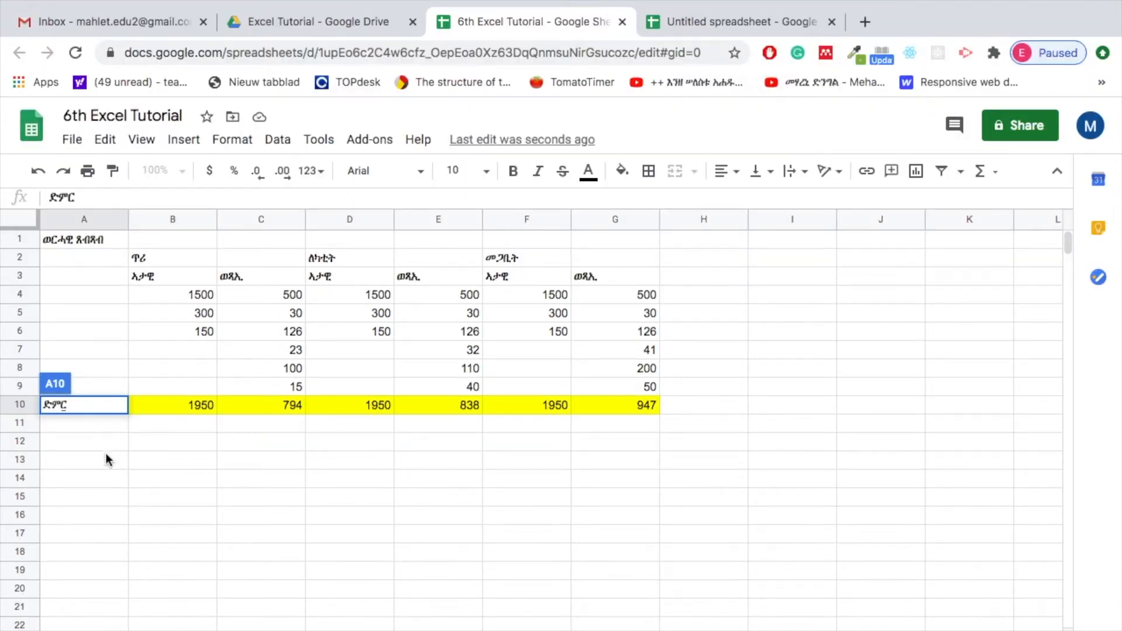
key("Return")
type("teref")
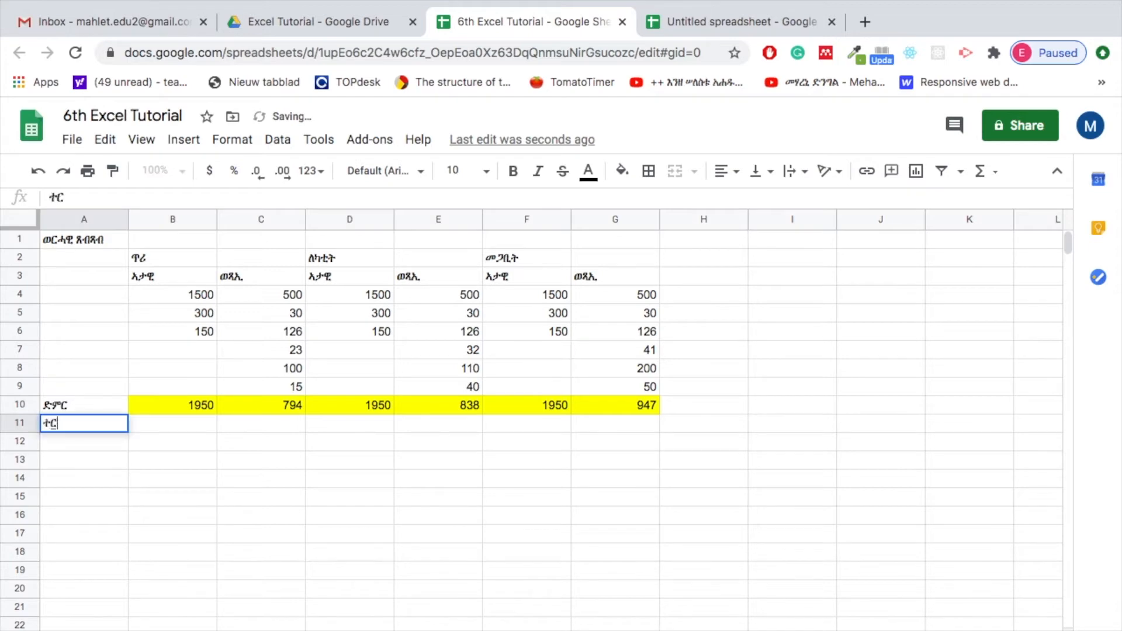
Calculate the first month's remainder in cell C11 with the formula =B10-C10
left_click(203, 404)
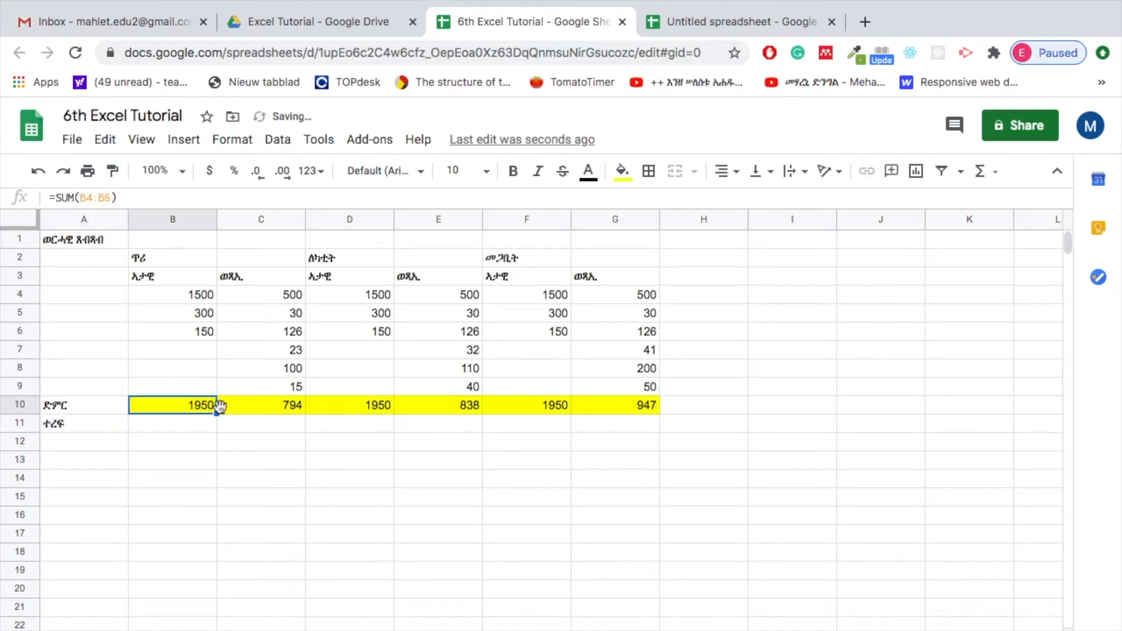
left_click(273, 411)
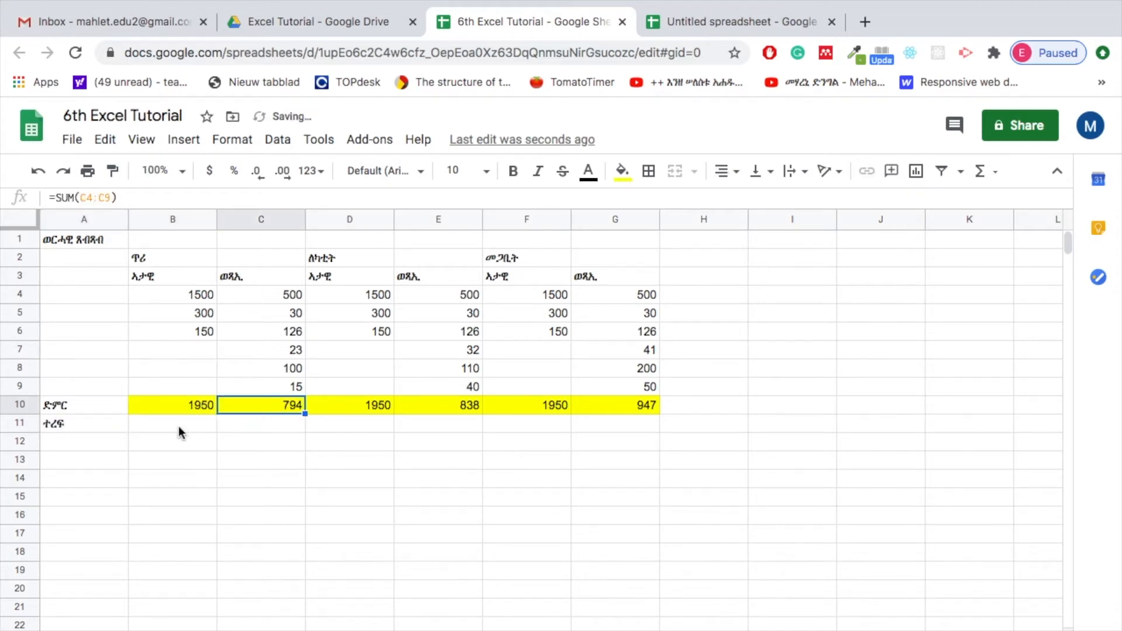
left_click(231, 425)
type("=")
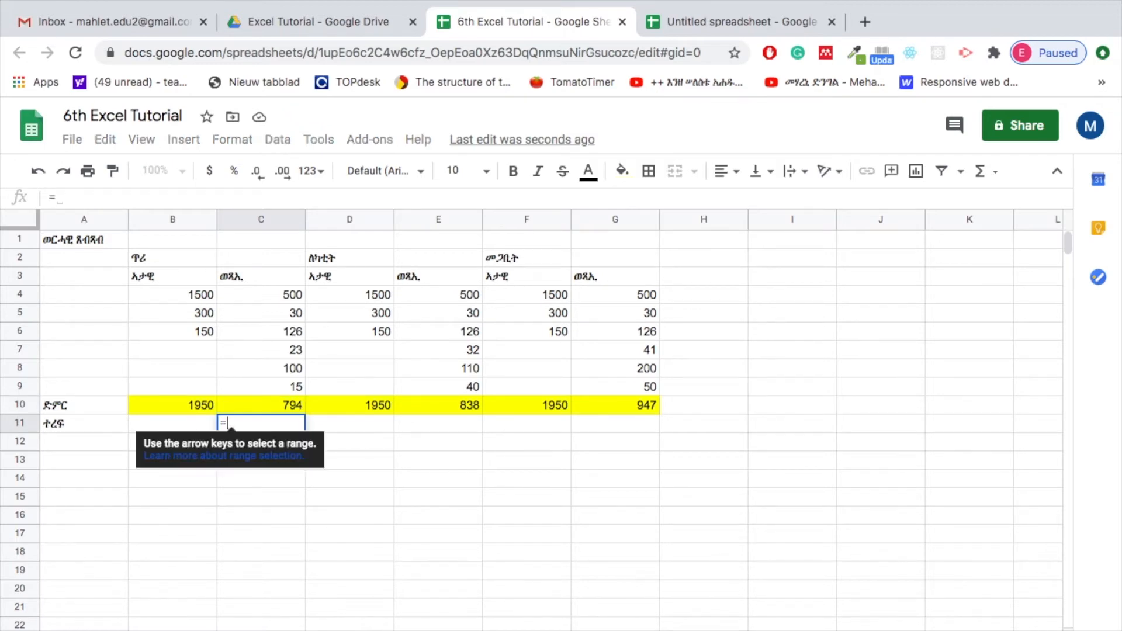
left_click(194, 410)
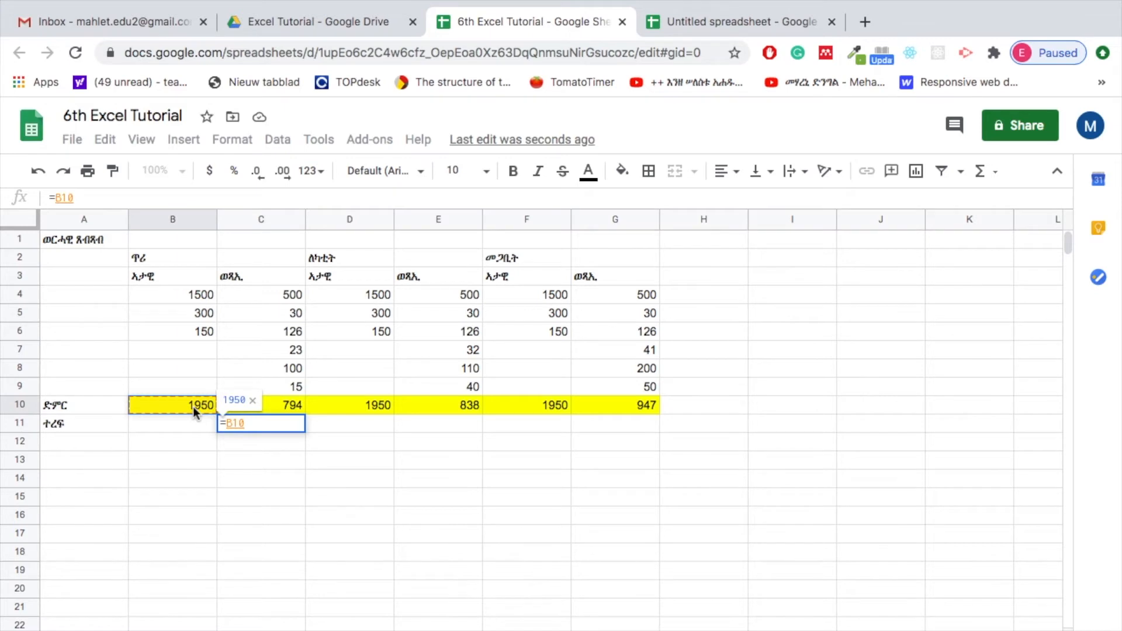
type("-")
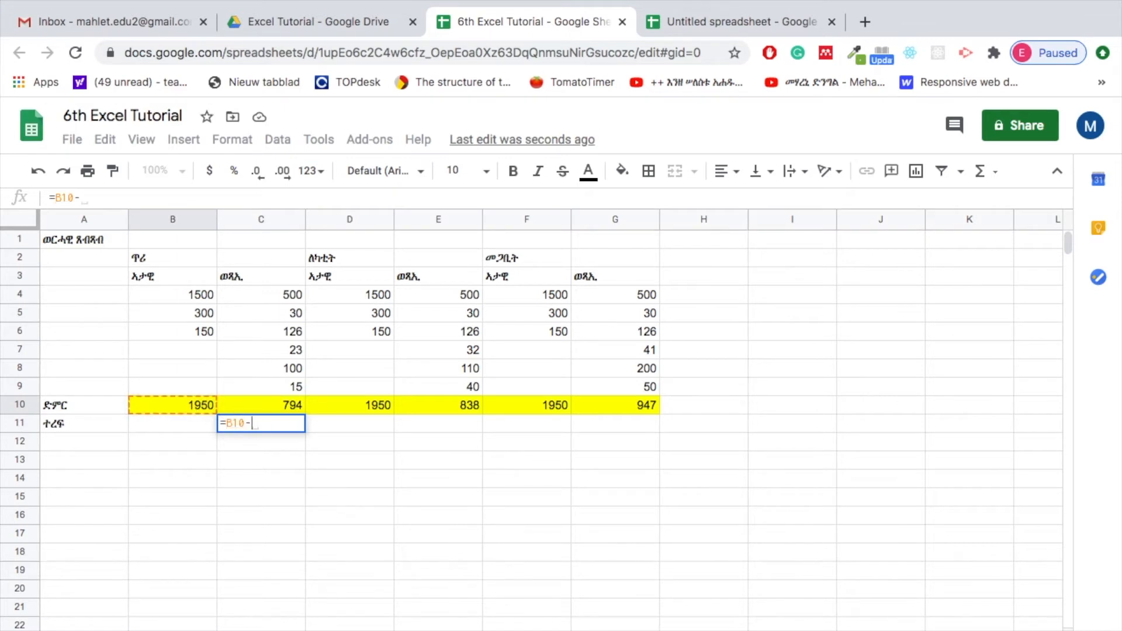
left_click(283, 404)
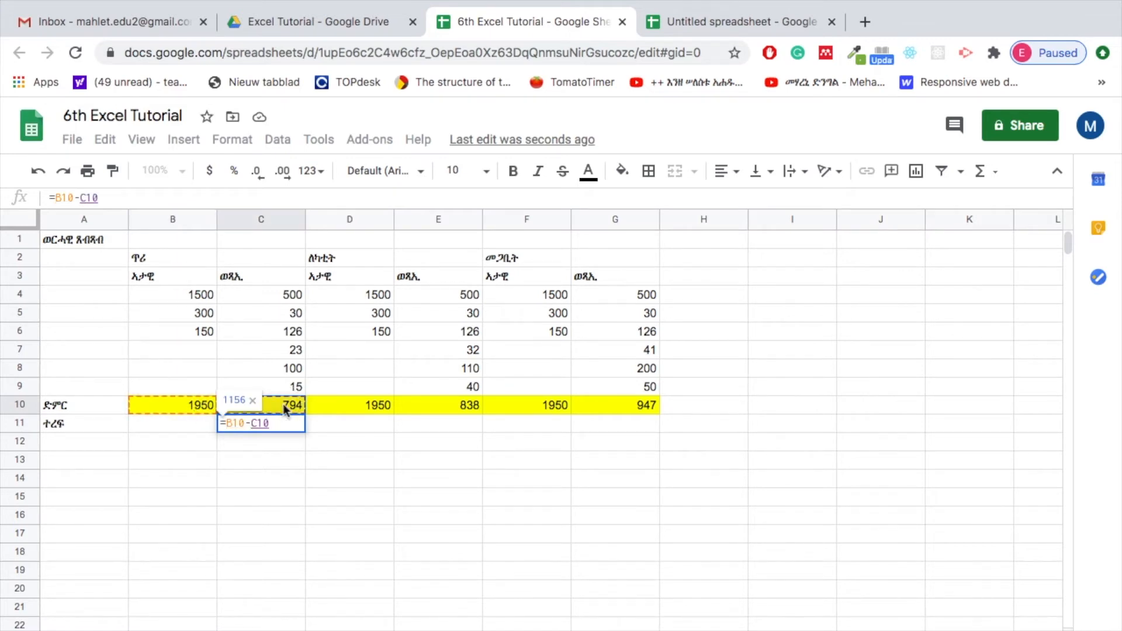
key("Return")
left_click(289, 426)
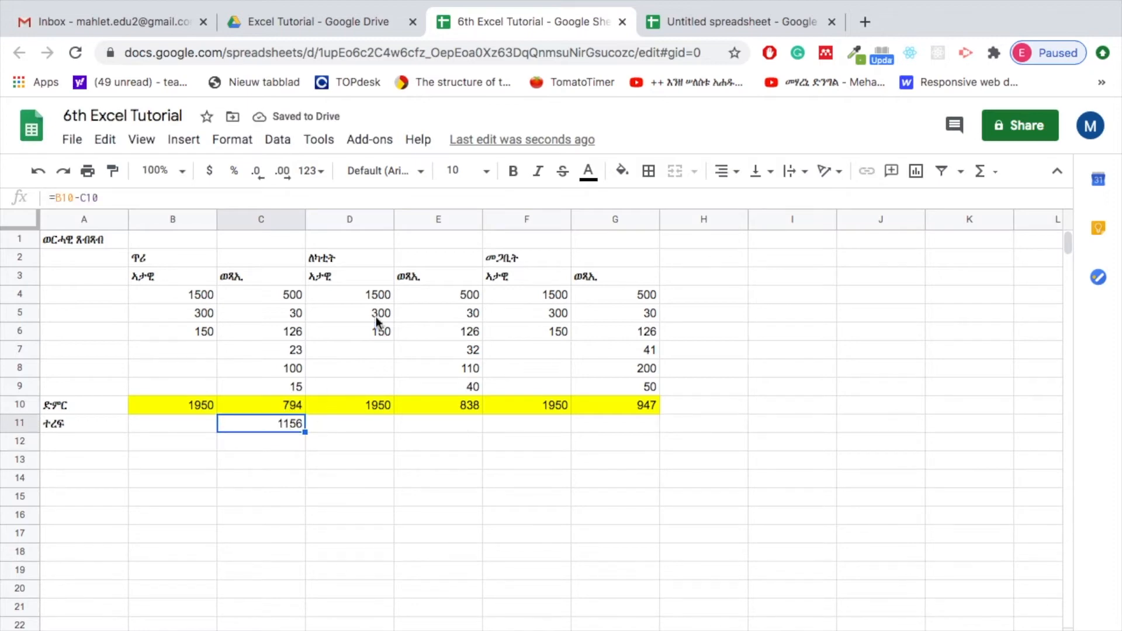
Calculate the second month's remainder in cell E11 with the formula =D10-E10
left_click(366, 406)
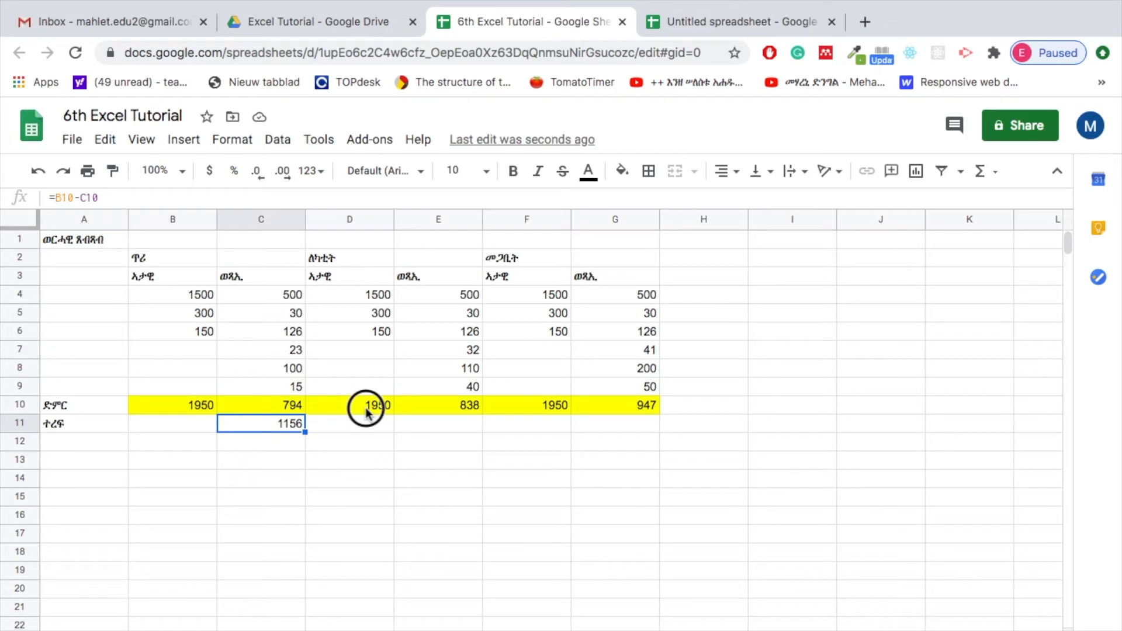
left_click(444, 409)
left_click(416, 424)
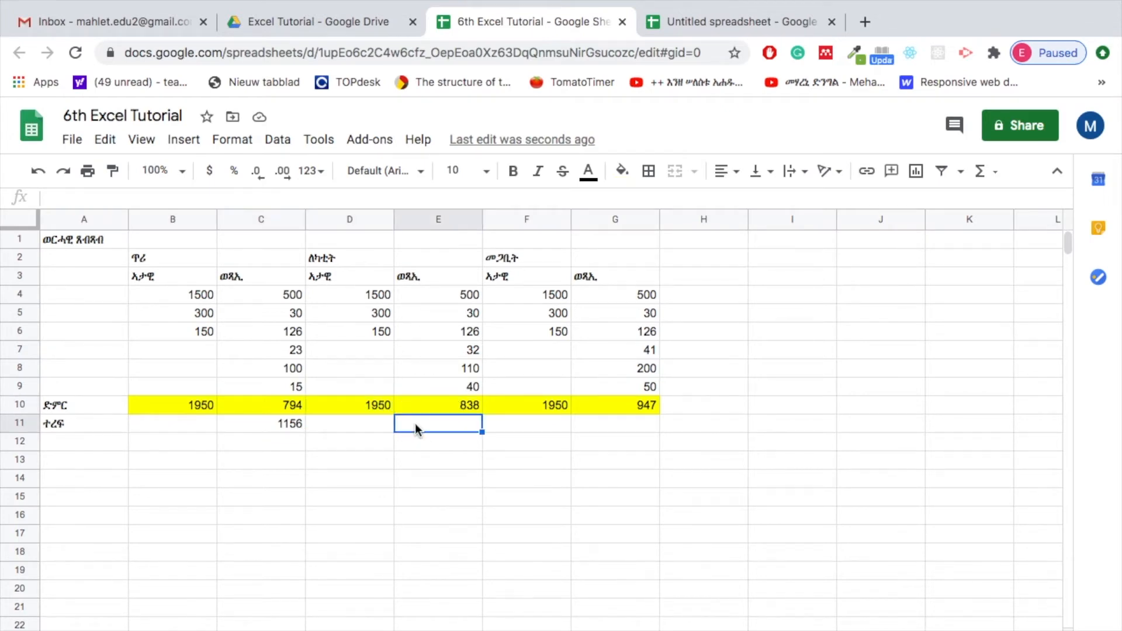
type("=")
left_click(363, 405)
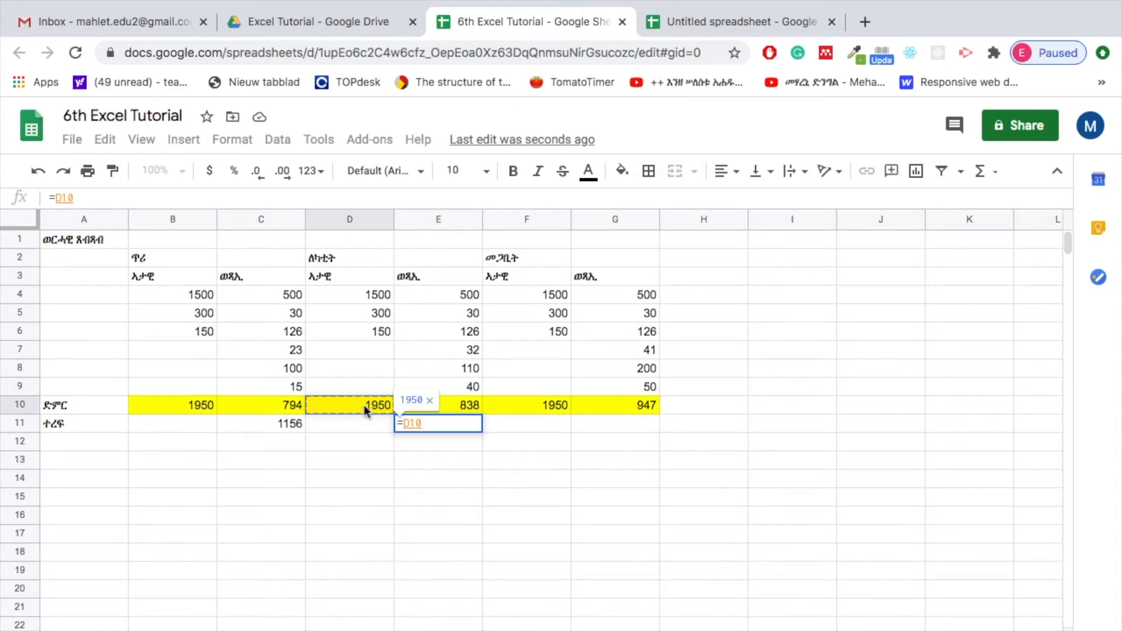
type("-")
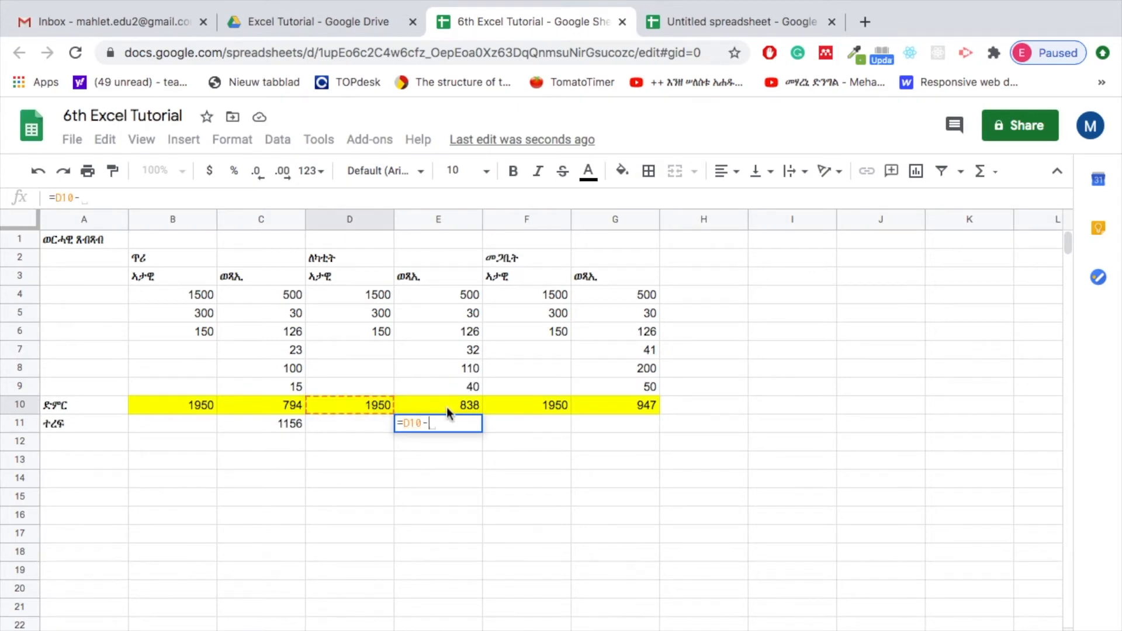
left_click(446, 407)
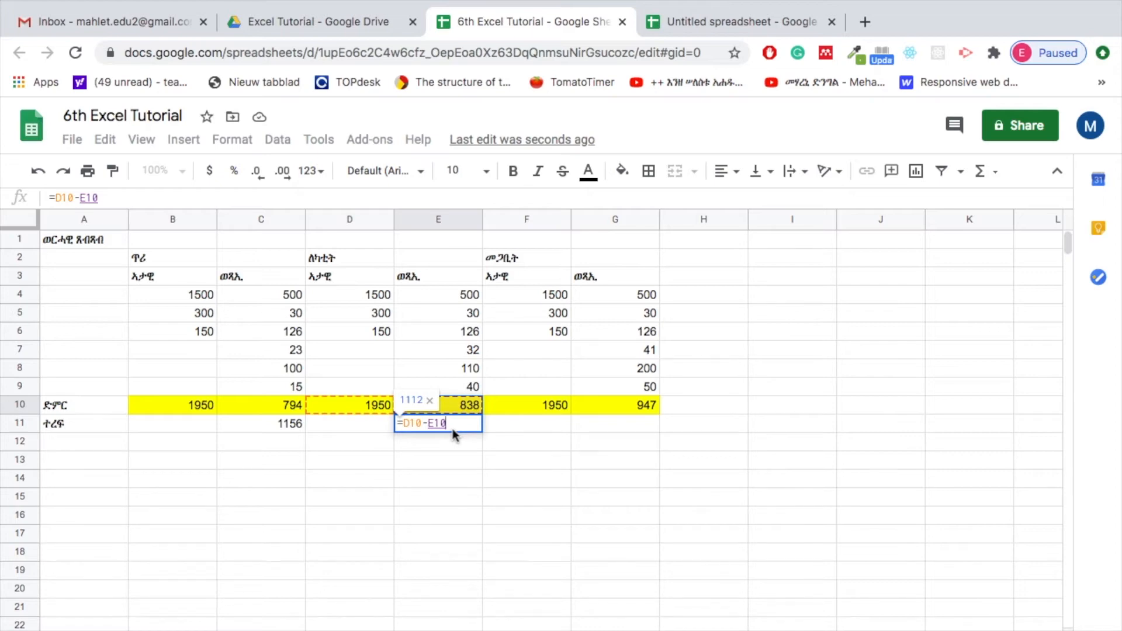
key("Return")
left_click(459, 426)
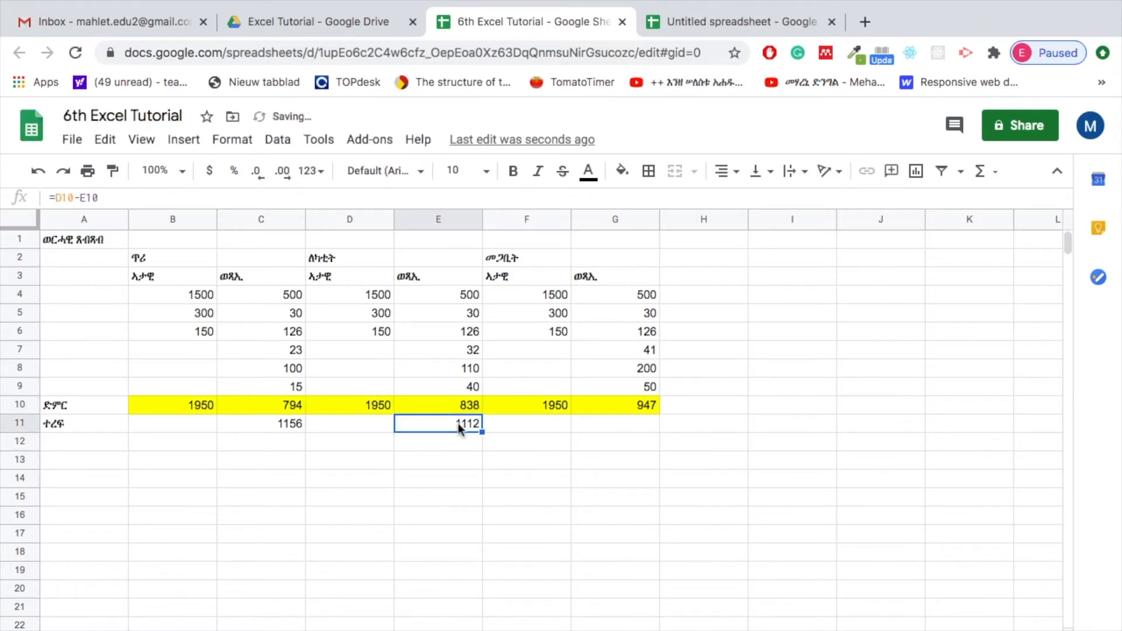
Calculate the third month's remainder in cell G11 with the formula =F10-G10
left_click(631, 431)
type("=")
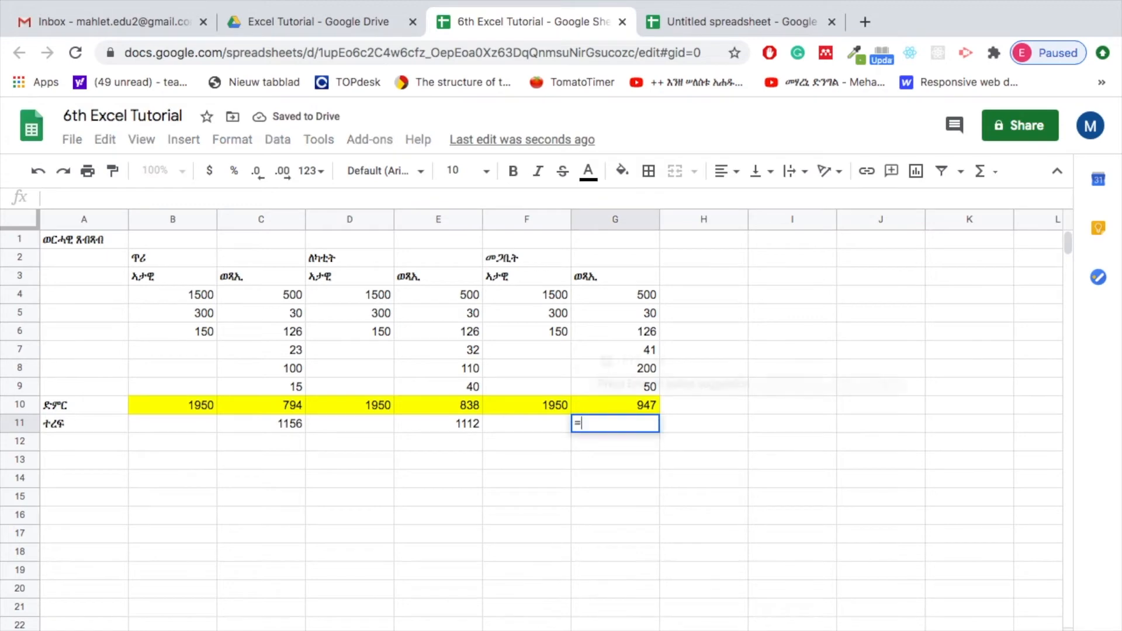
left_click(543, 408)
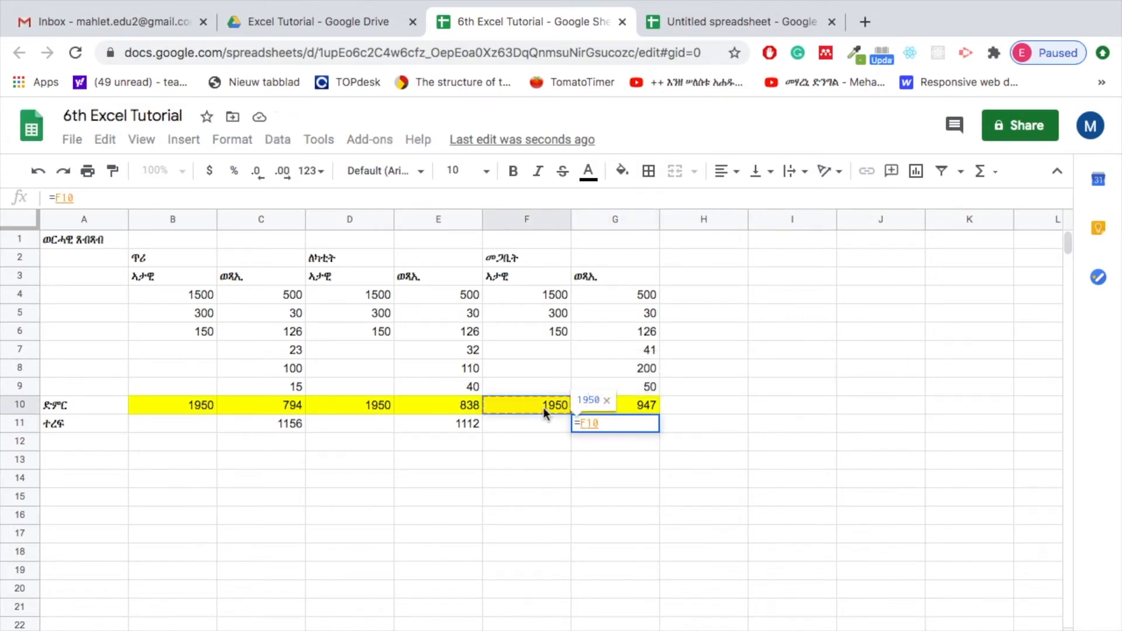
type("-")
left_click(612, 403)
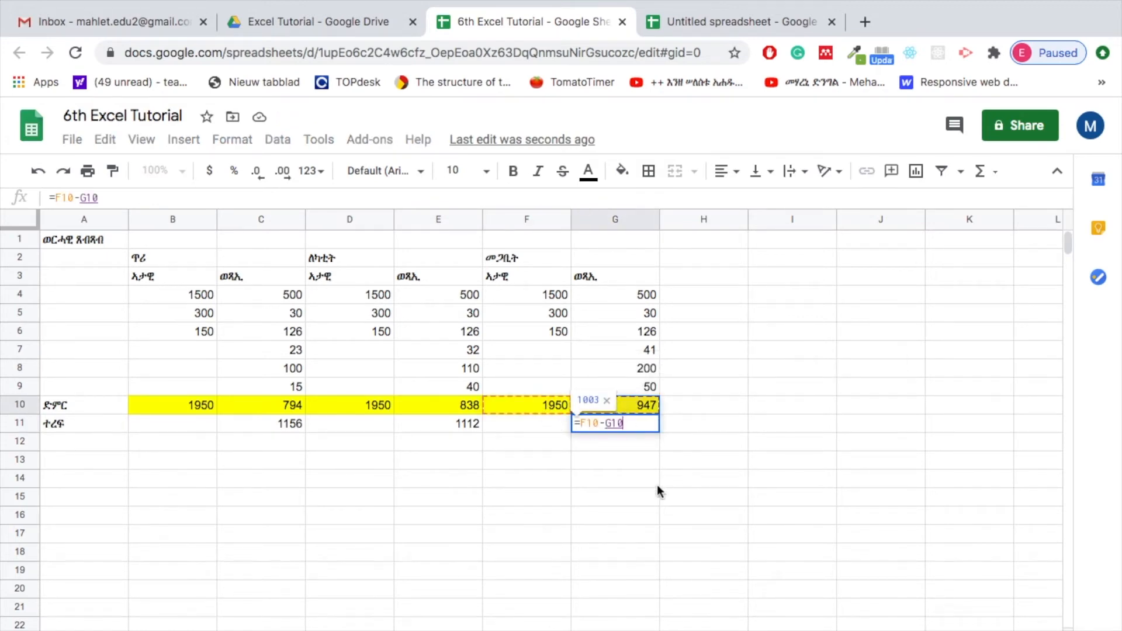
key("Return")
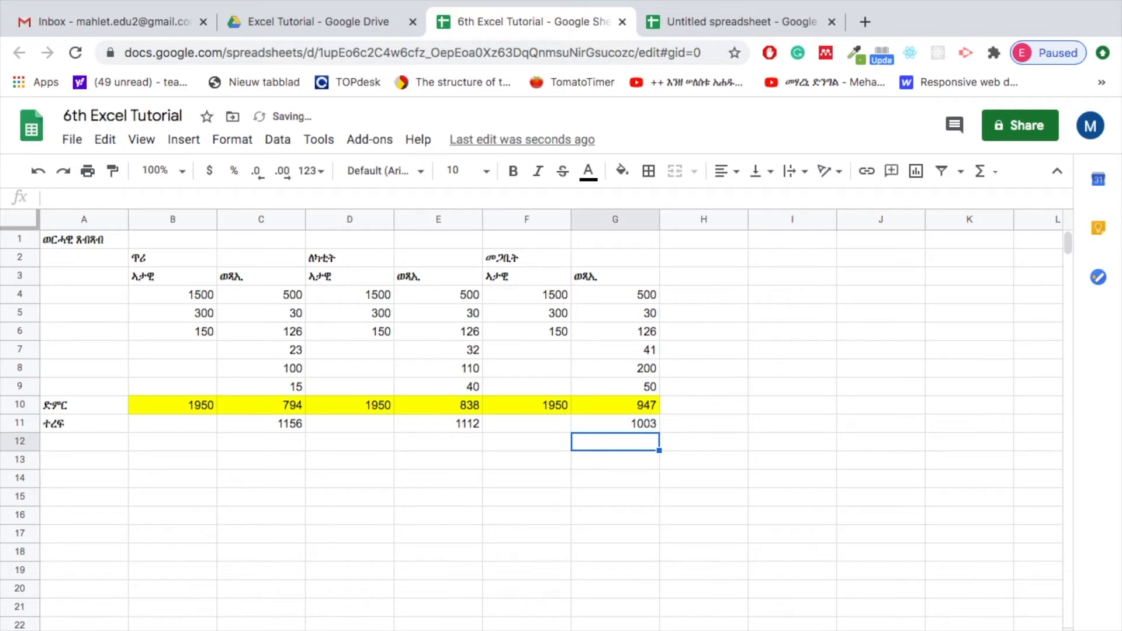
Fill the three remainder cells C11, E11 and G11 with yellow
left_click(264, 425)
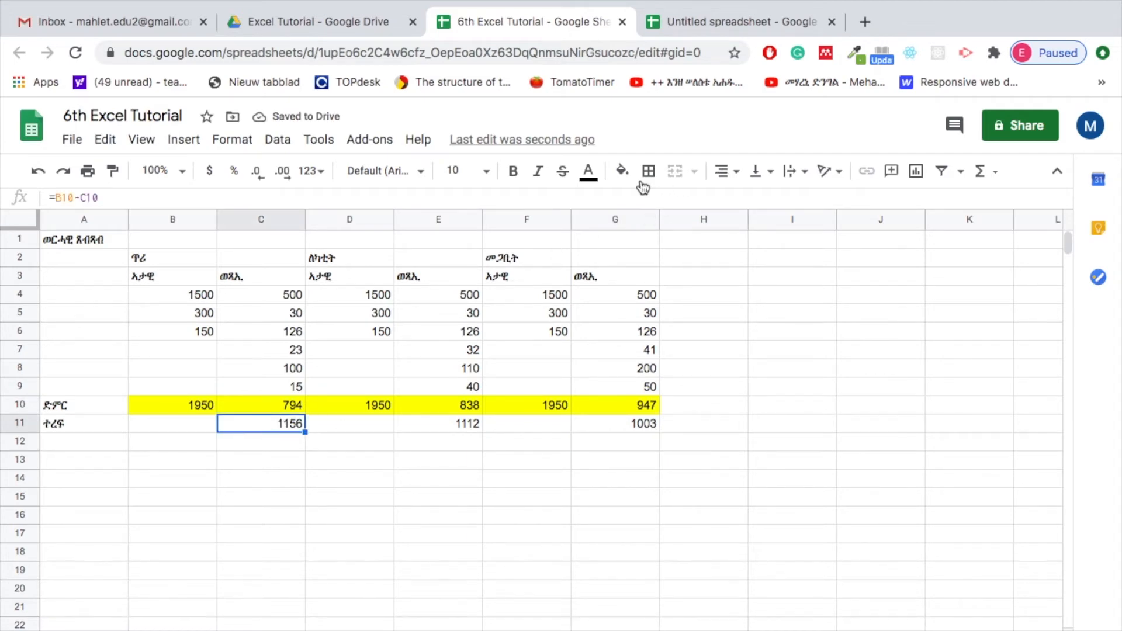
left_click(622, 170)
left_click(688, 255)
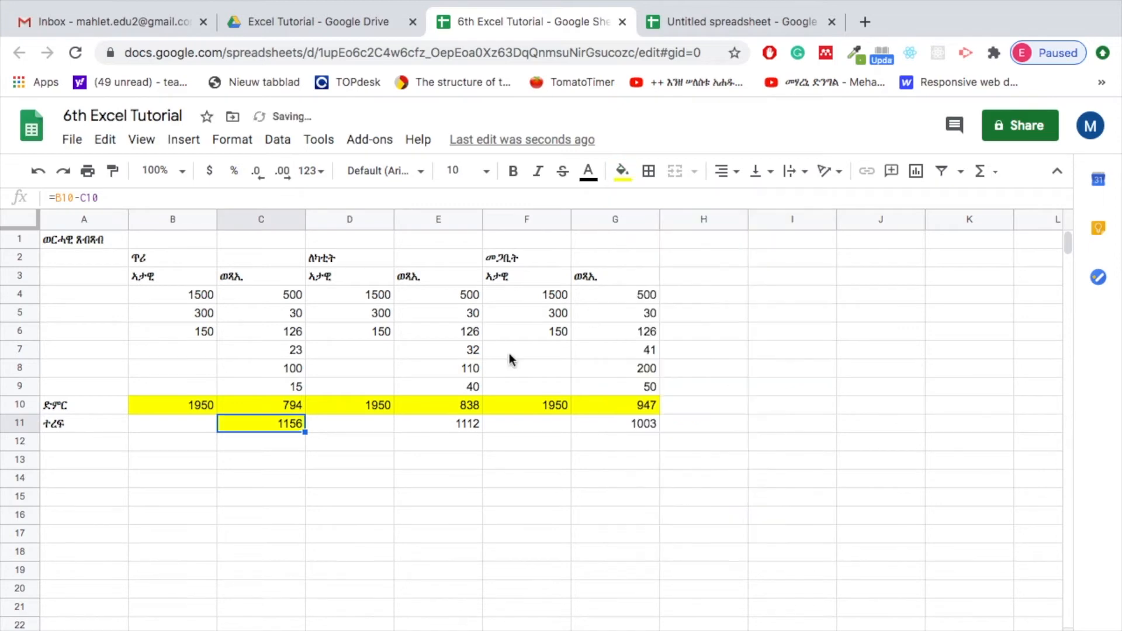
left_click(456, 425)
left_click(622, 171)
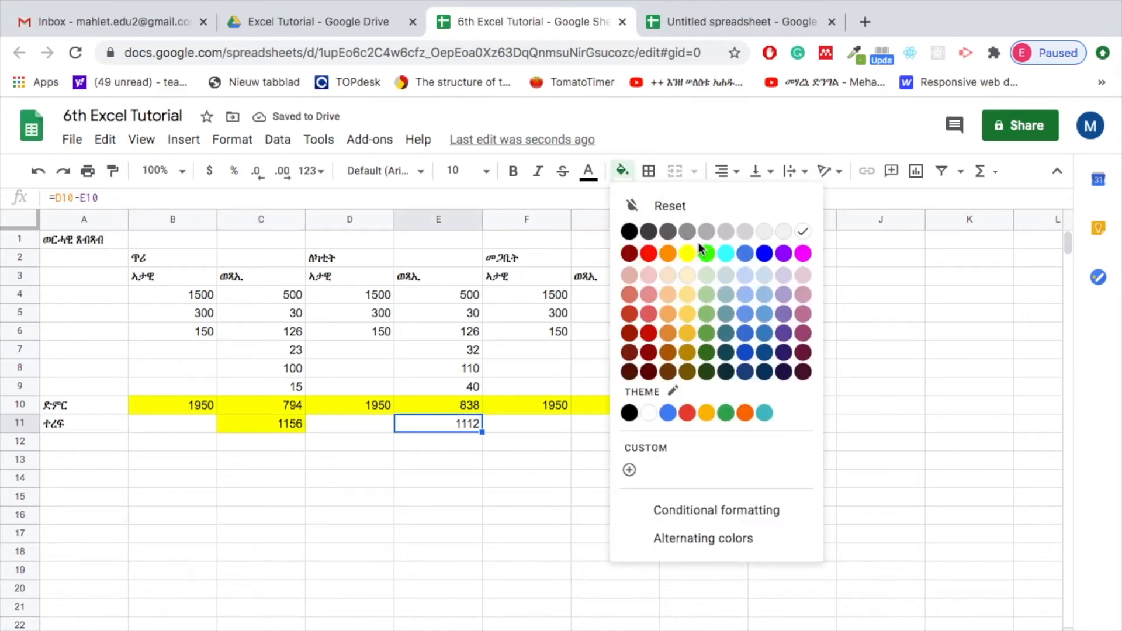
left_click(687, 253)
left_click(600, 429)
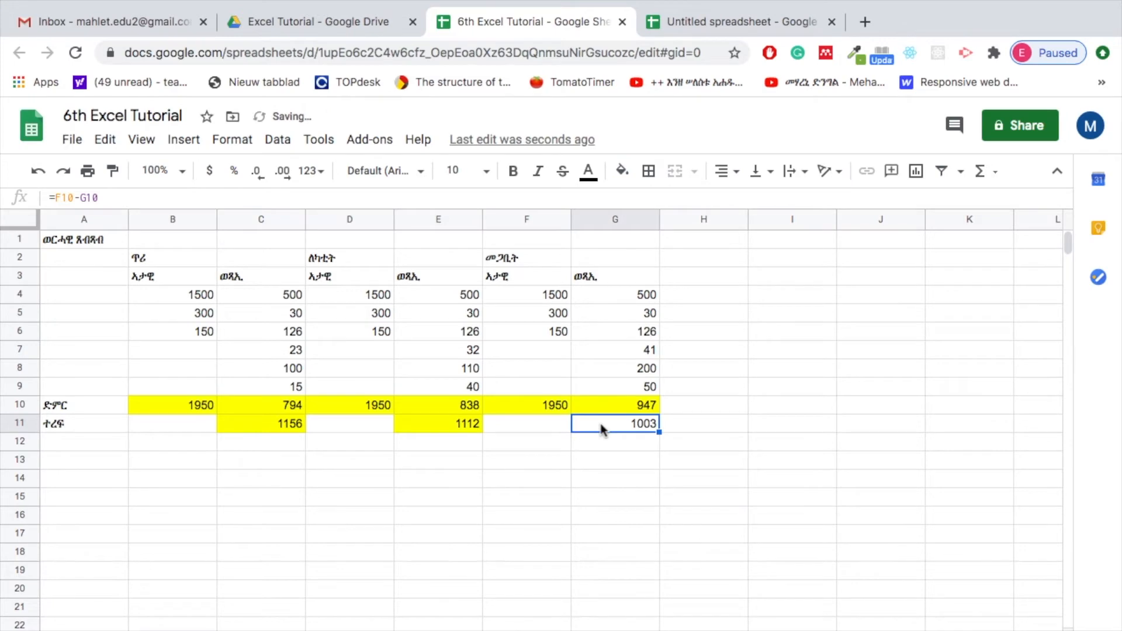
left_click(622, 171)
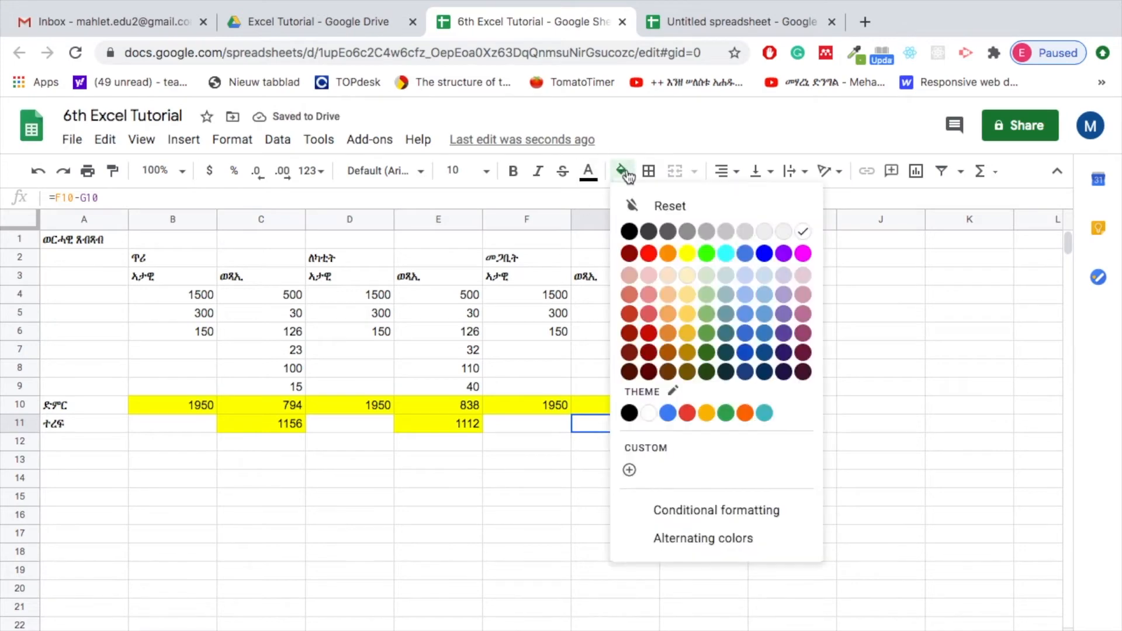
left_click(687, 253)
left_click(519, 446)
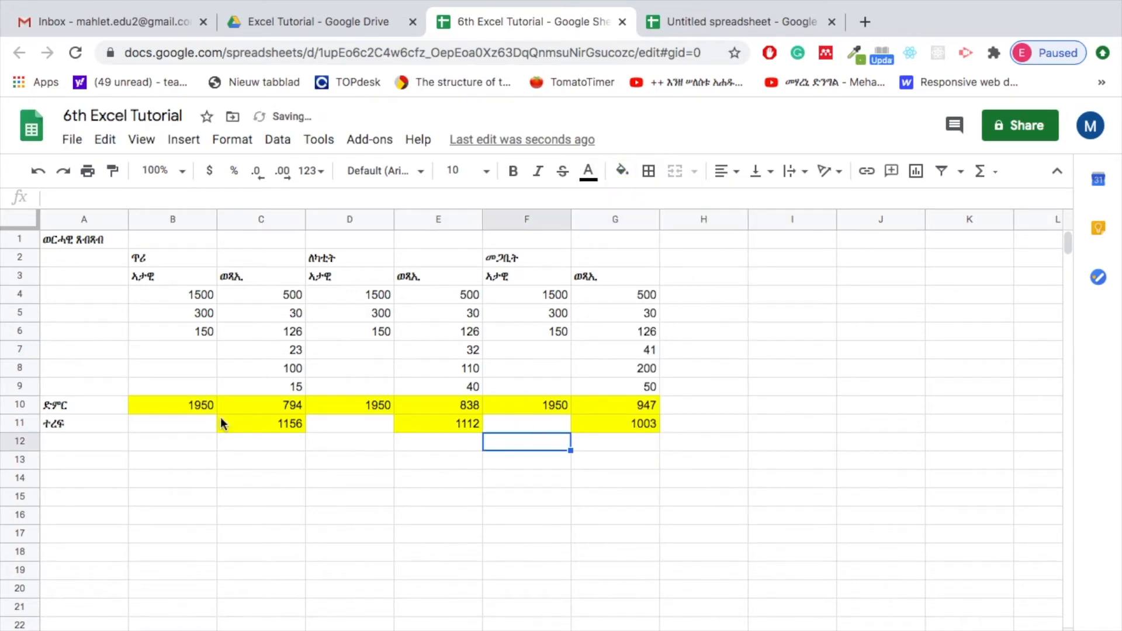
Change the fill of the remainder cells C11, E11 and G11 to green
left_click(251, 425)
left_click(623, 171)
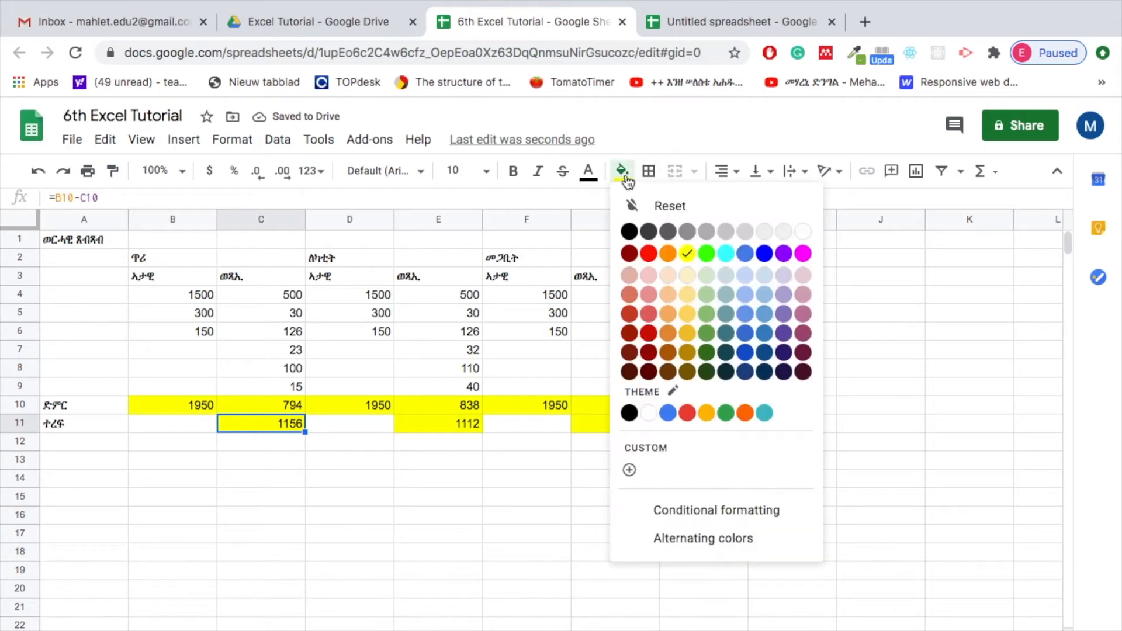
left_click(707, 254)
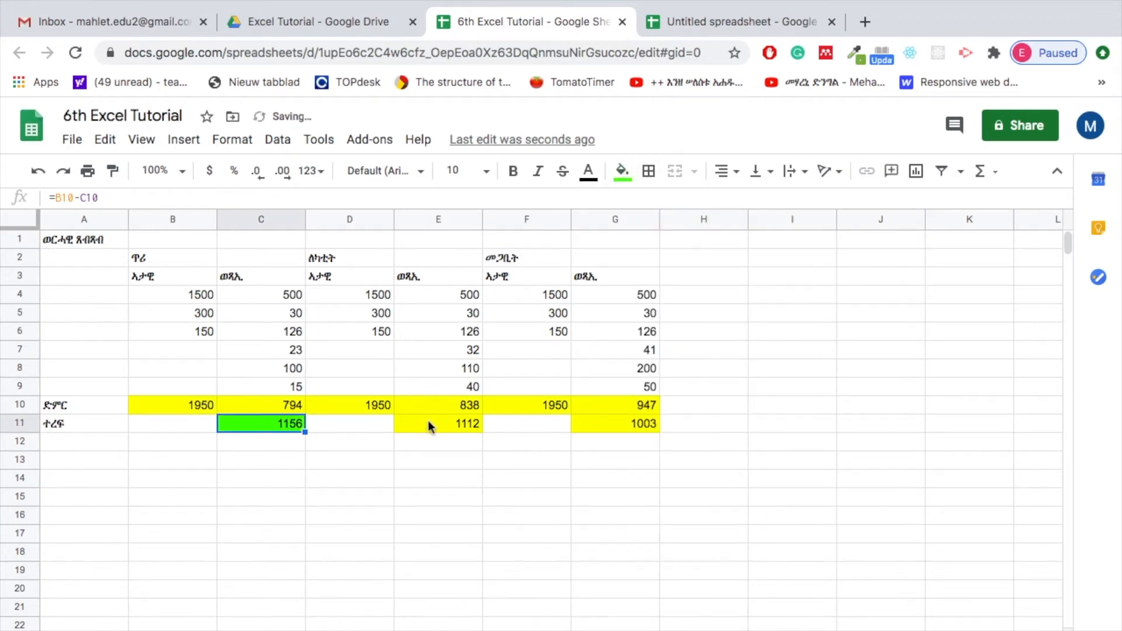
left_click(428, 422)
left_click(623, 171)
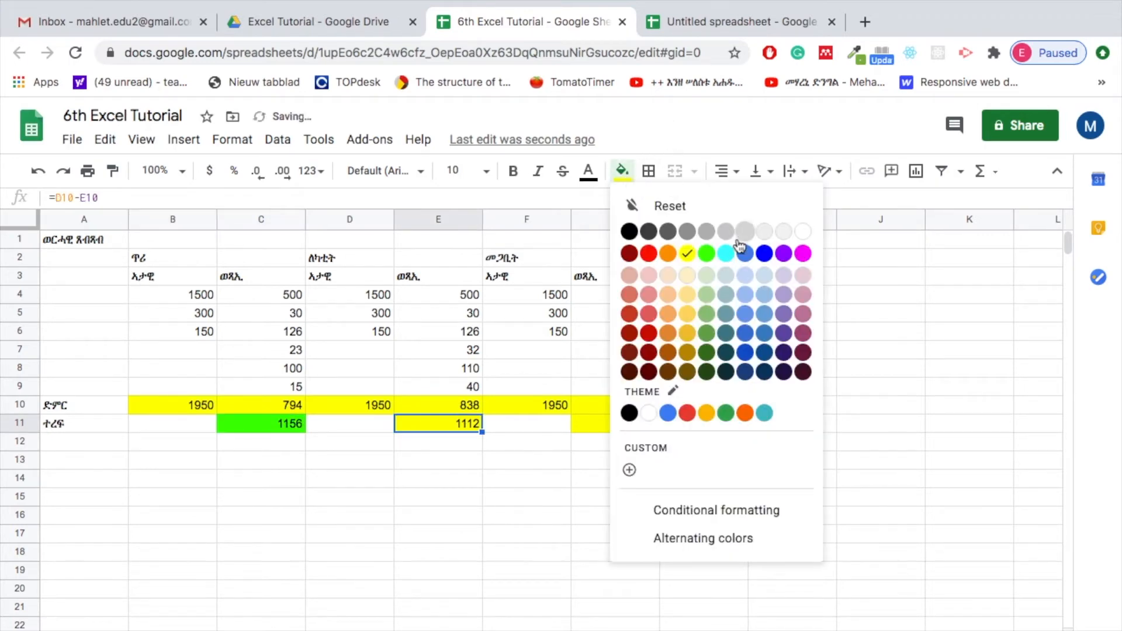
left_click(707, 255)
left_click(606, 429)
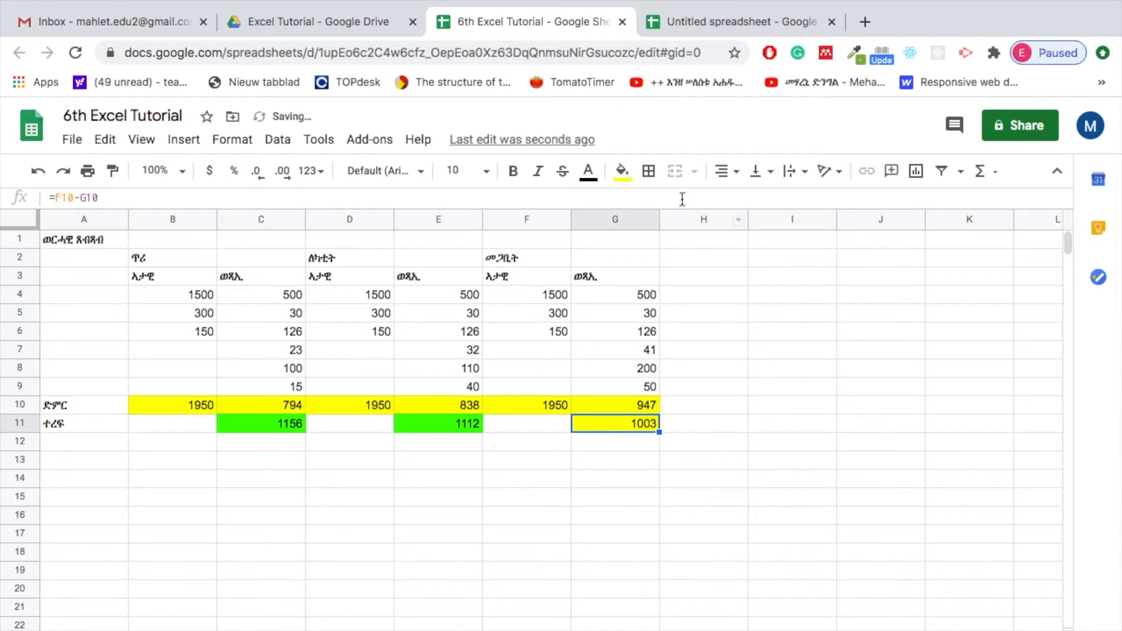
left_click(623, 171)
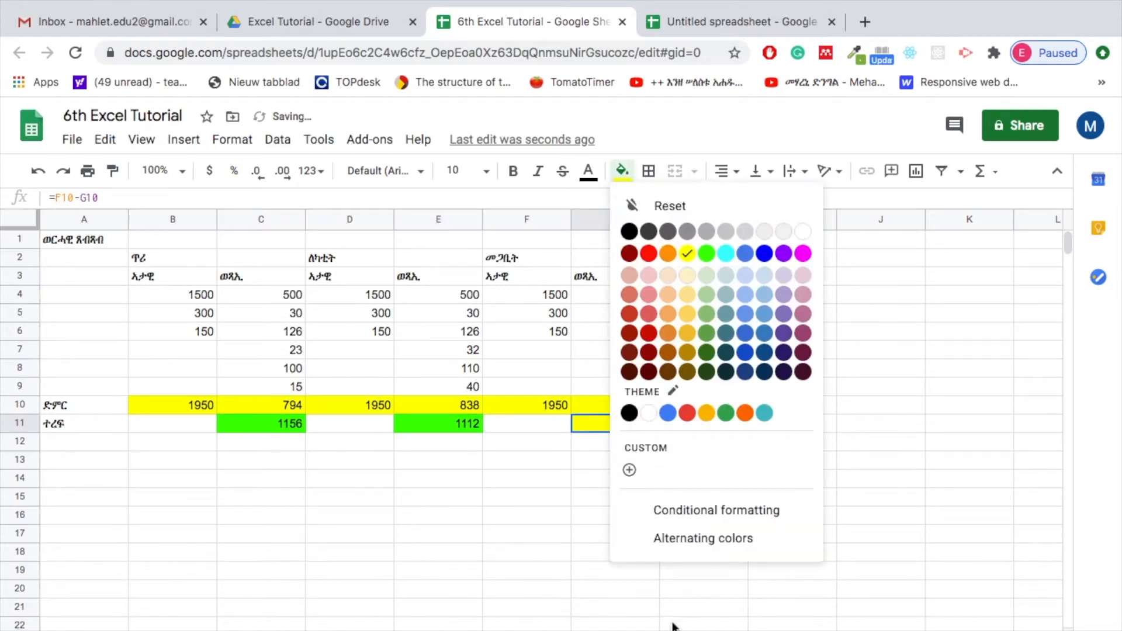
left_click(706, 254)
left_click(547, 532)
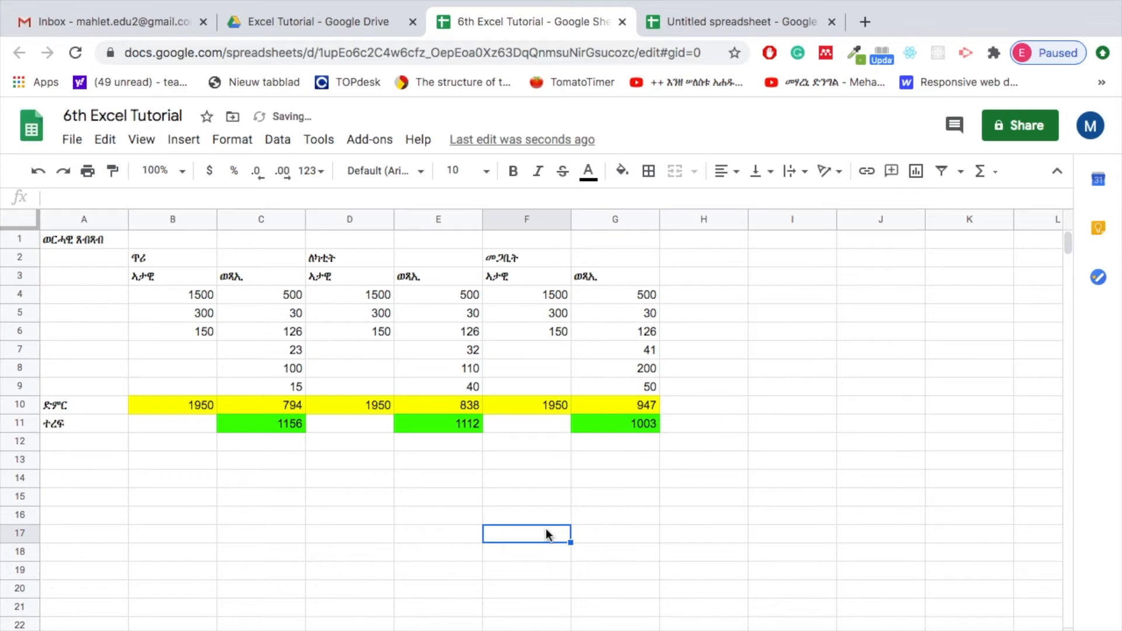
Review the three monthly remainders and their formulas in cells C11, E11 and G11
left_click(255, 424)
left_click(441, 422)
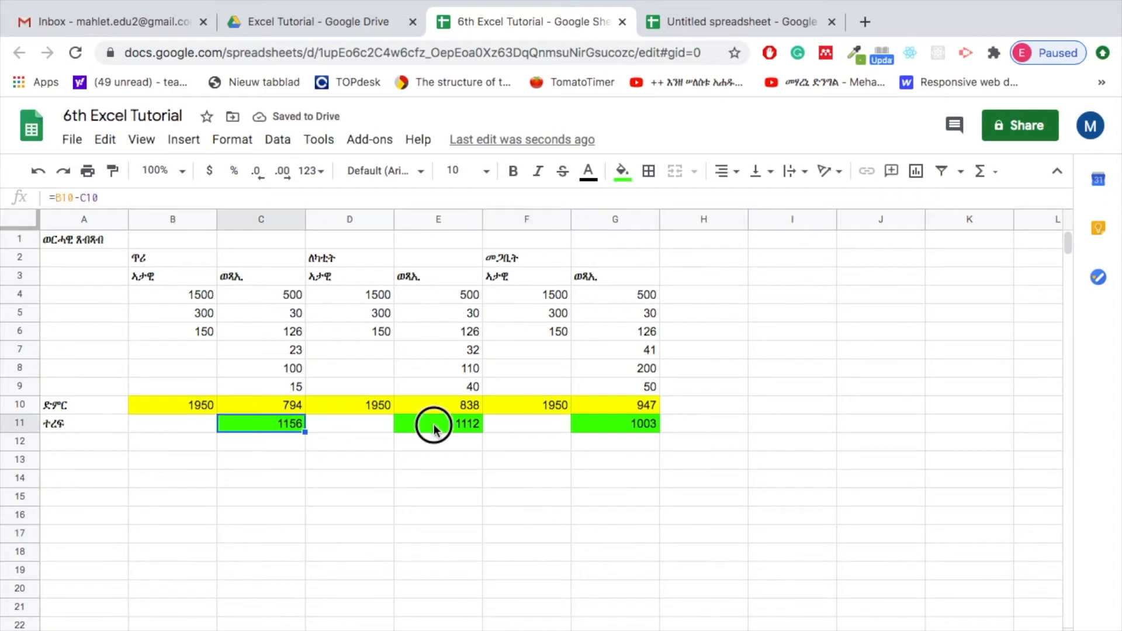
left_click(622, 423)
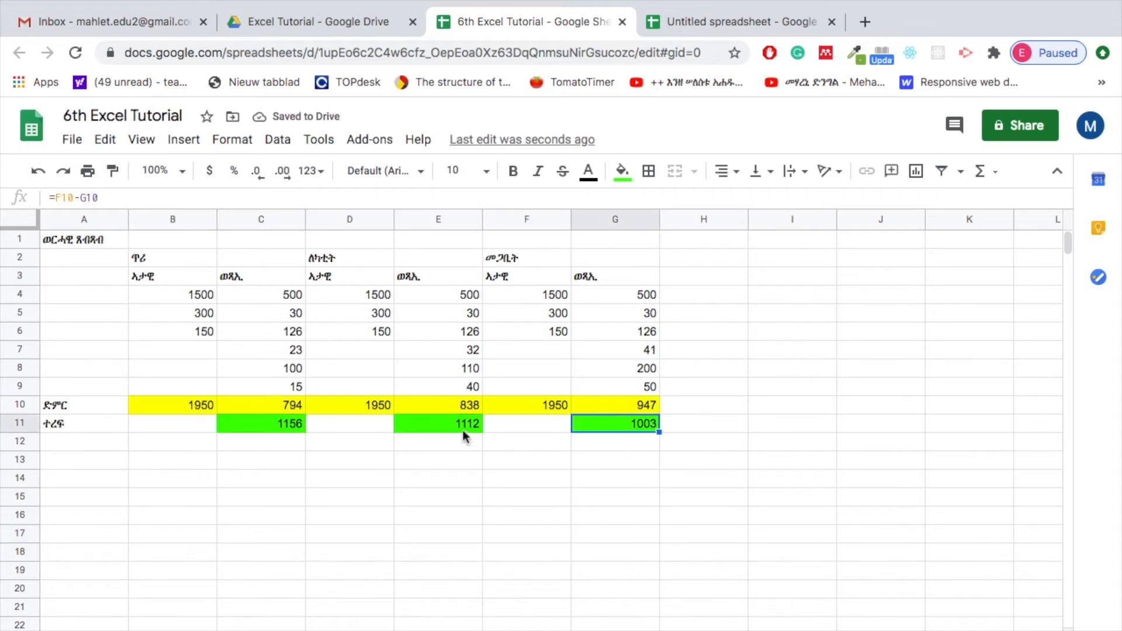
left_click(281, 426)
left_click(433, 424)
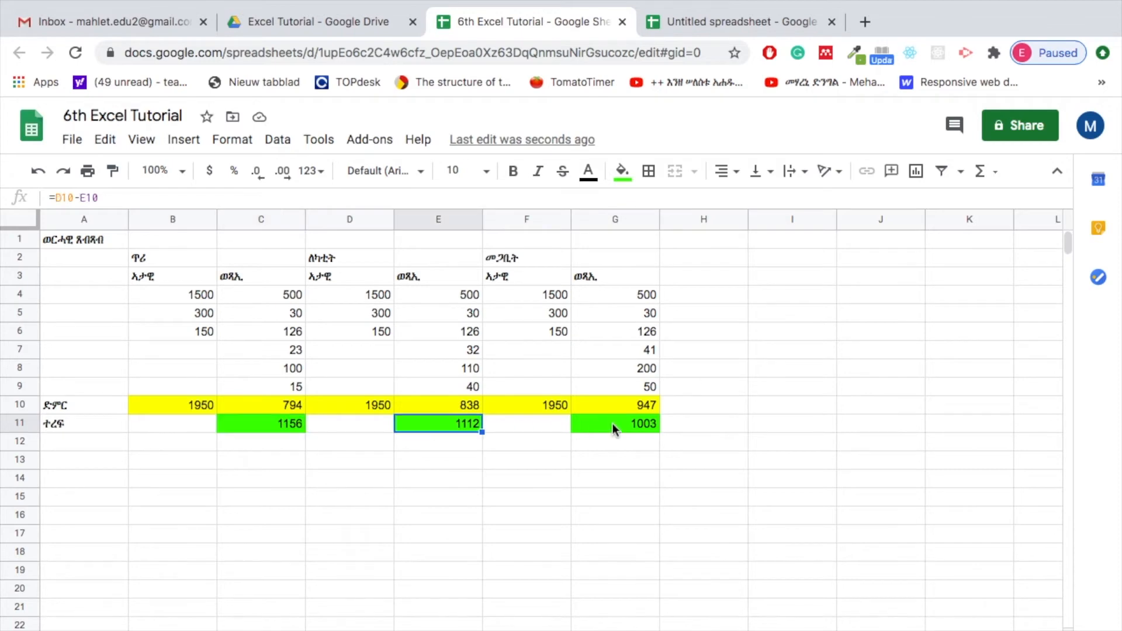
left_click(612, 423)
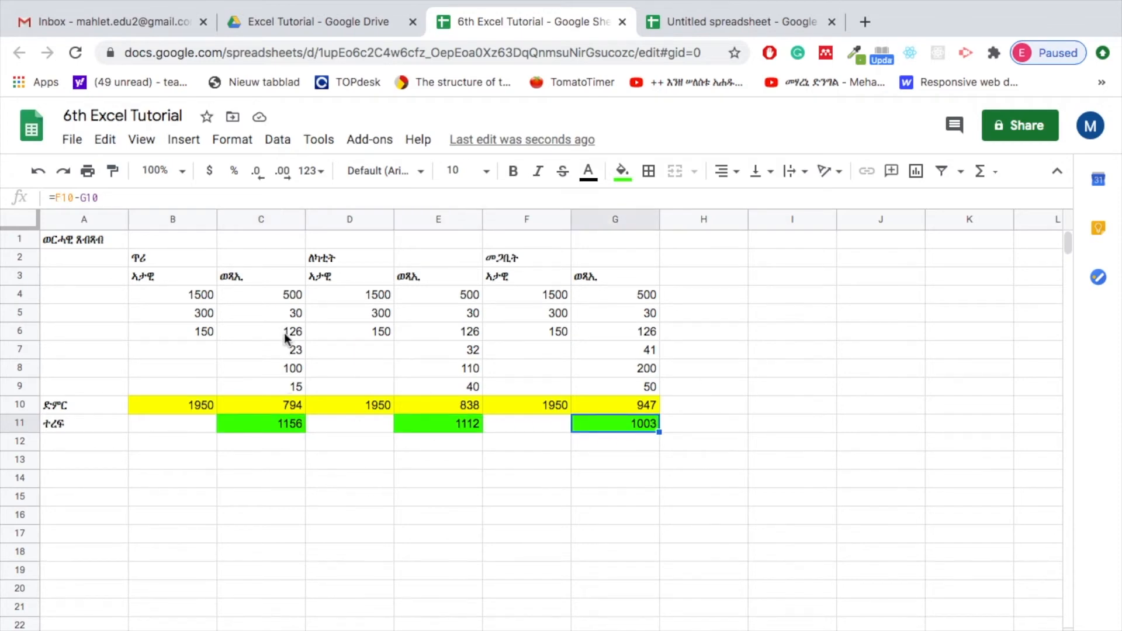
left_click(283, 426)
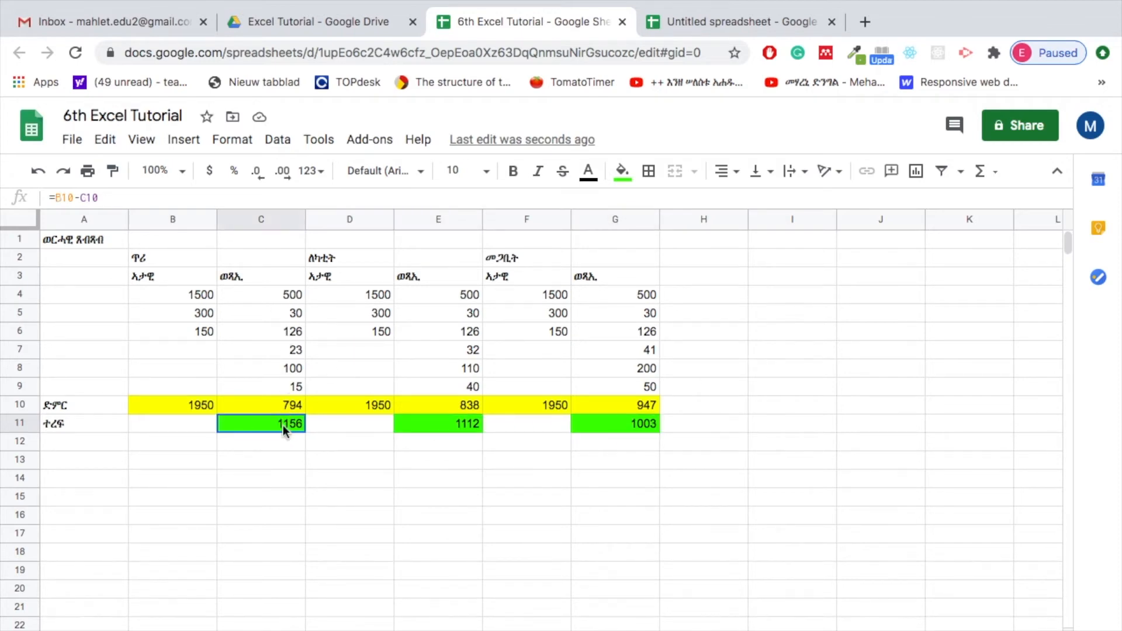
left_click(435, 426)
left_click(644, 426)
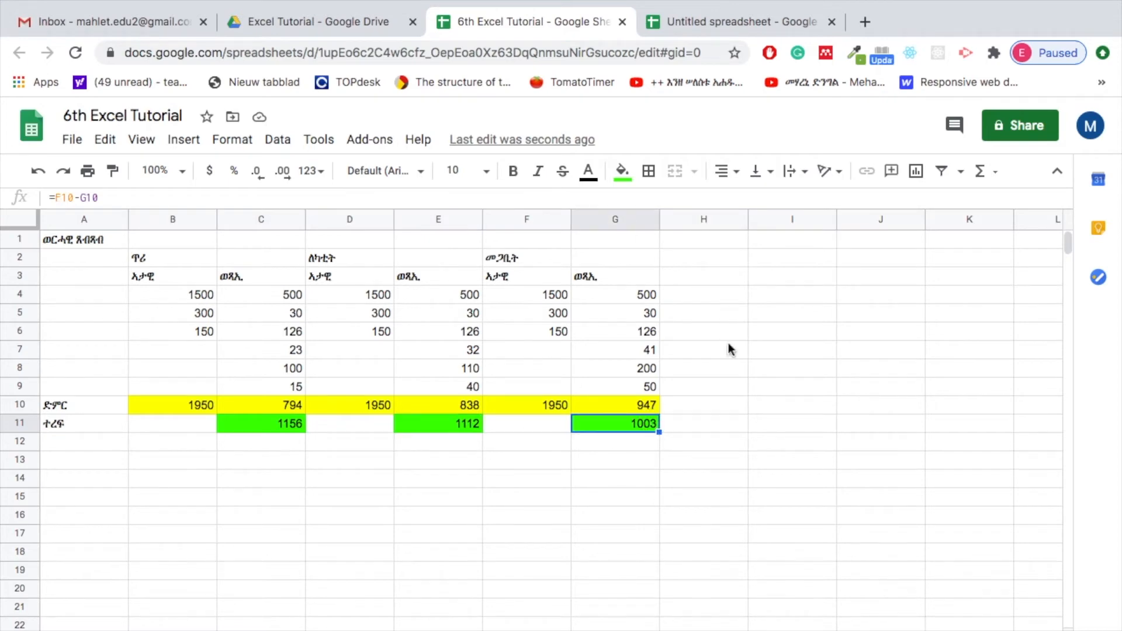
Label cell H11, beside the last month's remainder, "ጠቅላላ ድምር"
left_click(704, 430)
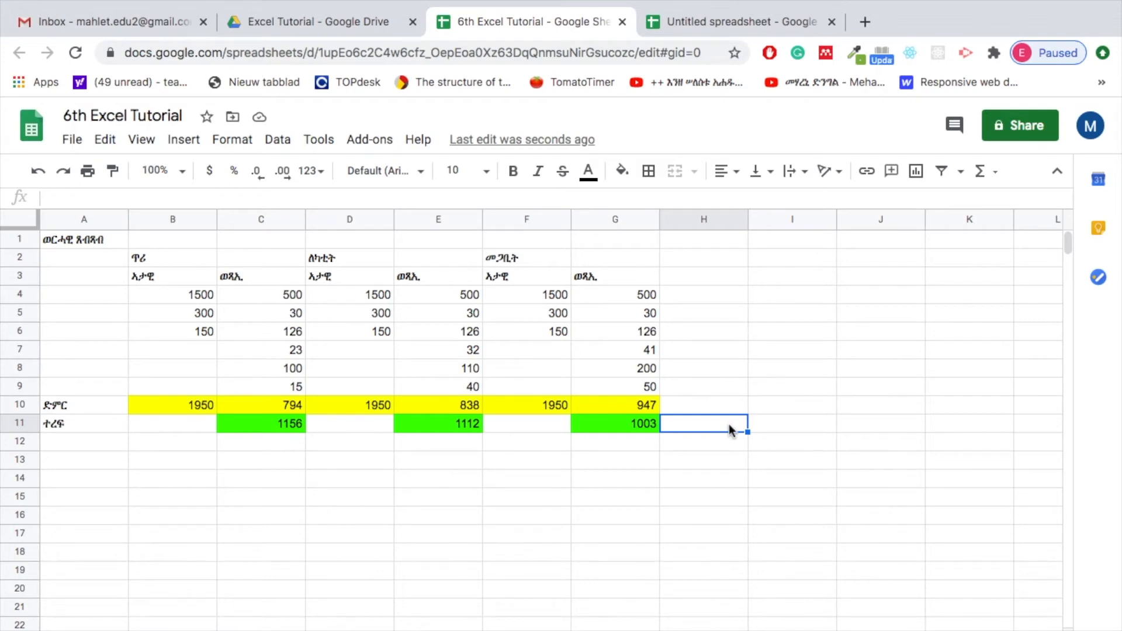
type("ጥ")
type("ጠ")
type("ቅላላ")
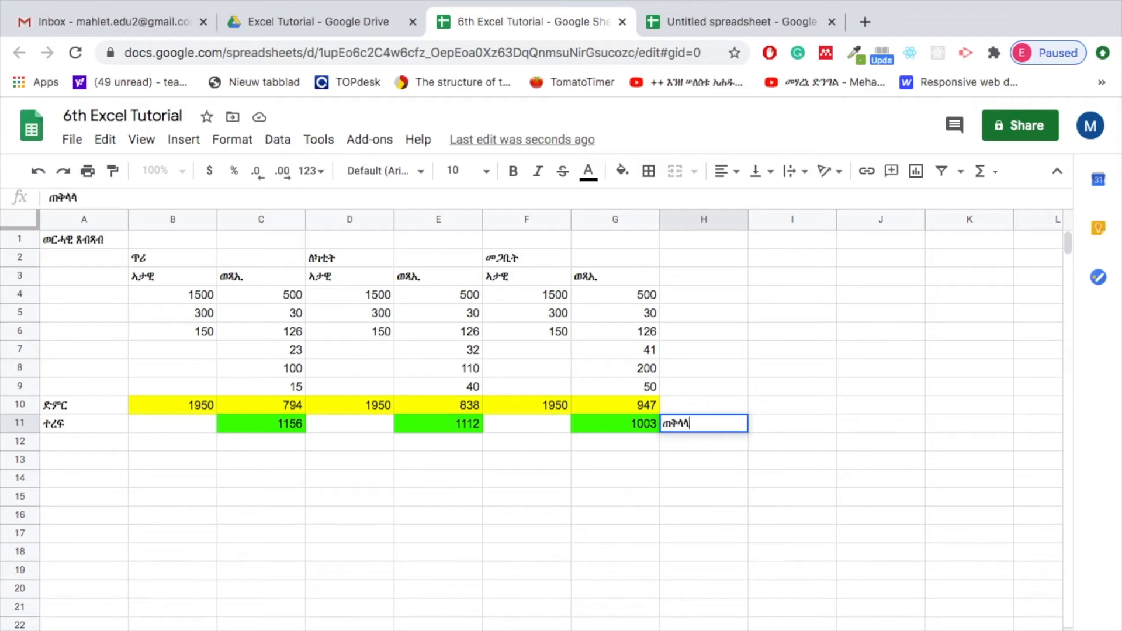
type(" ድምር")
key("Return")
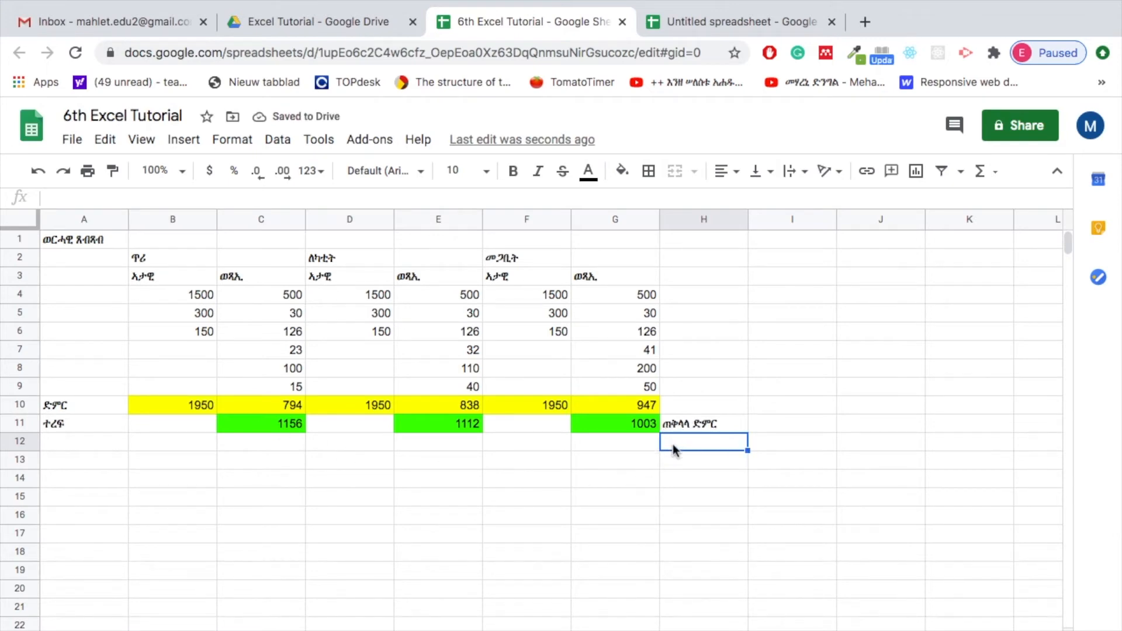
type("=")
type("ሱም")
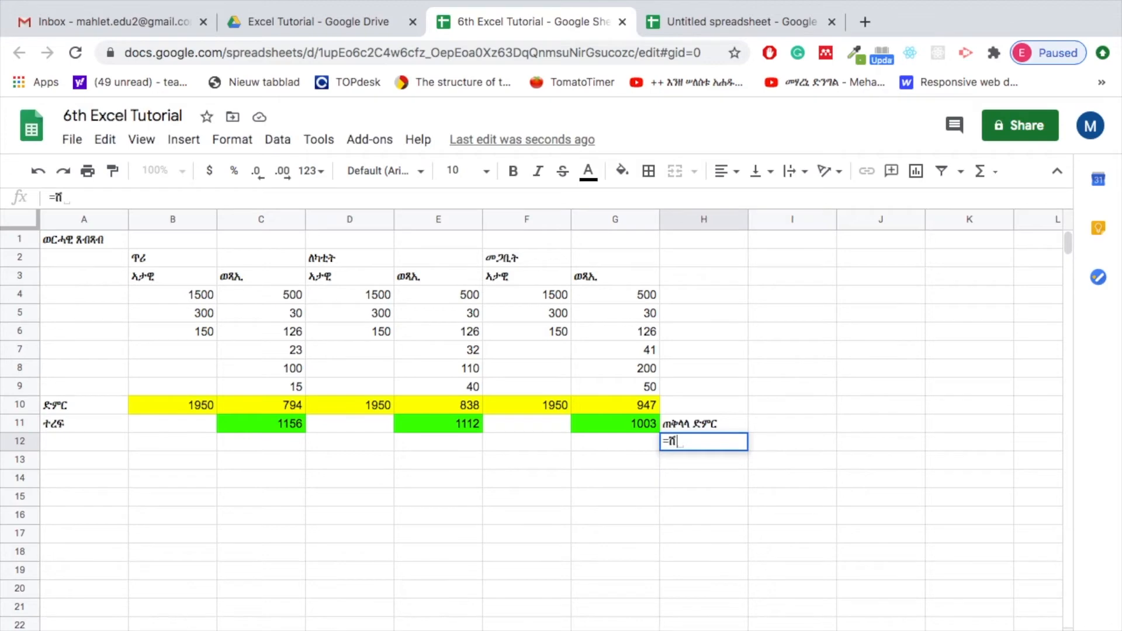
key("BackSpace")
key("BackSpace")
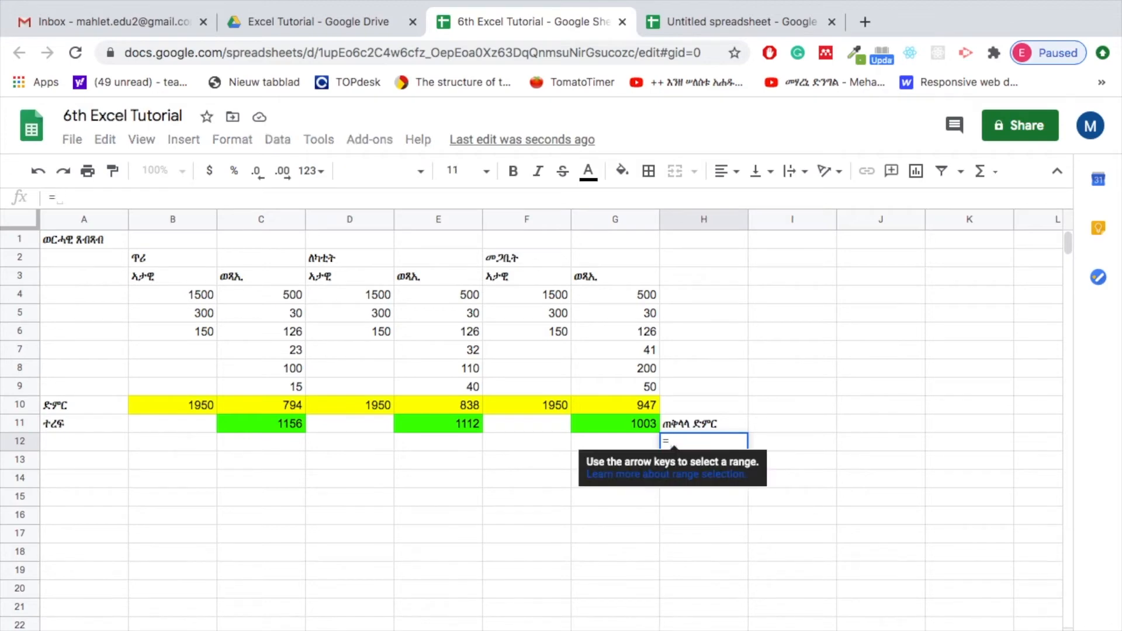
key("Escape")
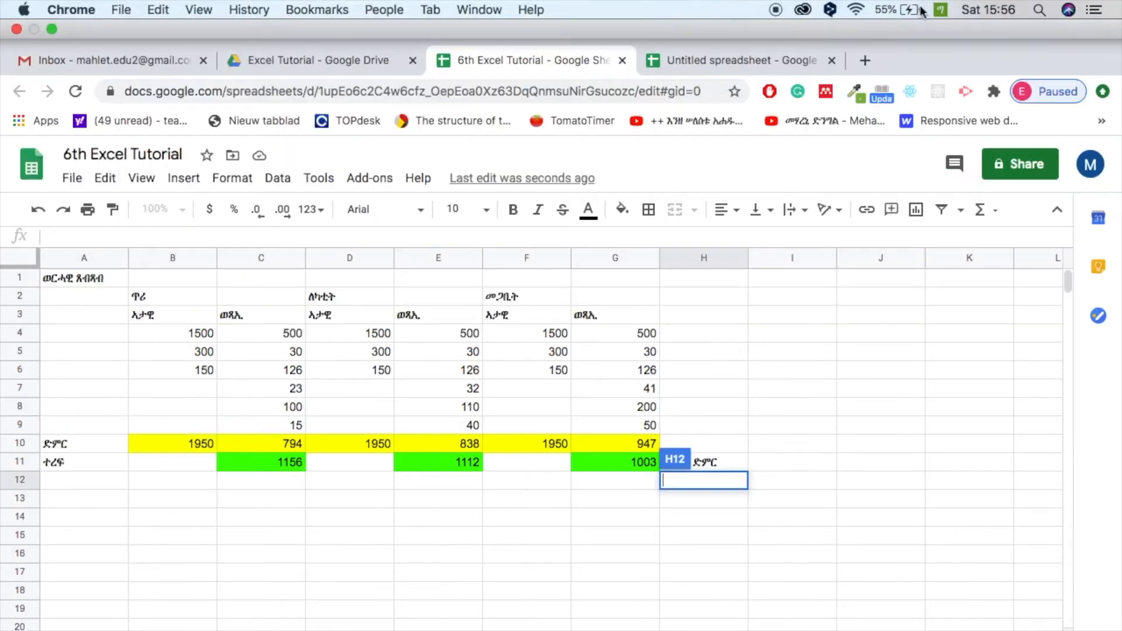
Switch the keyboard input source to British and return to editing cell H12
left_click(936, 11)
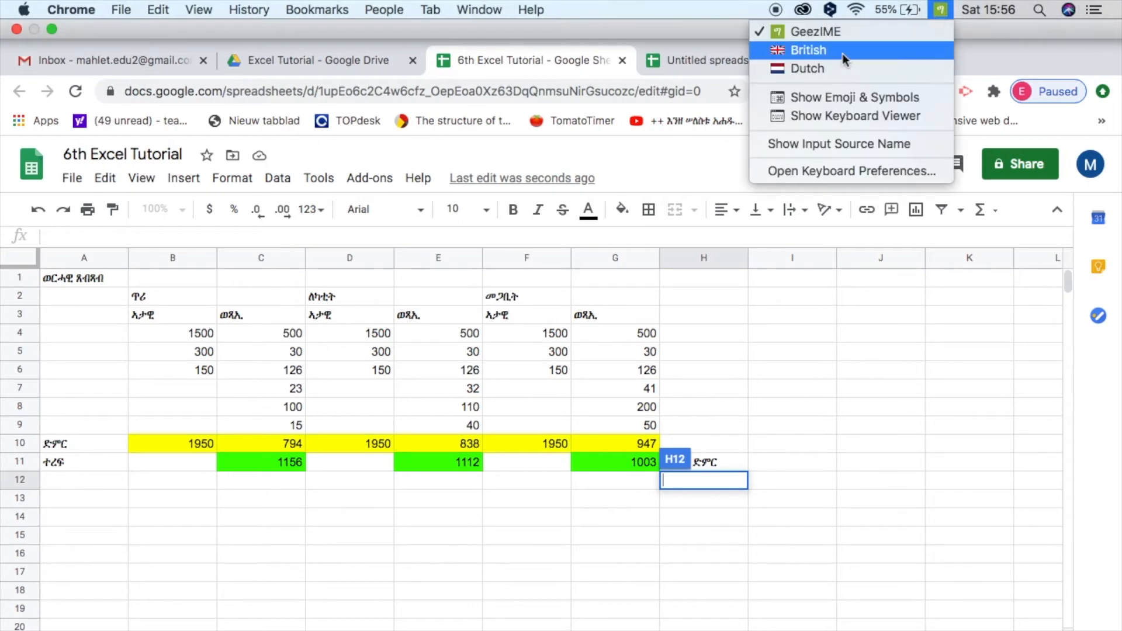
left_click(843, 54)
left_click(668, 442)
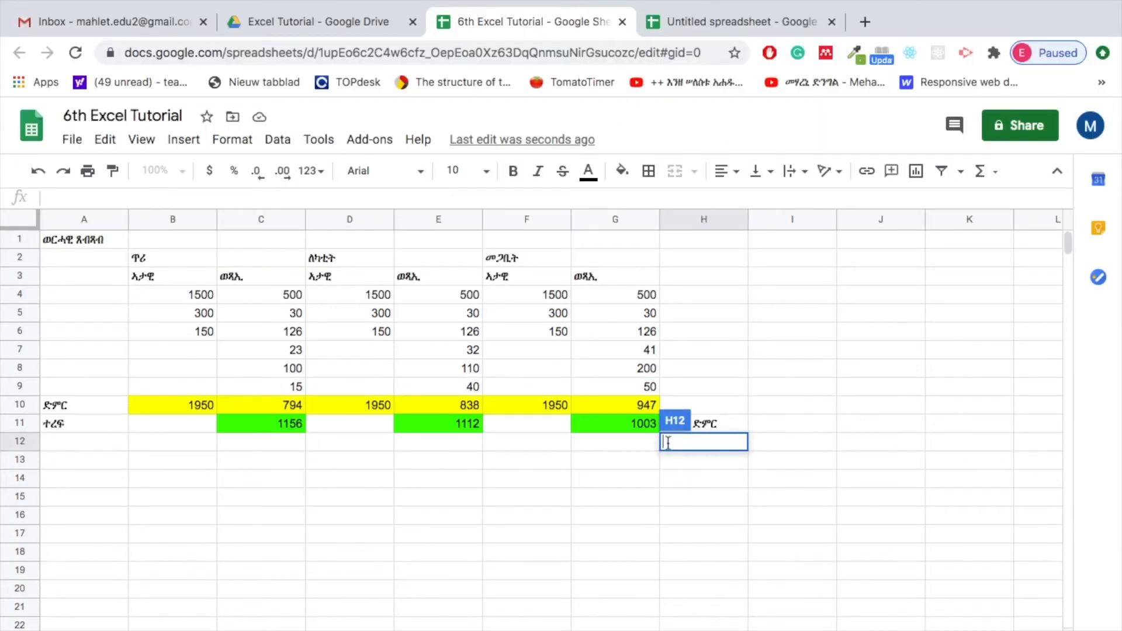
Try totalling the remainders in cell H12 with the formula =SUM(C11:G11), and clear the cell again
type("=")
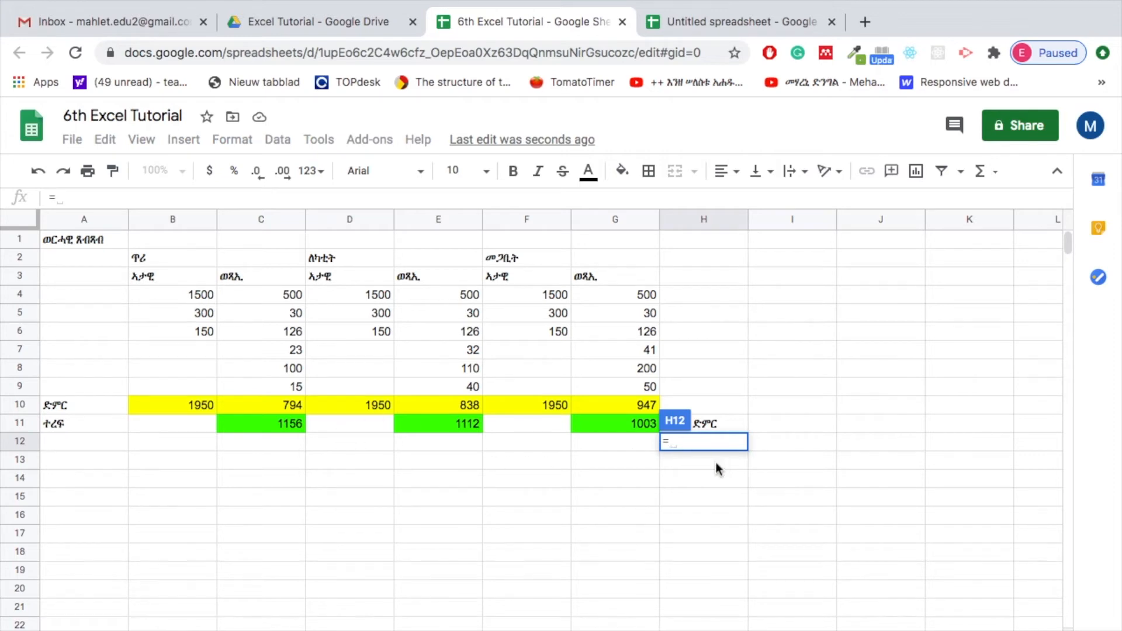
type("SUM")
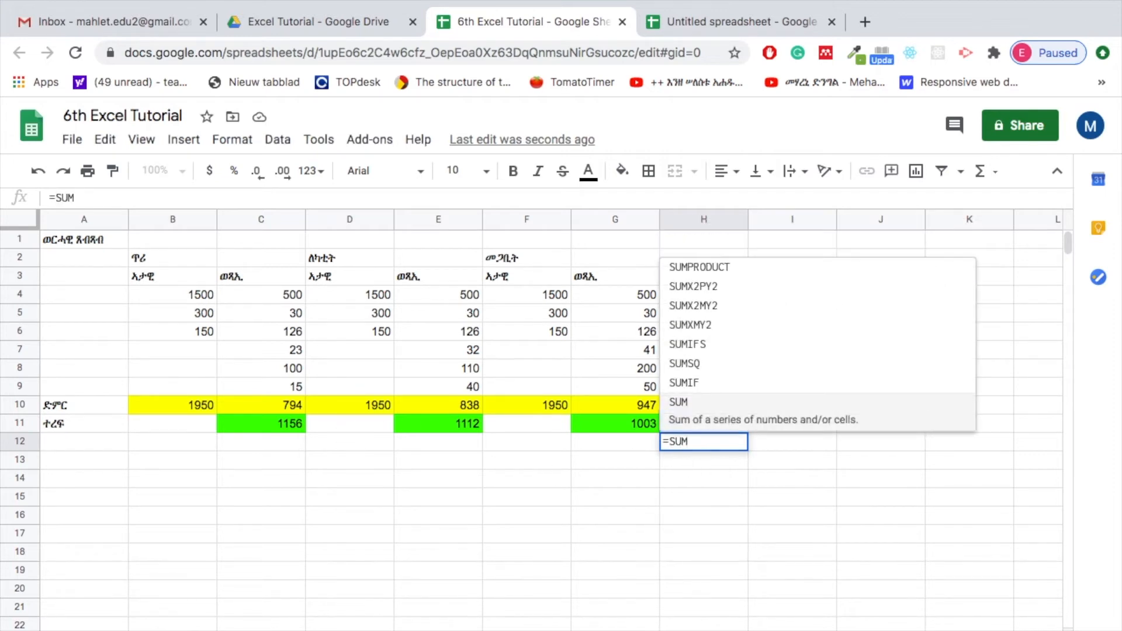
type("(")
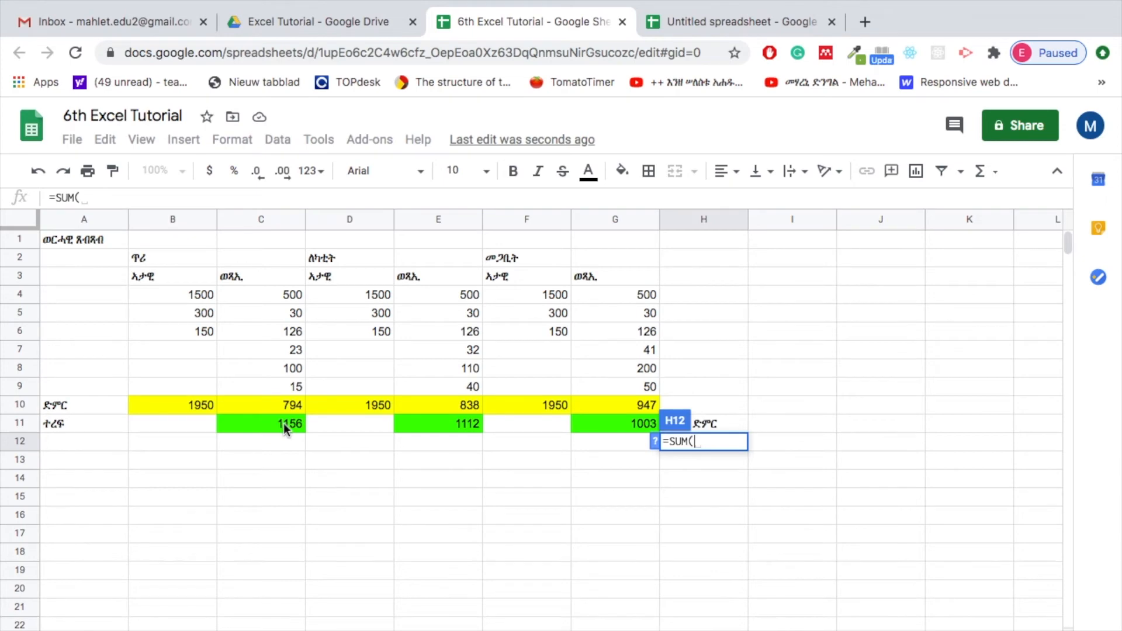
left_click_drag(284, 429, 605, 424)
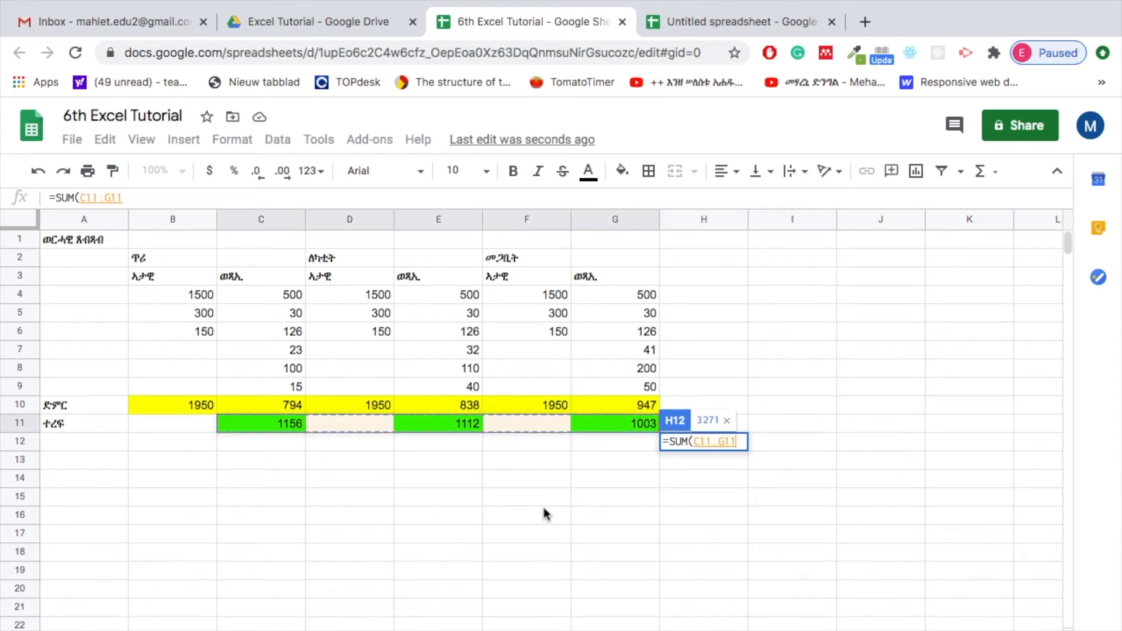
type(")")
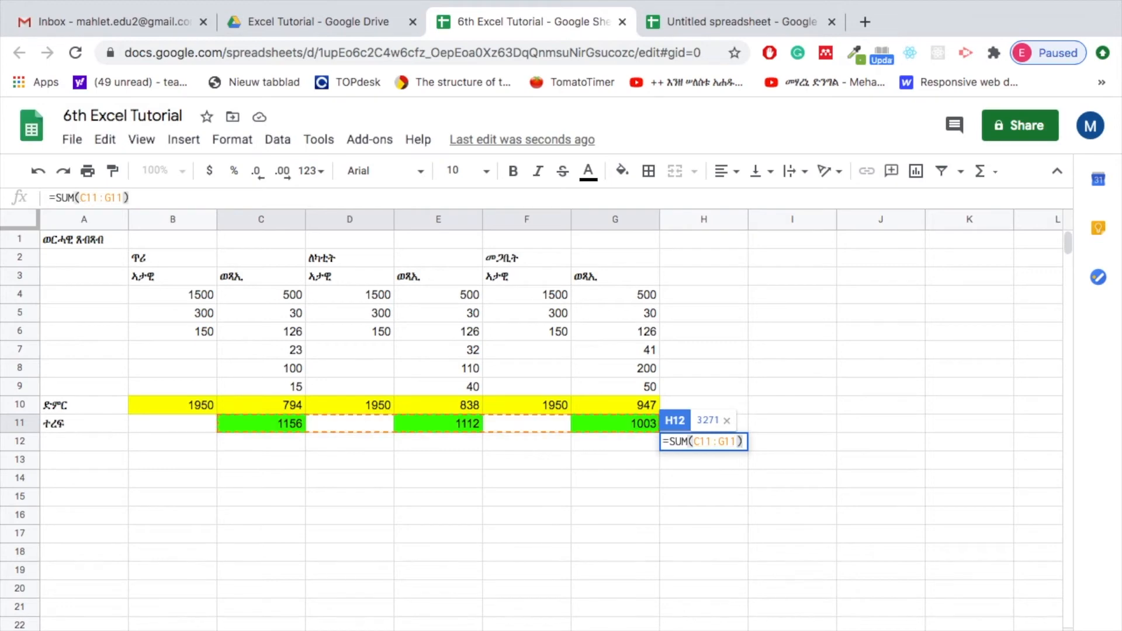
key("Return")
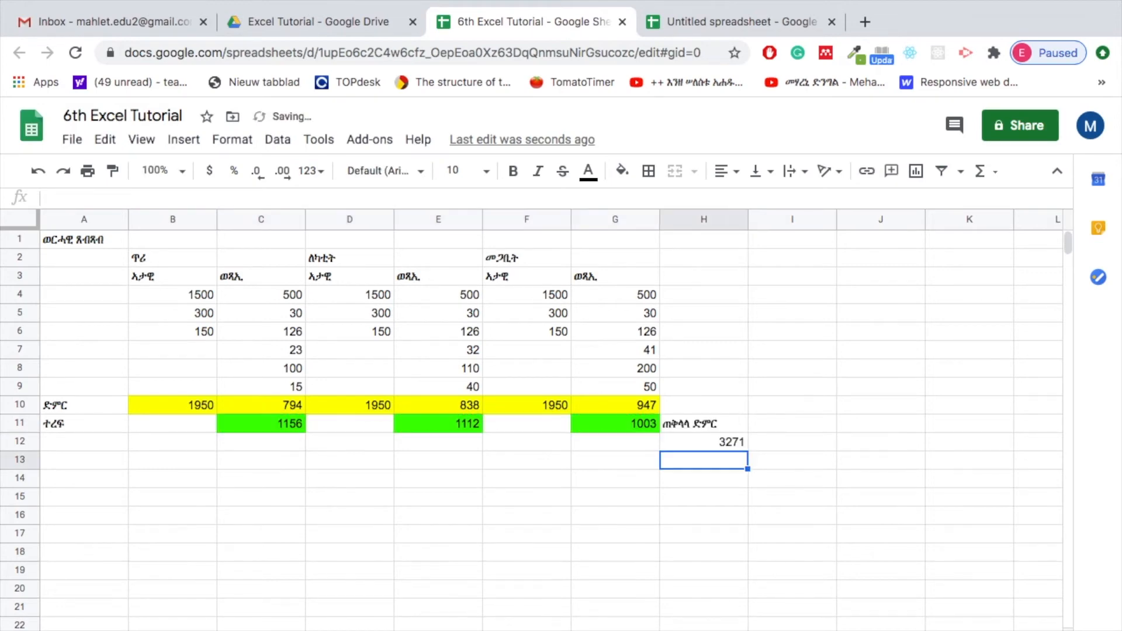
left_click(706, 437)
key("Delete")
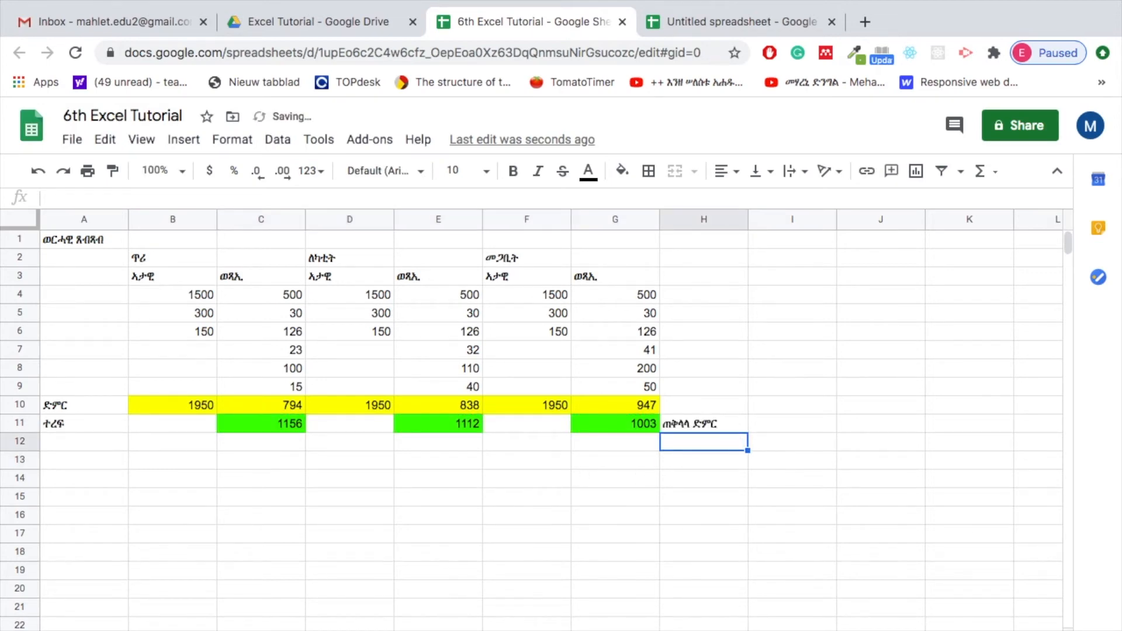
Add up the three monthly remainders in cell H12 with the formula =C11+E11+G11
type("=")
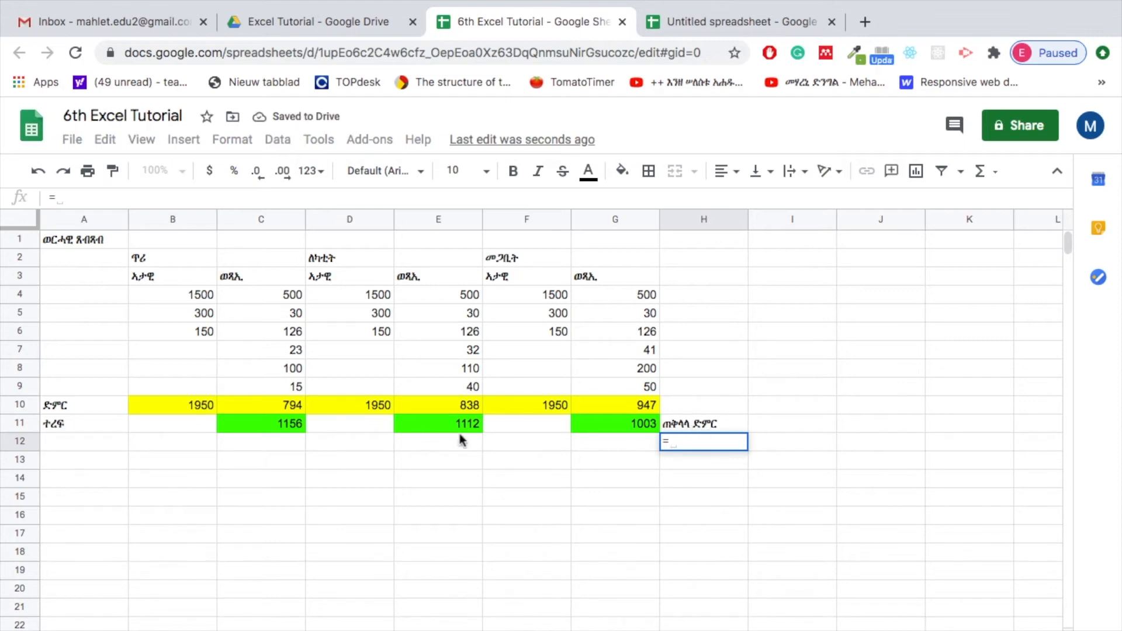
left_click(258, 423)
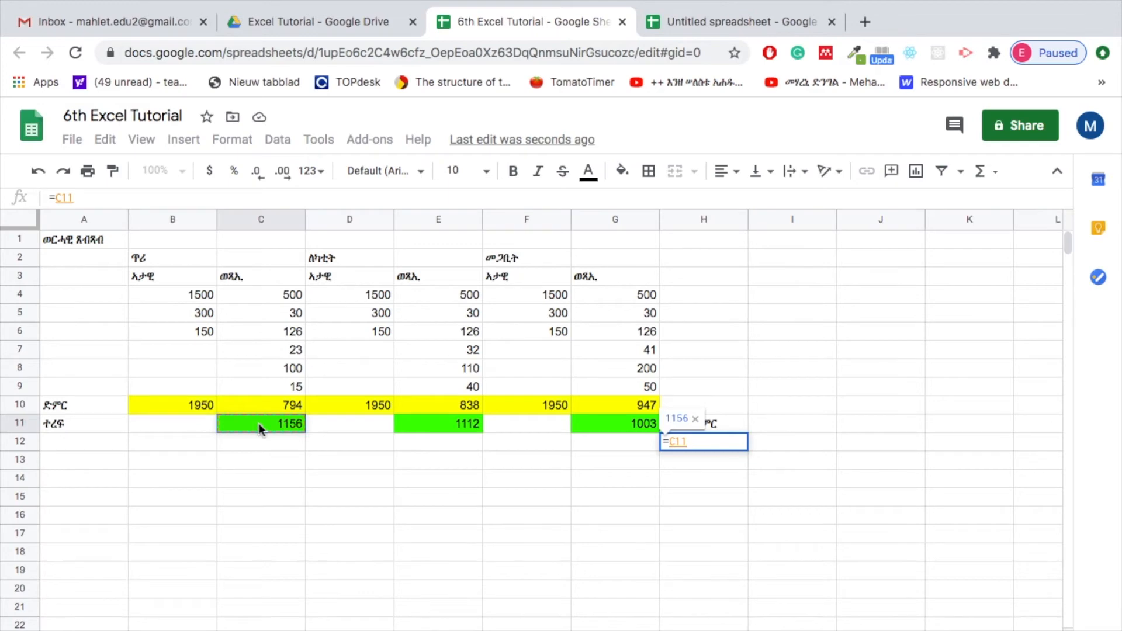
type("+")
left_click(453, 426)
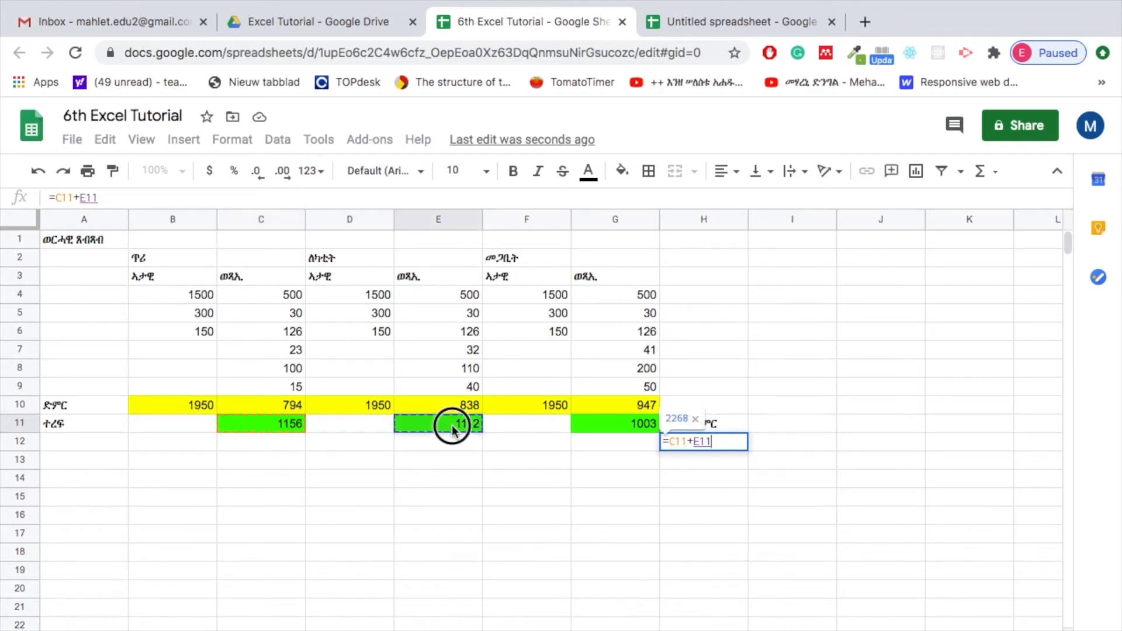
type("_")
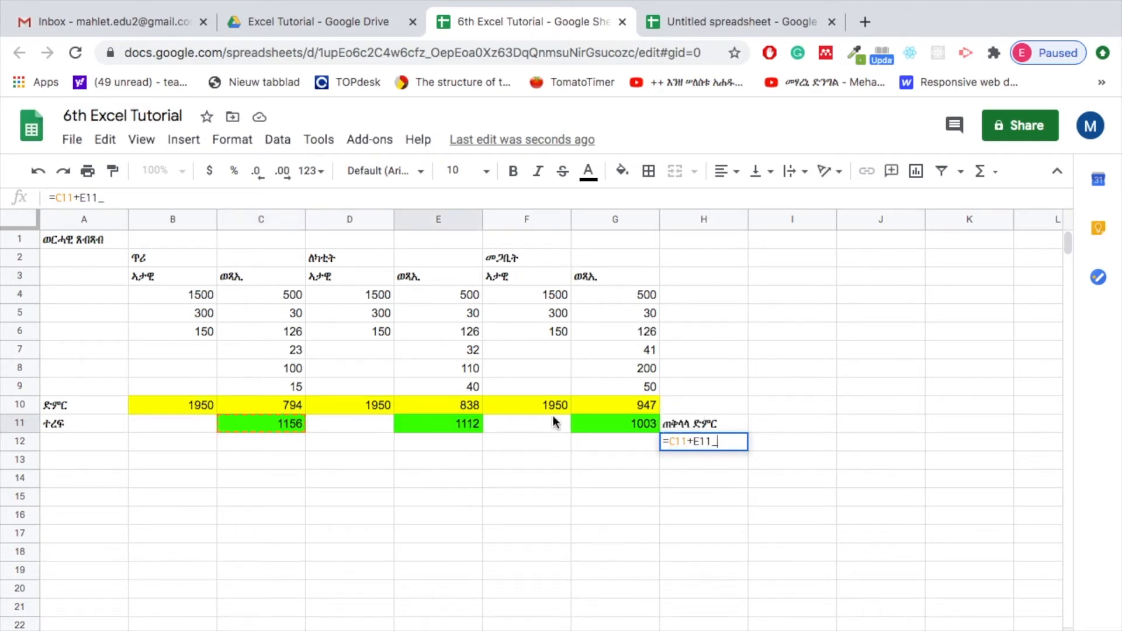
key("BackSpace")
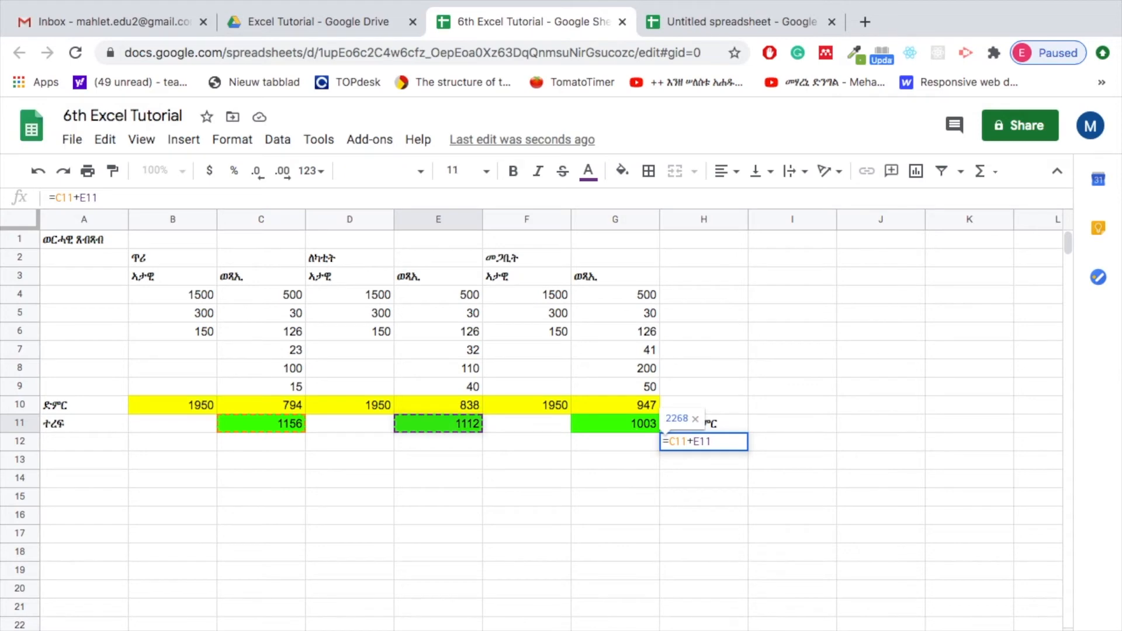
type("+")
left_click(621, 420)
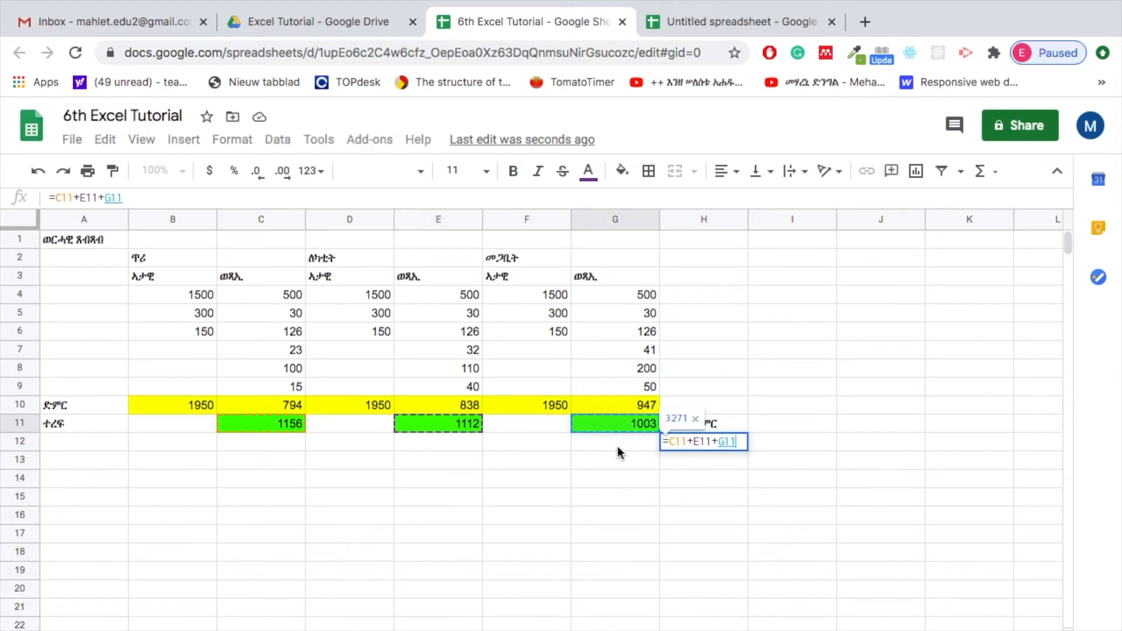
key("Return")
Fill the grand total cell H12 with the same bright green as the remainder cells
left_click(713, 449)
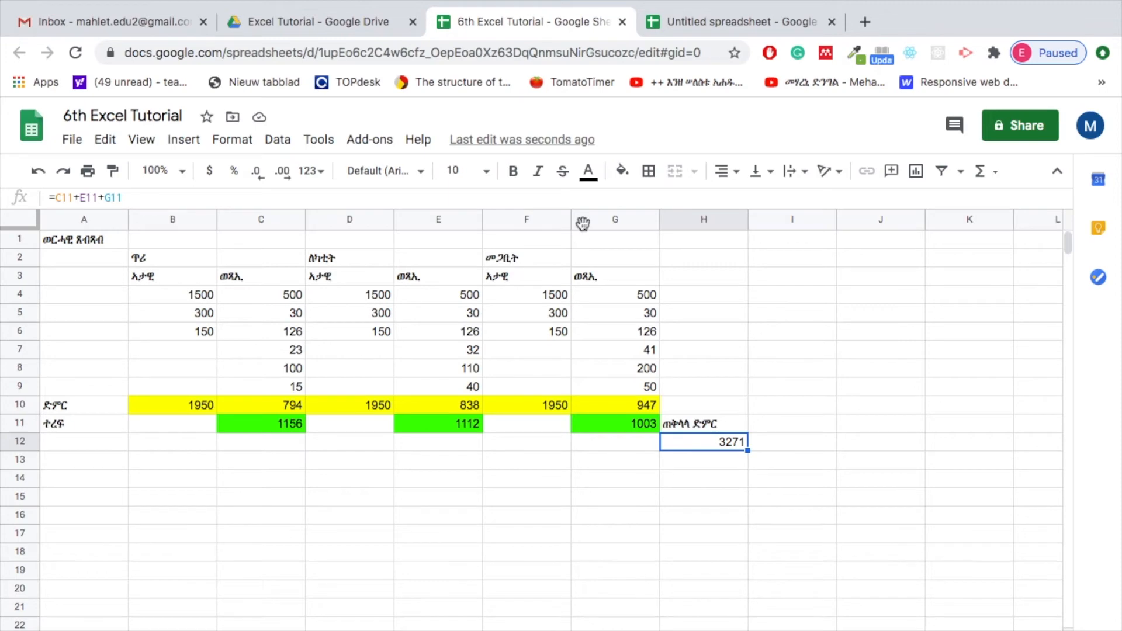
left_click(621, 170)
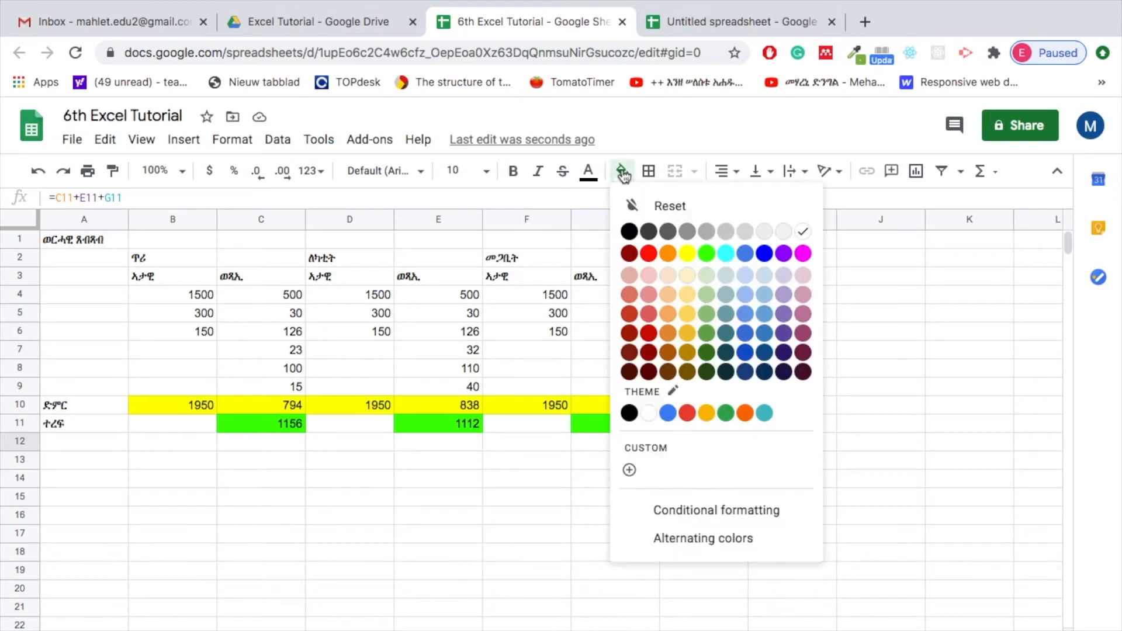
left_click(706, 252)
left_click(707, 495)
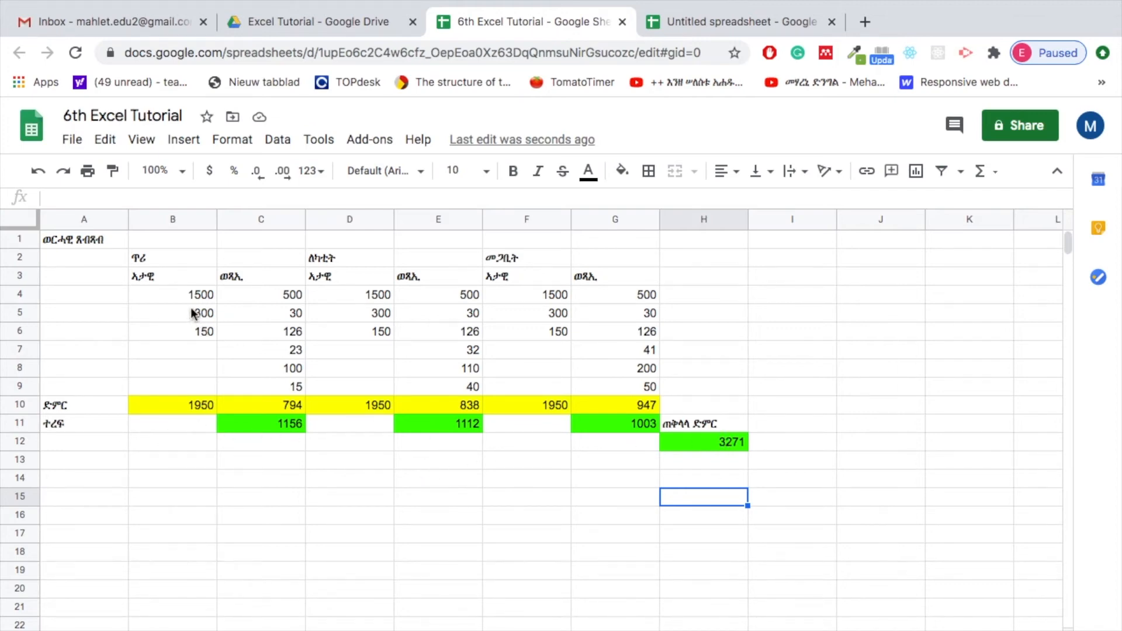
Review the income totals in B10, D10 and F10 and the first month's income and expense entries
left_click_drag(192, 299, 194, 335)
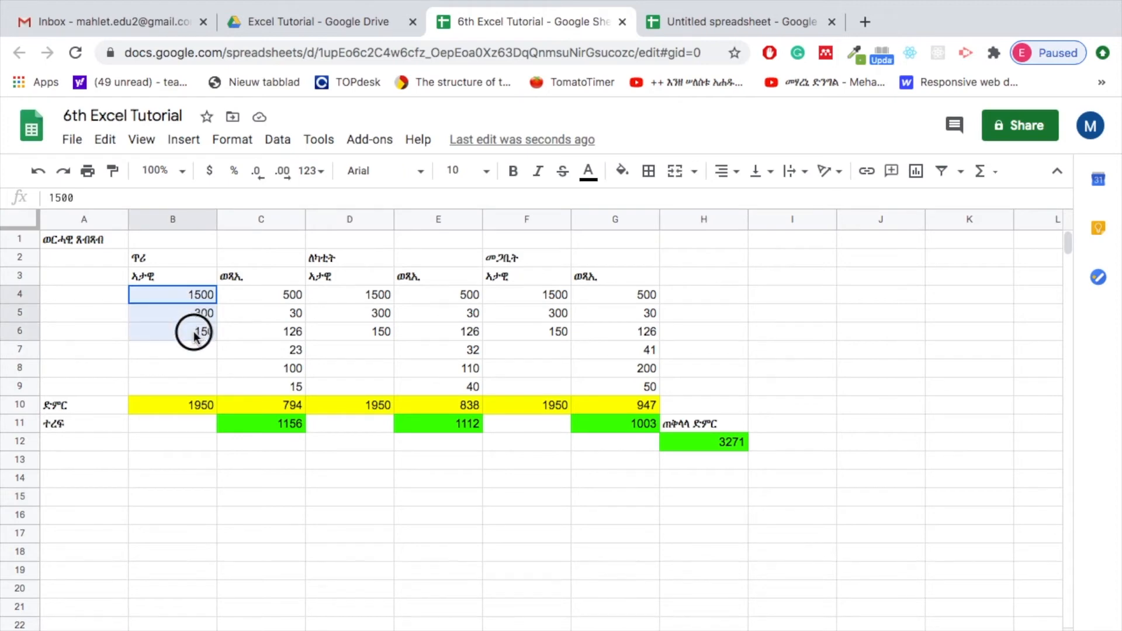
left_click(183, 407)
left_click(361, 414)
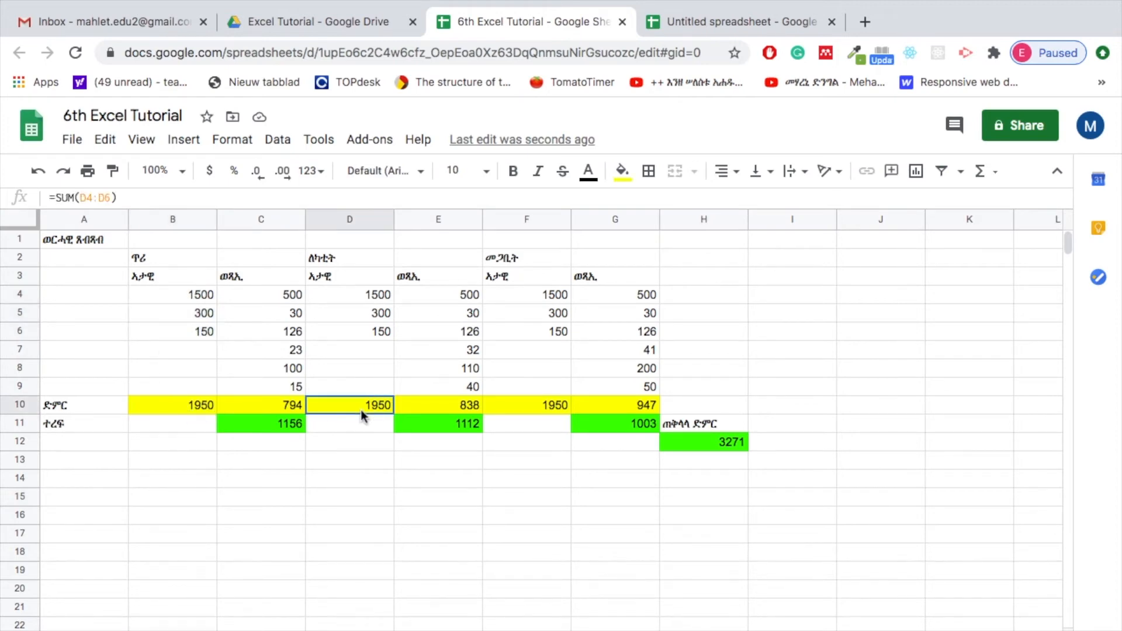
left_click(538, 409)
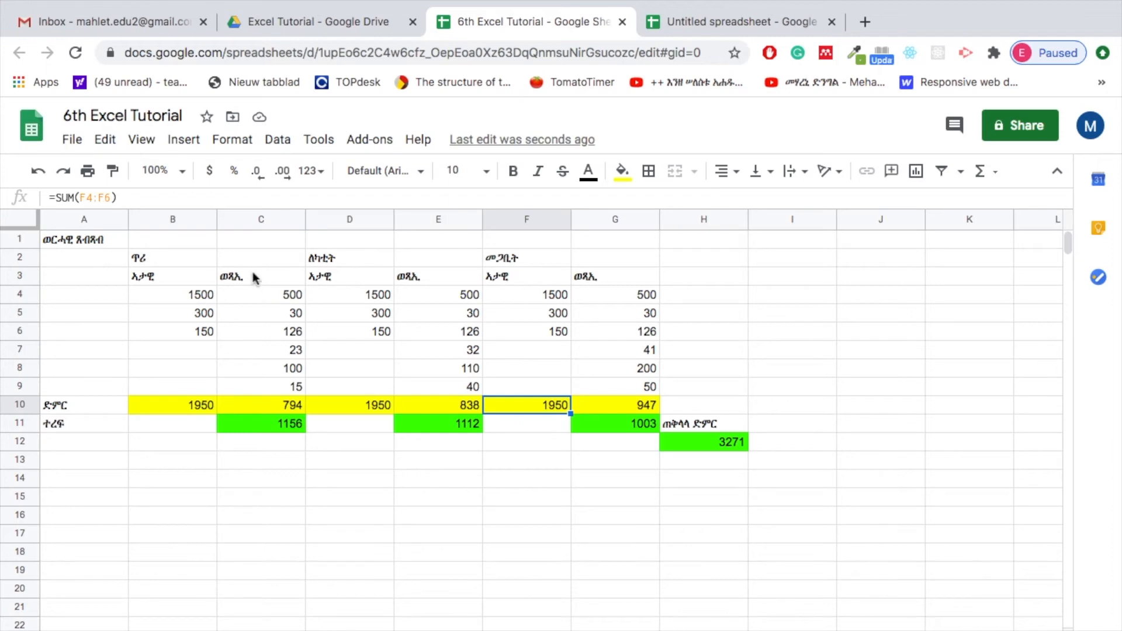
left_click_drag(271, 296, 275, 325)
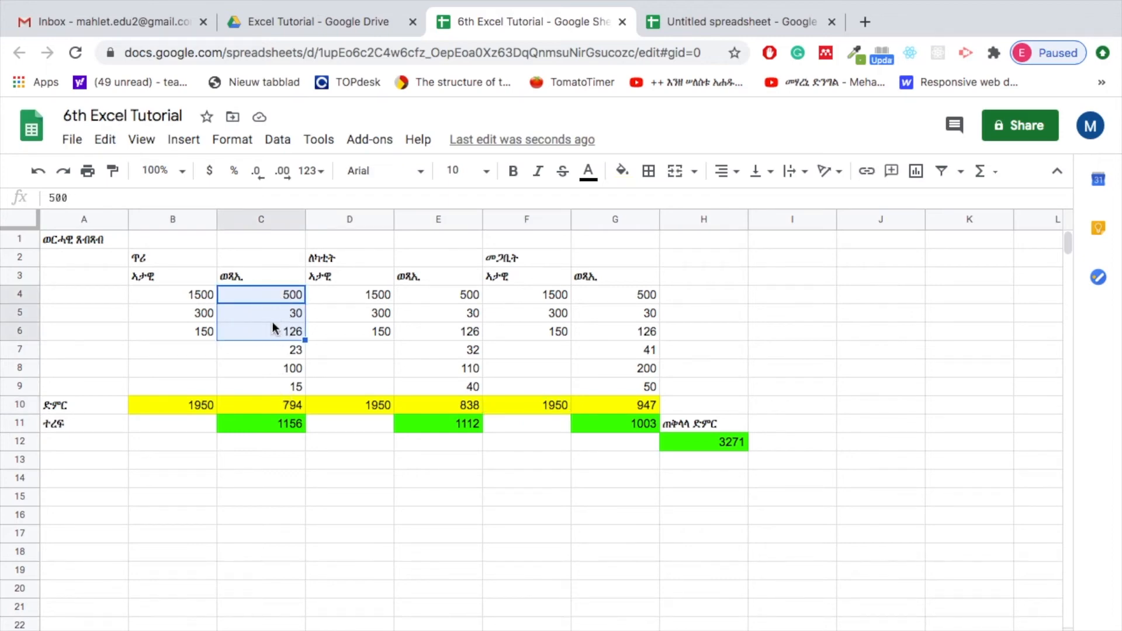
left_click(268, 292)
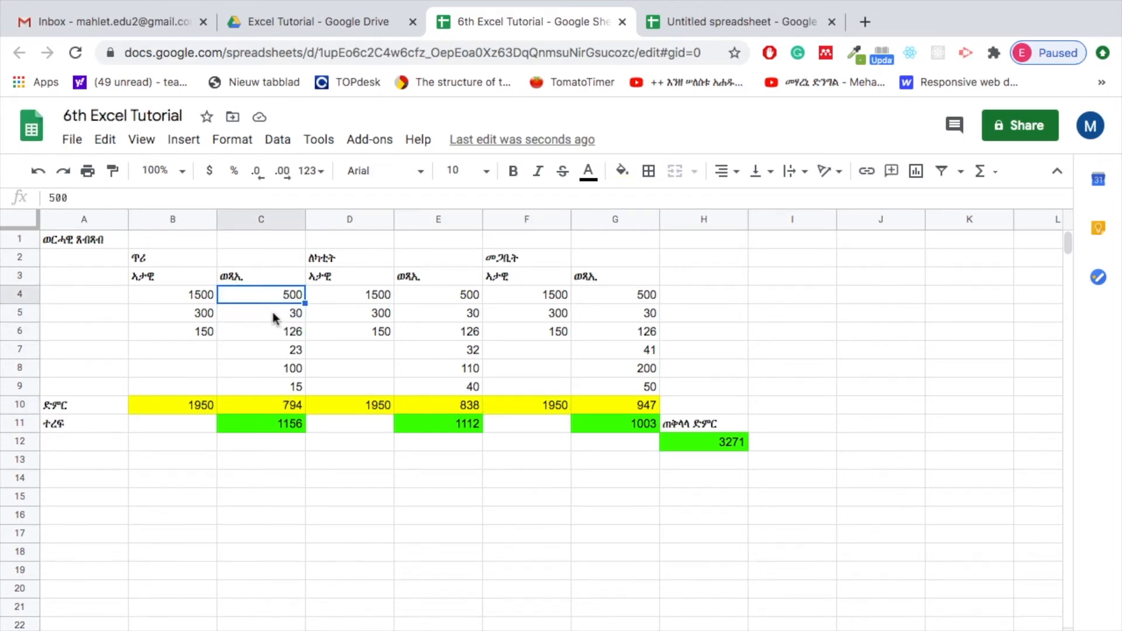
left_click(275, 319)
left_click(267, 337)
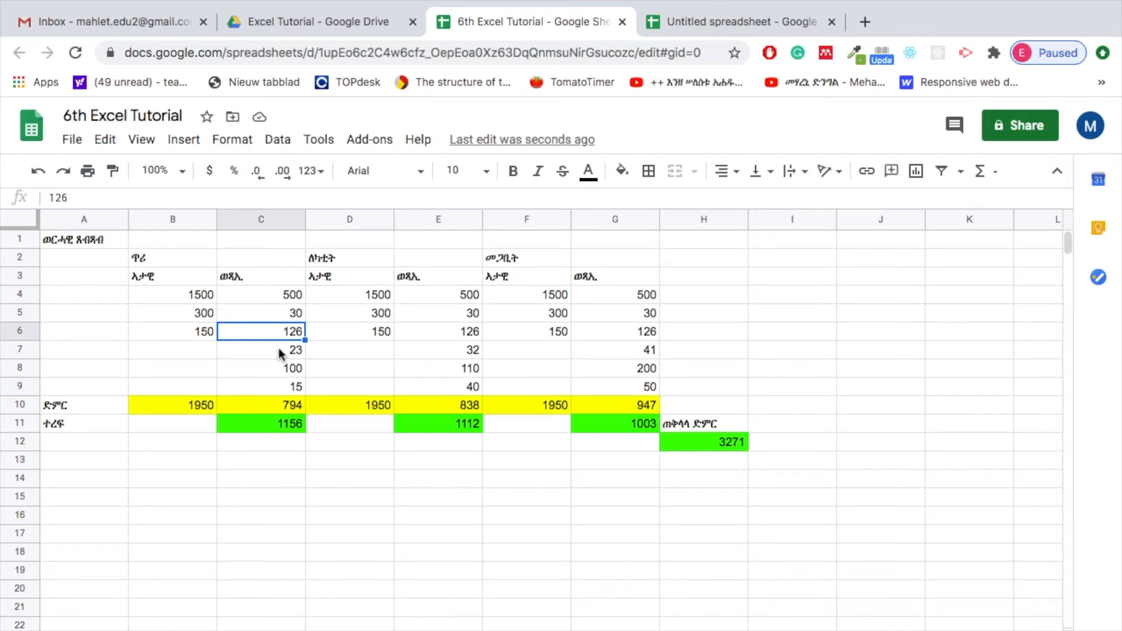
left_click(280, 353)
left_click(273, 368)
left_click(277, 386)
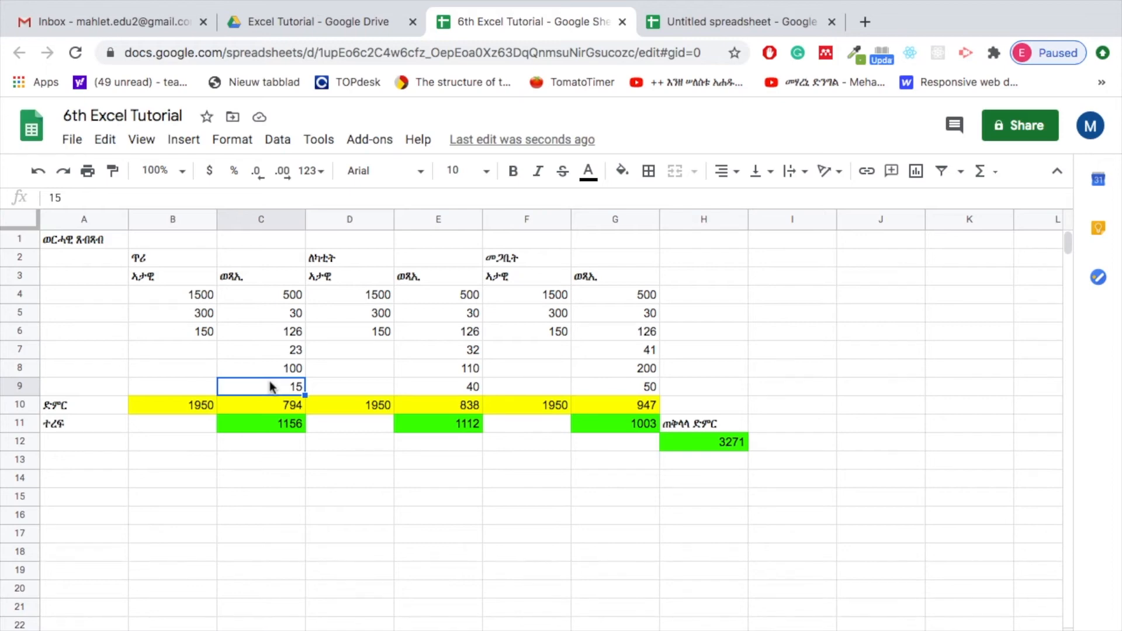
left_click(276, 334)
left_click(278, 349)
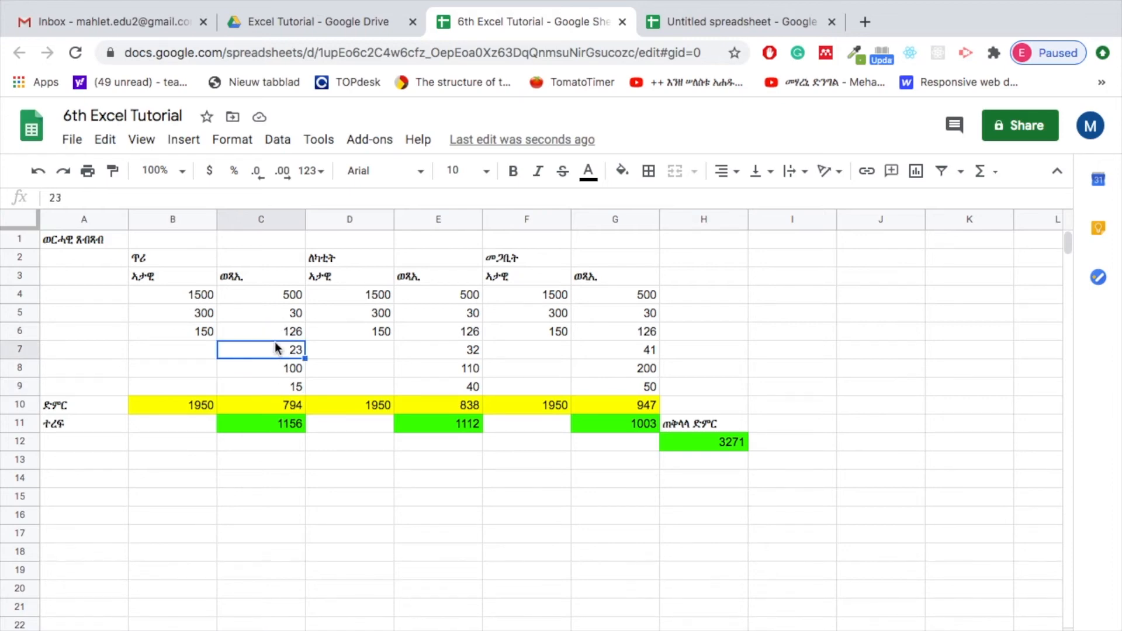
left_click(264, 279)
left_click(267, 300)
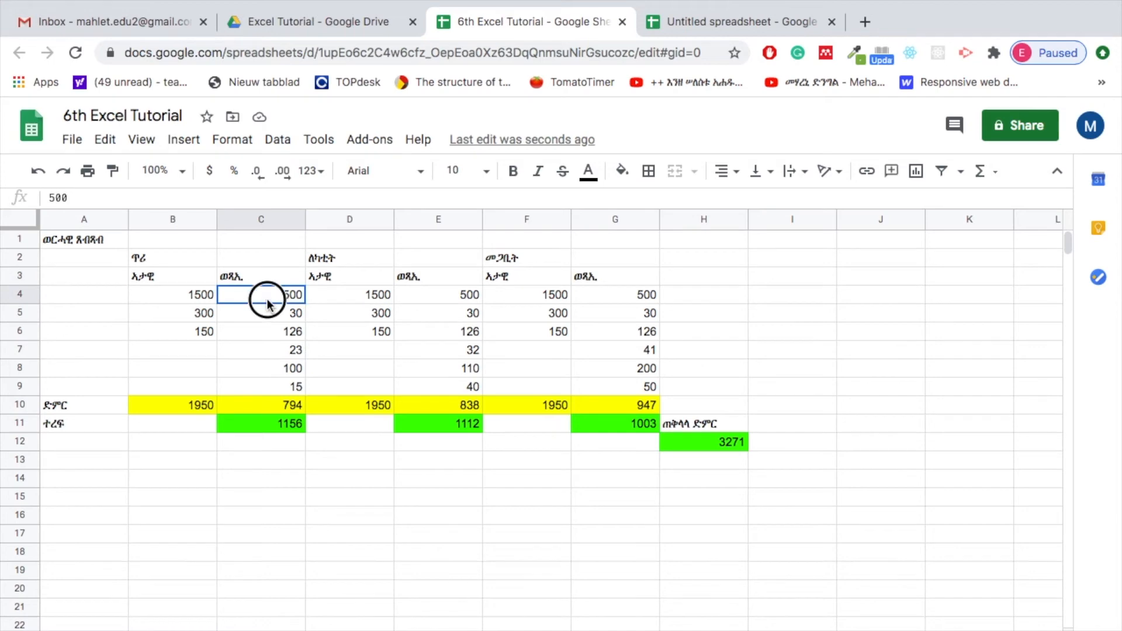
left_click_drag(267, 300, 270, 387)
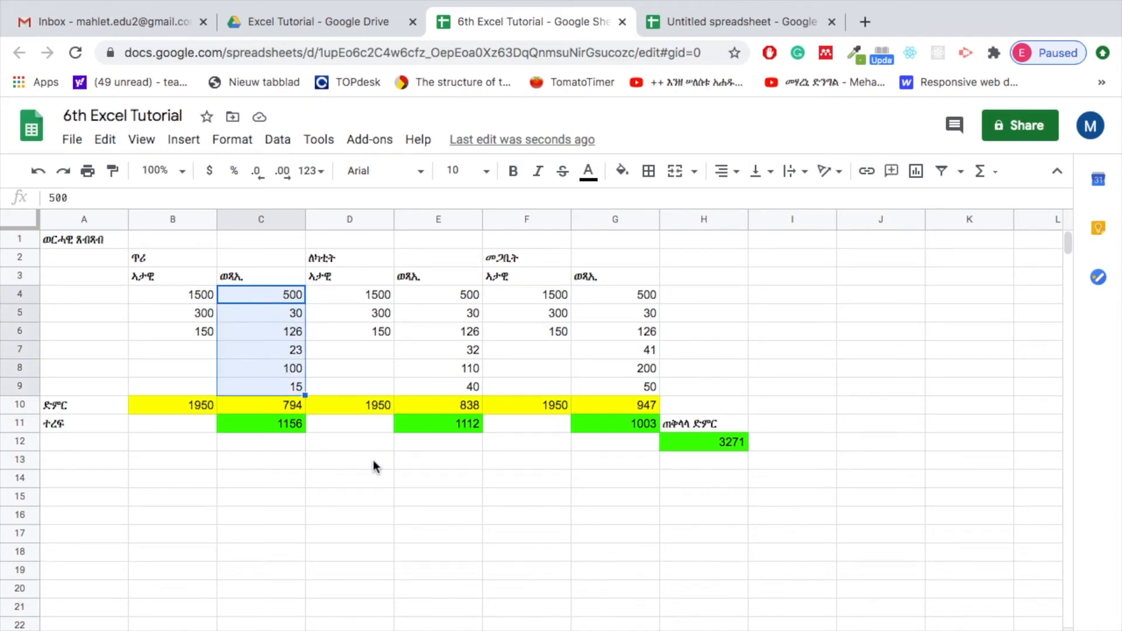
left_click(372, 460)
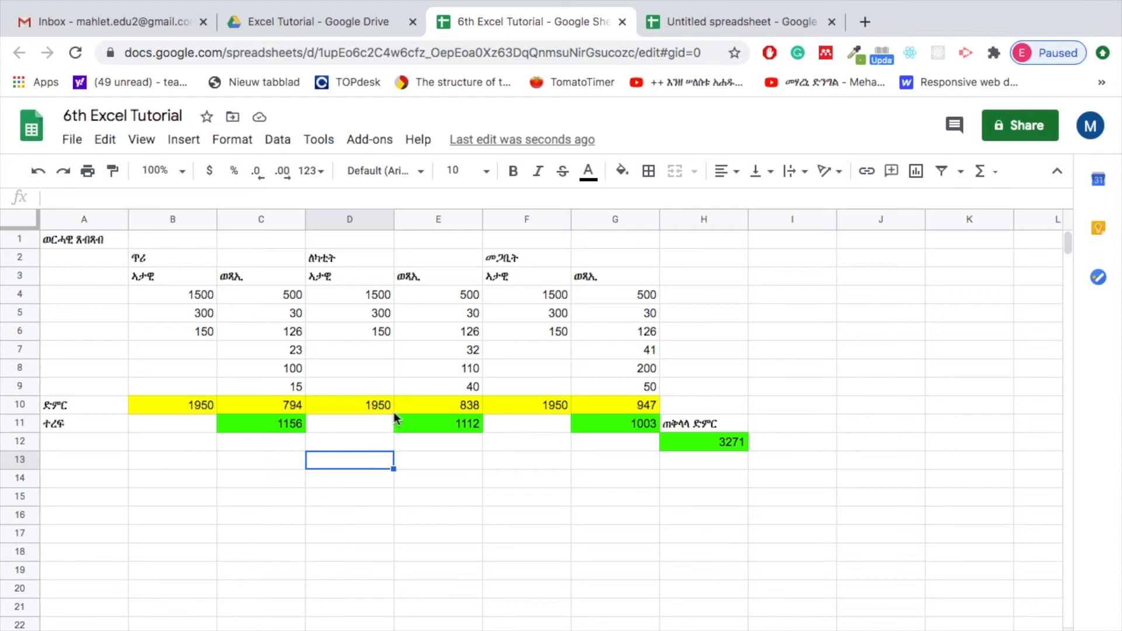
Merge all of cells B2:C2 so the first month's heading ጥሪ spans its income and expense columns
left_click(162, 257)
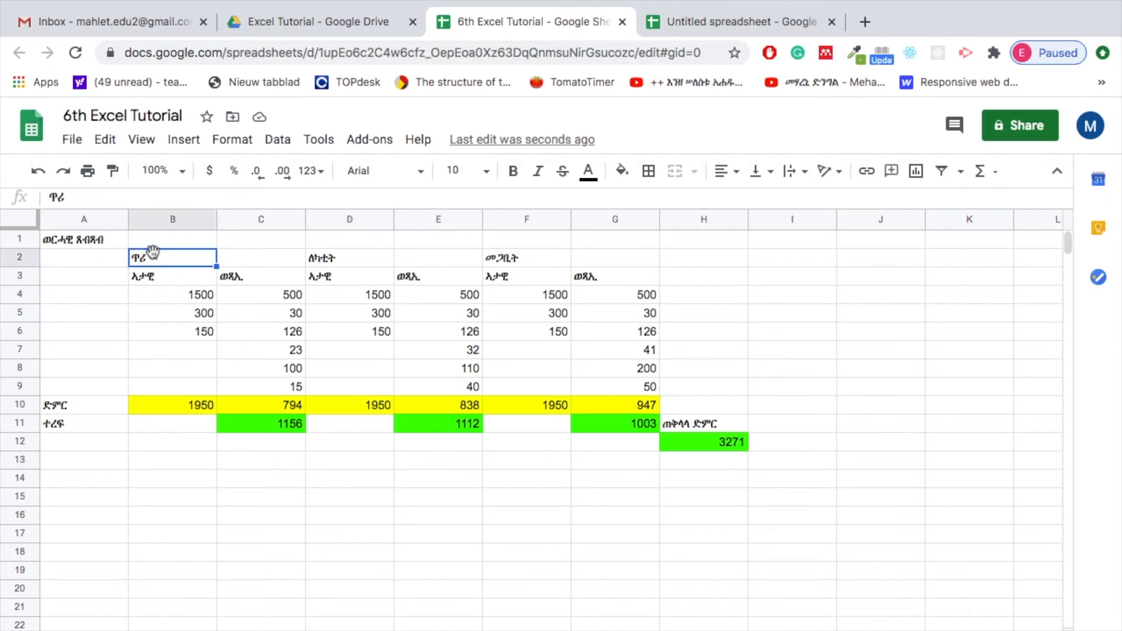
left_click_drag(162, 257, 274, 369)
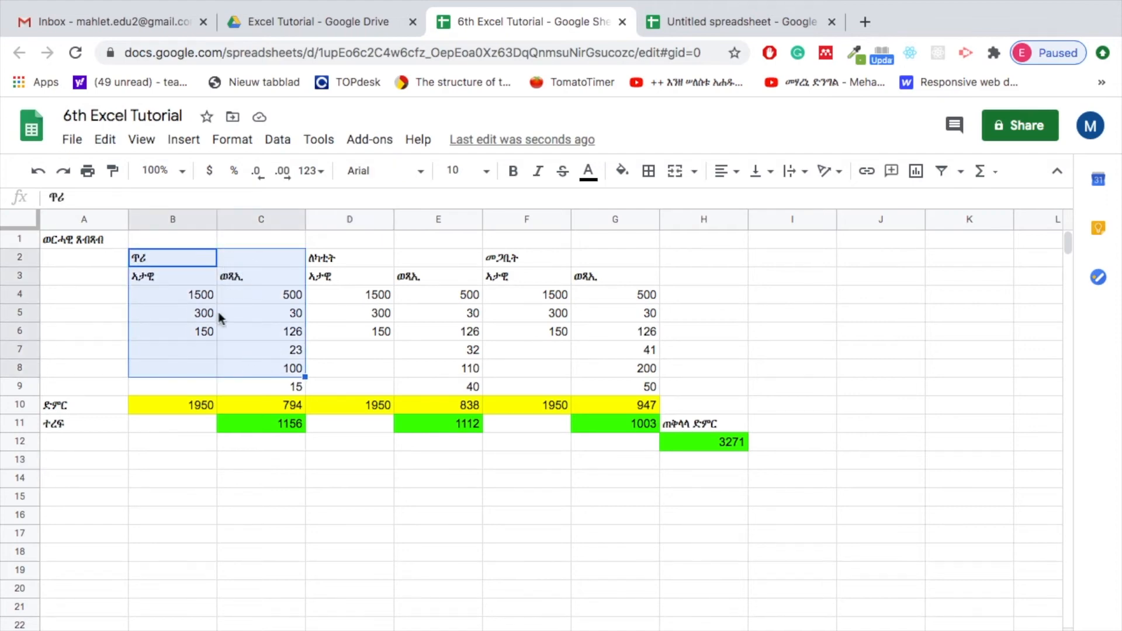
left_click(187, 259)
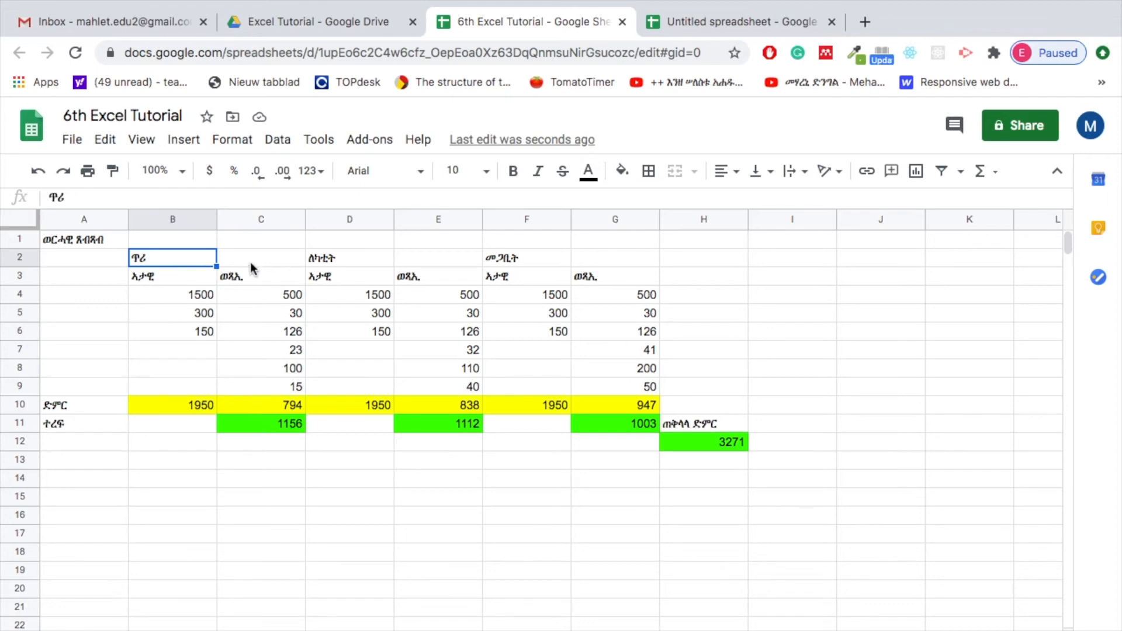
left_click_drag(177, 257, 242, 268)
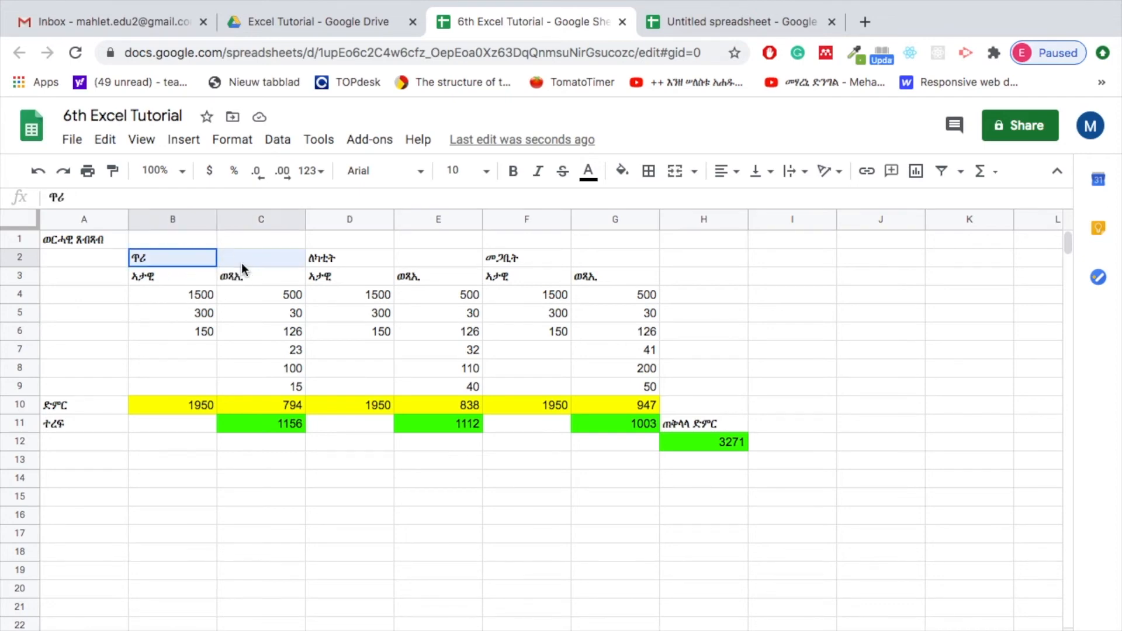
left_click(236, 140)
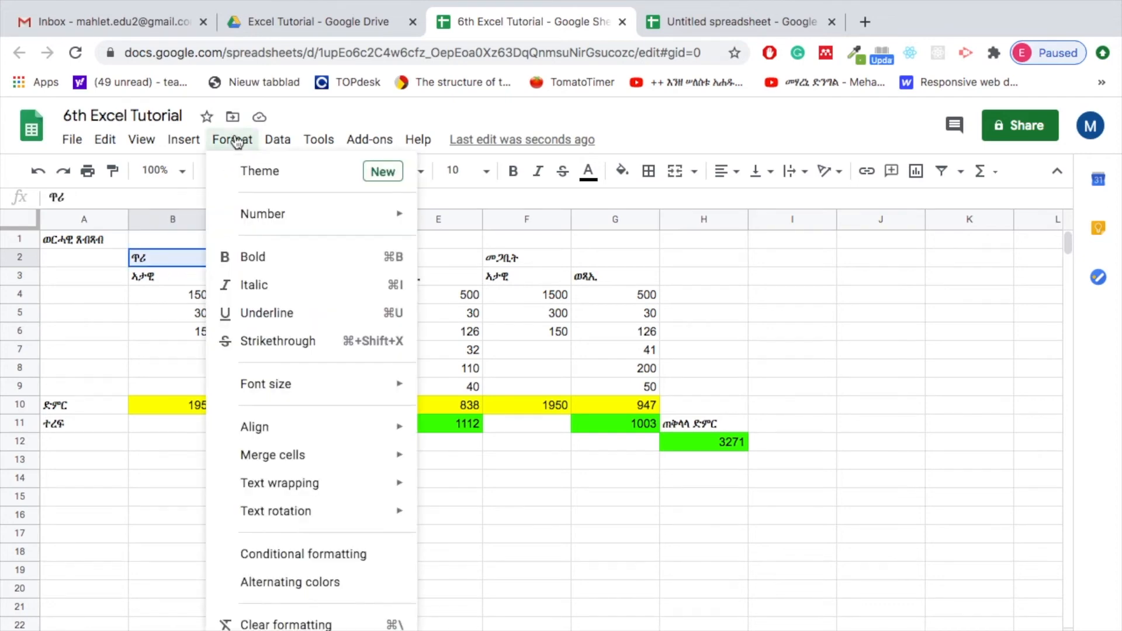
mouse_move(289, 456)
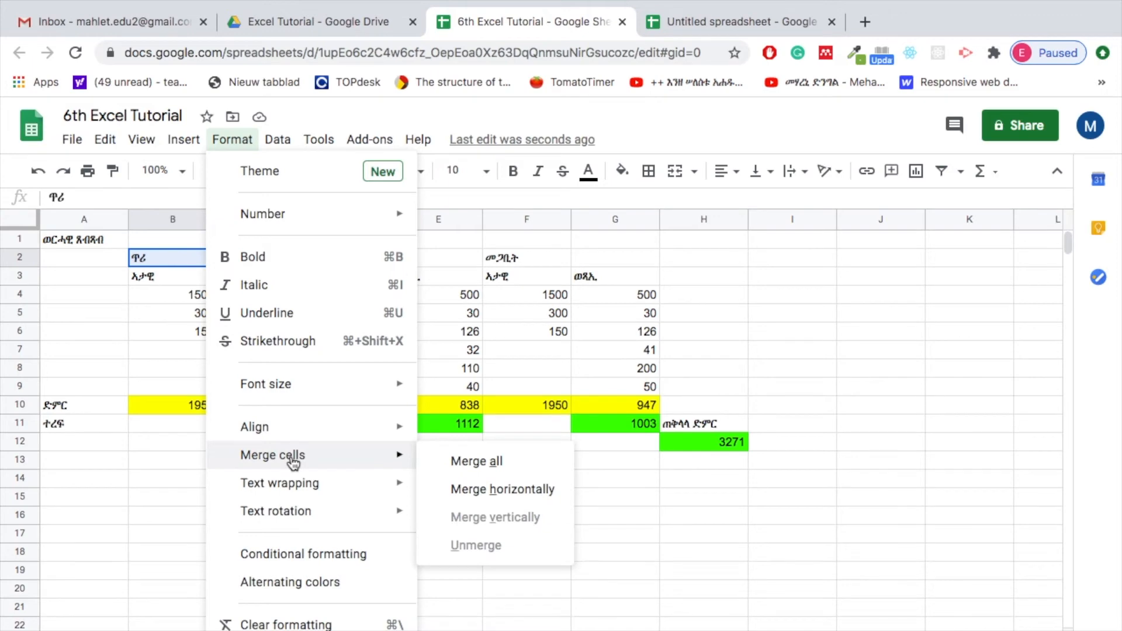
left_click(476, 461)
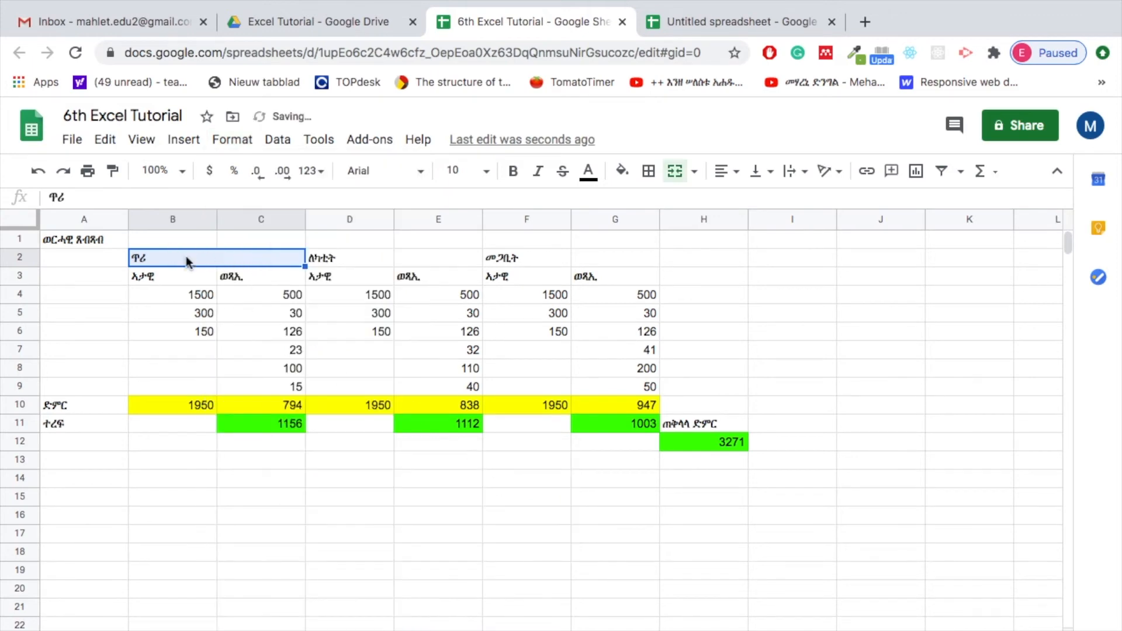
left_click(244, 334)
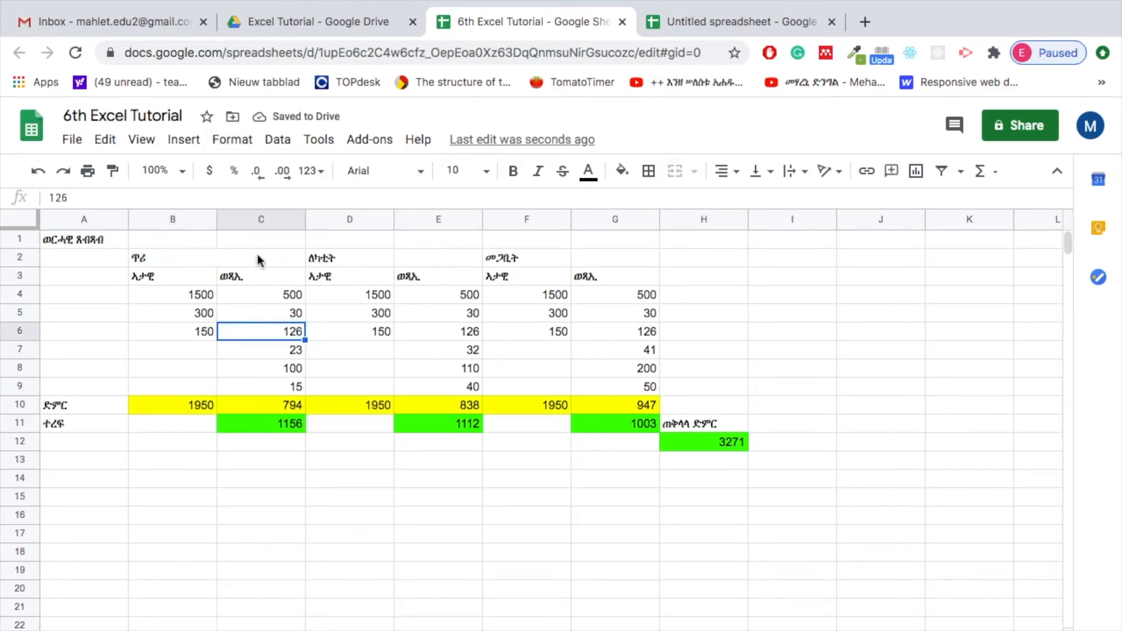
Centre the first month's heading horizontally in the merged cell B2:C2
left_click(198, 255)
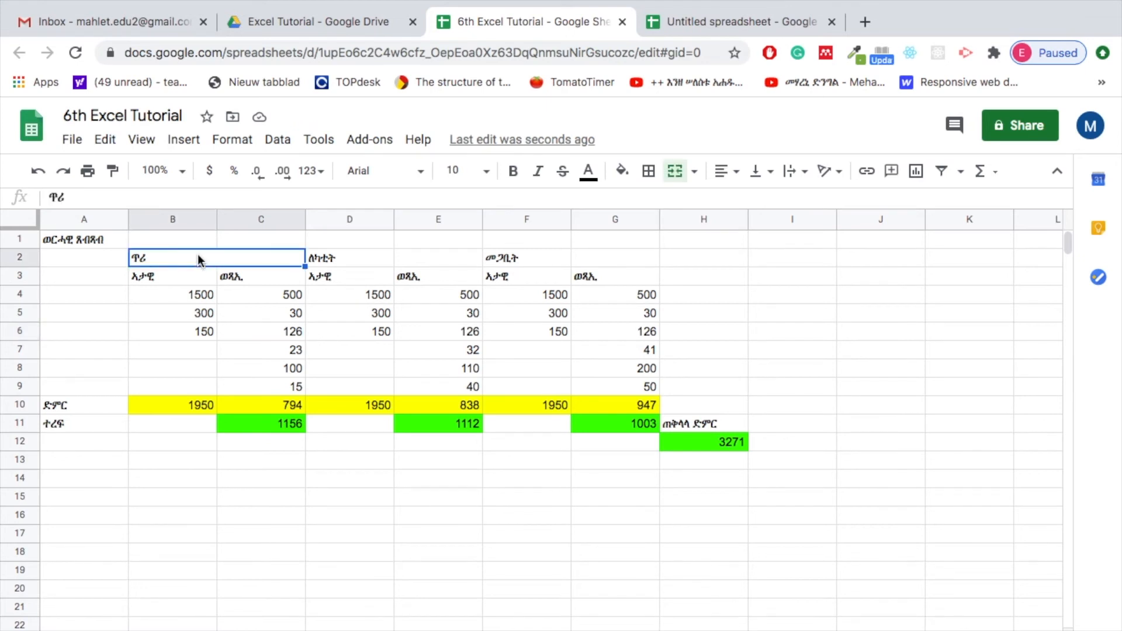
left_click(737, 172)
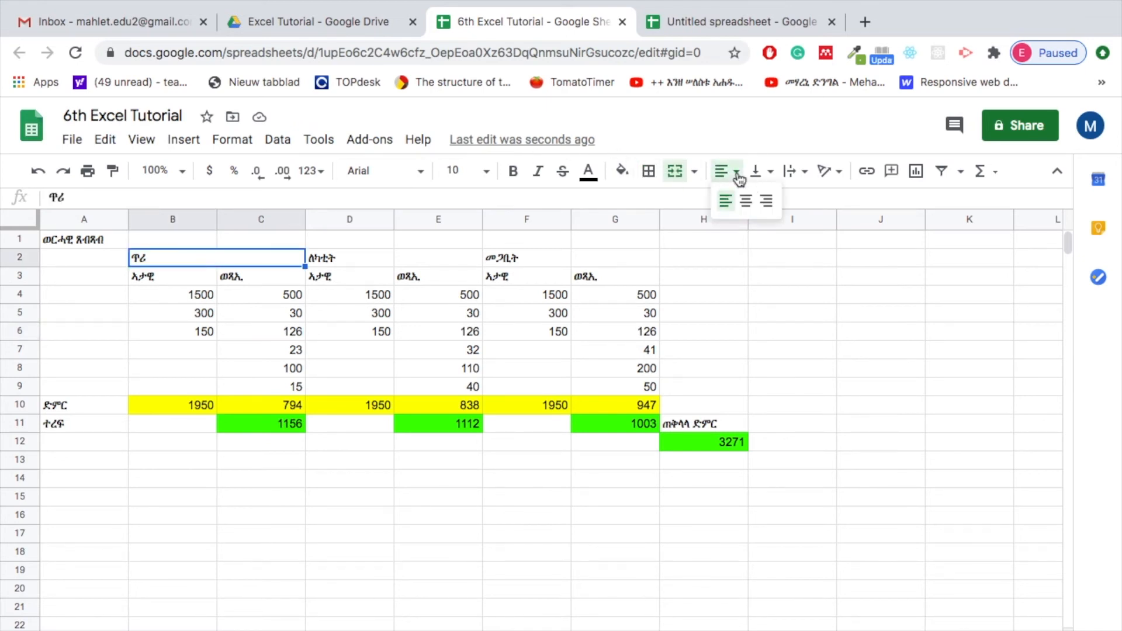
left_click(747, 203)
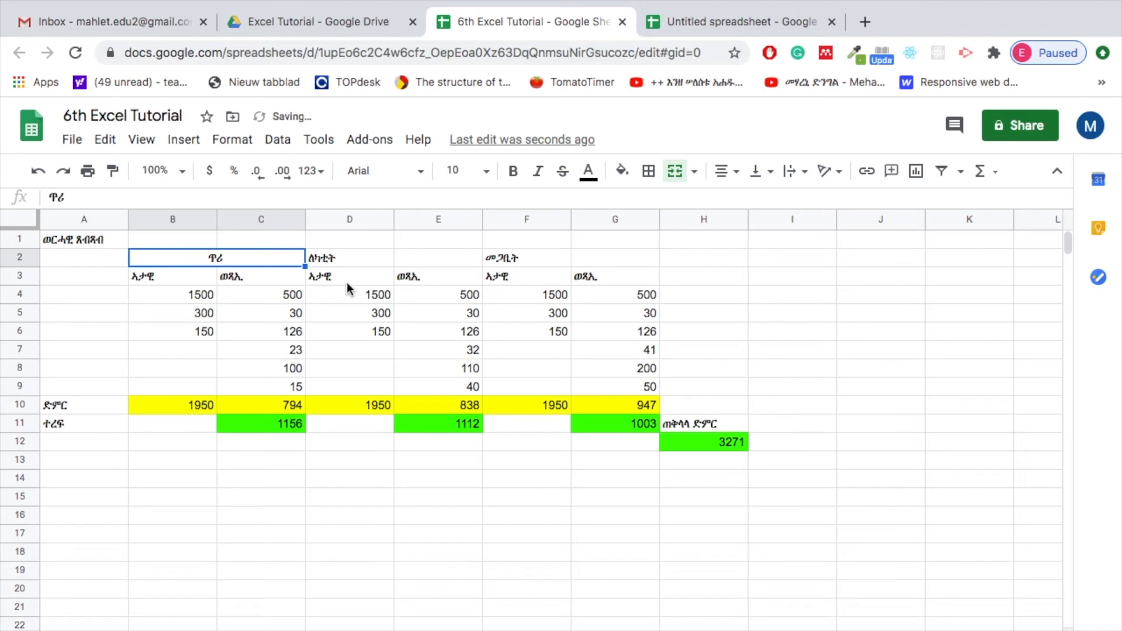
Merge all of cells D2:E2 for the second month's heading ለካቲት and centre its text horizontally
left_click(363, 261)
left_click_drag(363, 261, 425, 262)
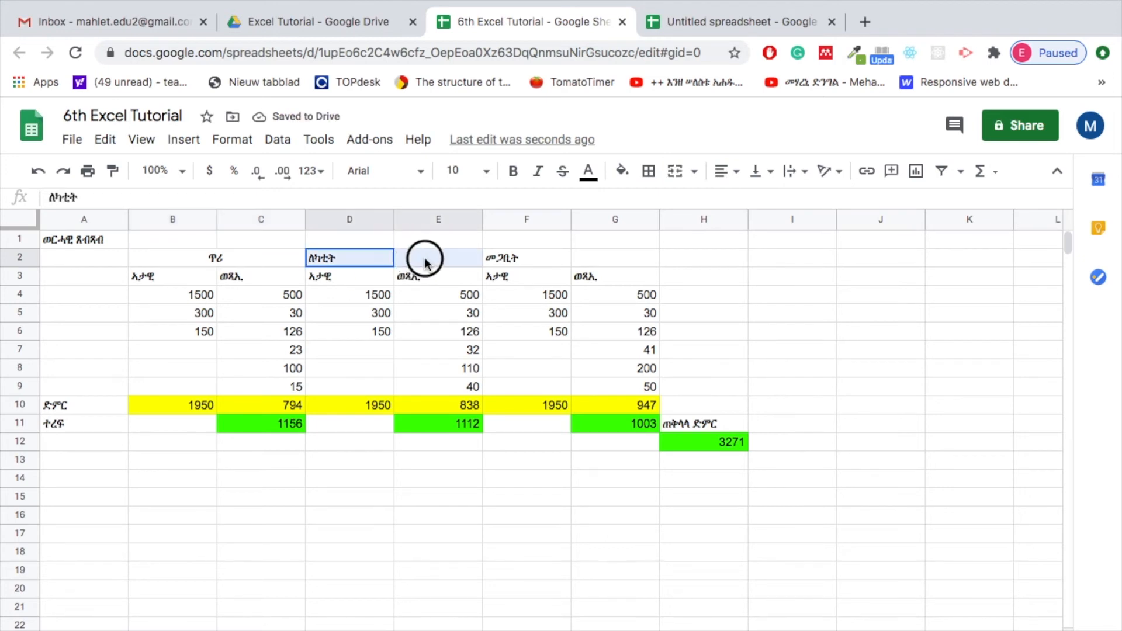
left_click(232, 139)
mouse_move(395, 454)
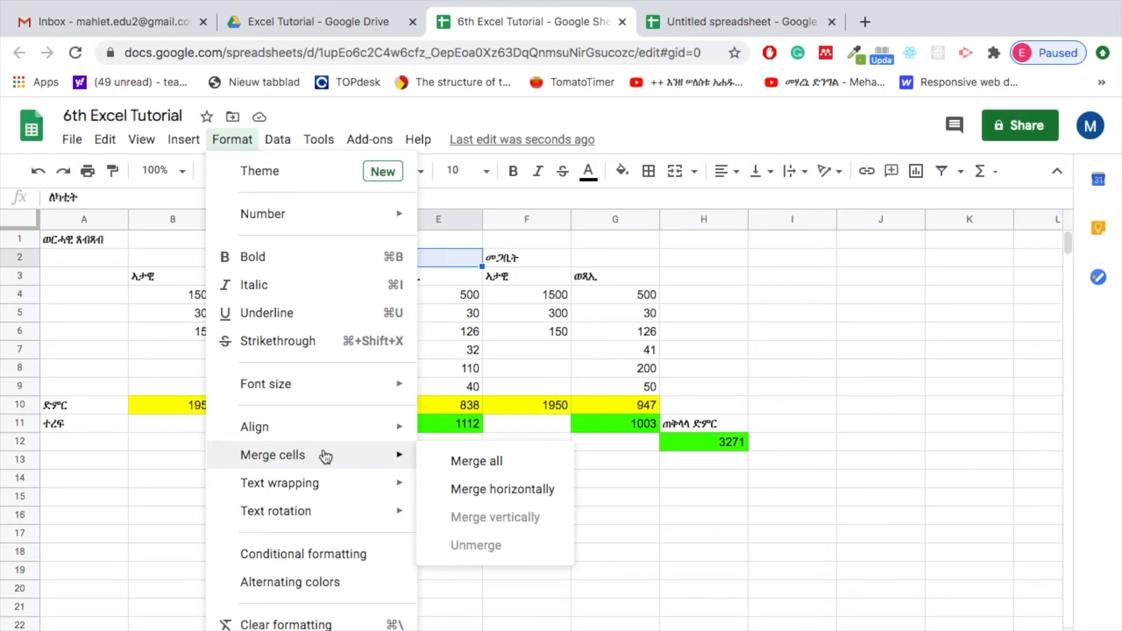
left_click(459, 459)
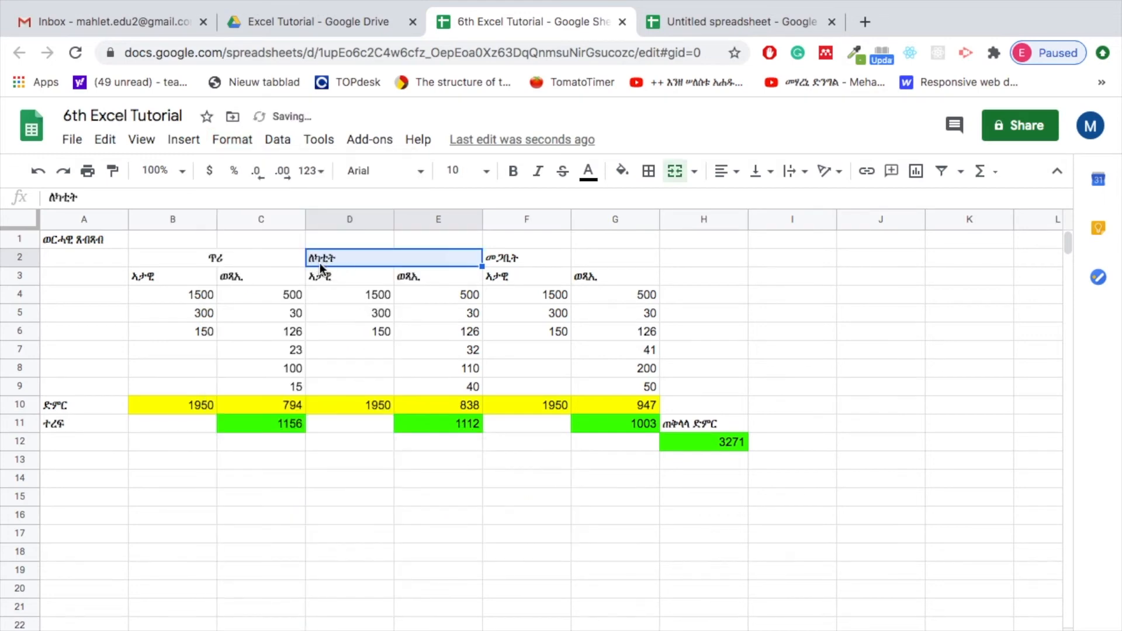
left_click(733, 172)
left_click(745, 199)
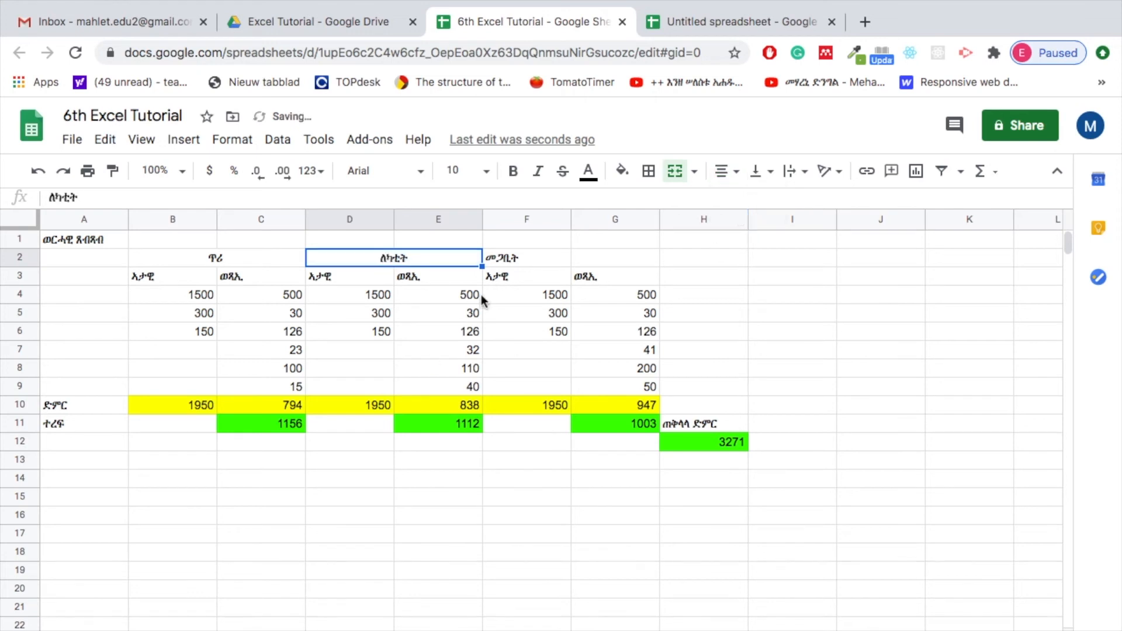
Merge all of cells F2:G2 for the third month's heading መጋቢት and centre its text horizontally
left_click_drag(507, 260, 601, 256)
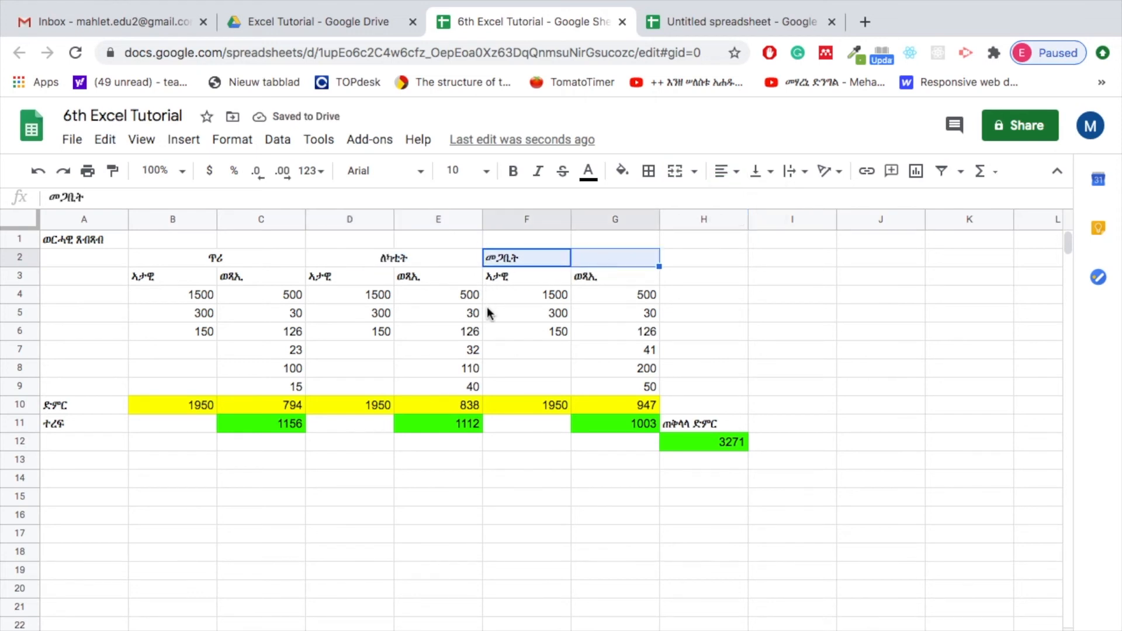
left_click(241, 143)
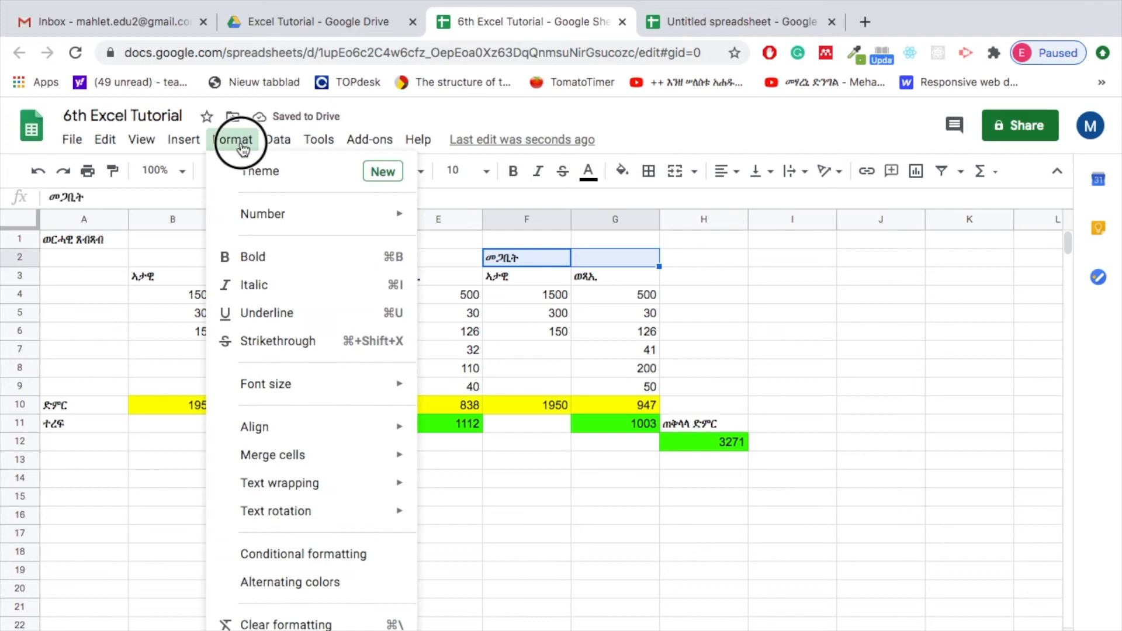
mouse_move(292, 455)
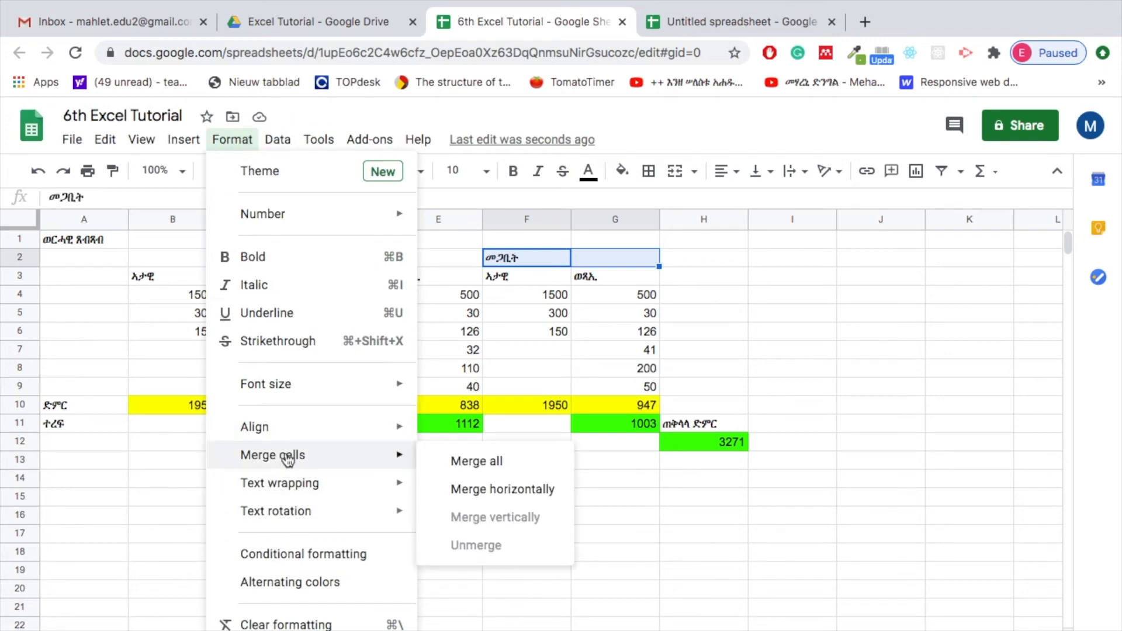
left_click(502, 463)
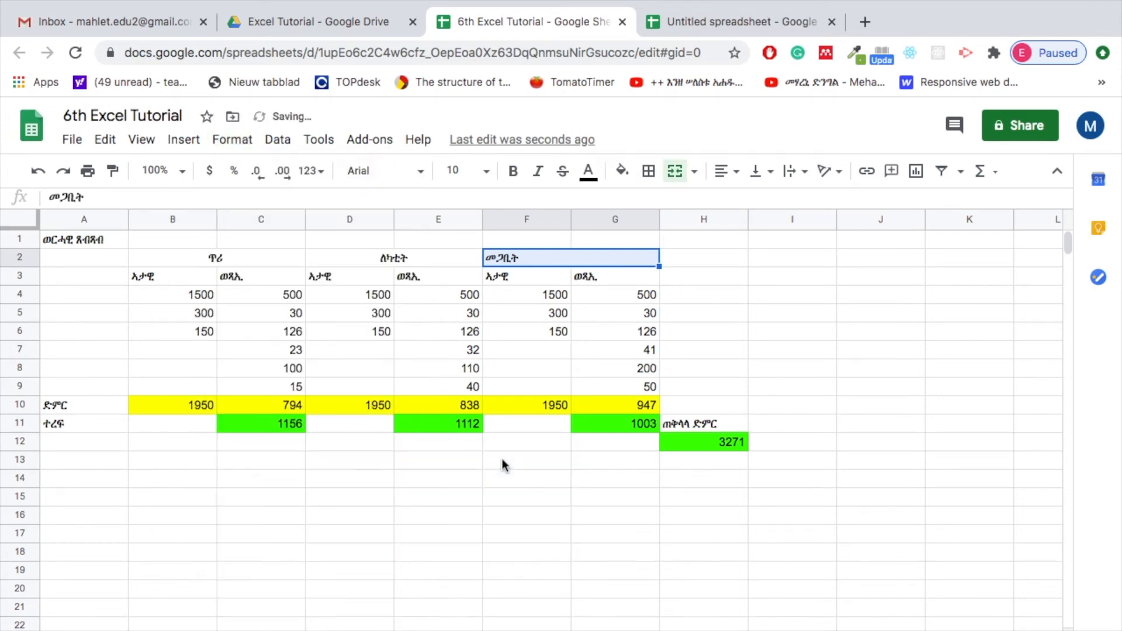
left_click(724, 172)
left_click(746, 202)
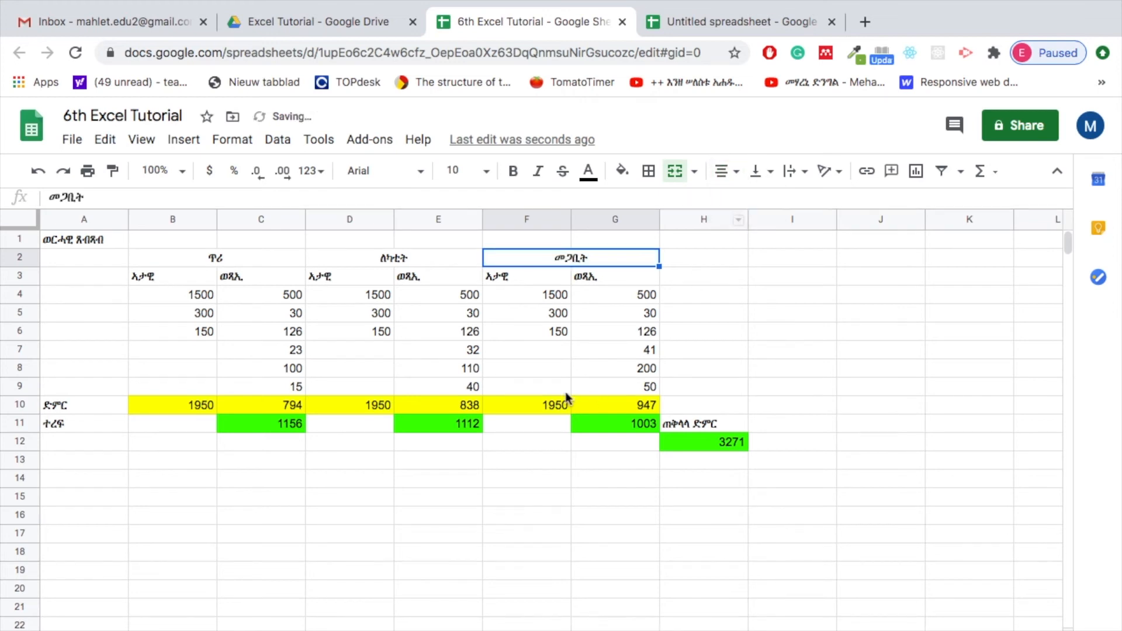
Centre the contents of the budget table range A3:H12 horizontally
left_click(447, 349)
left_click(224, 317)
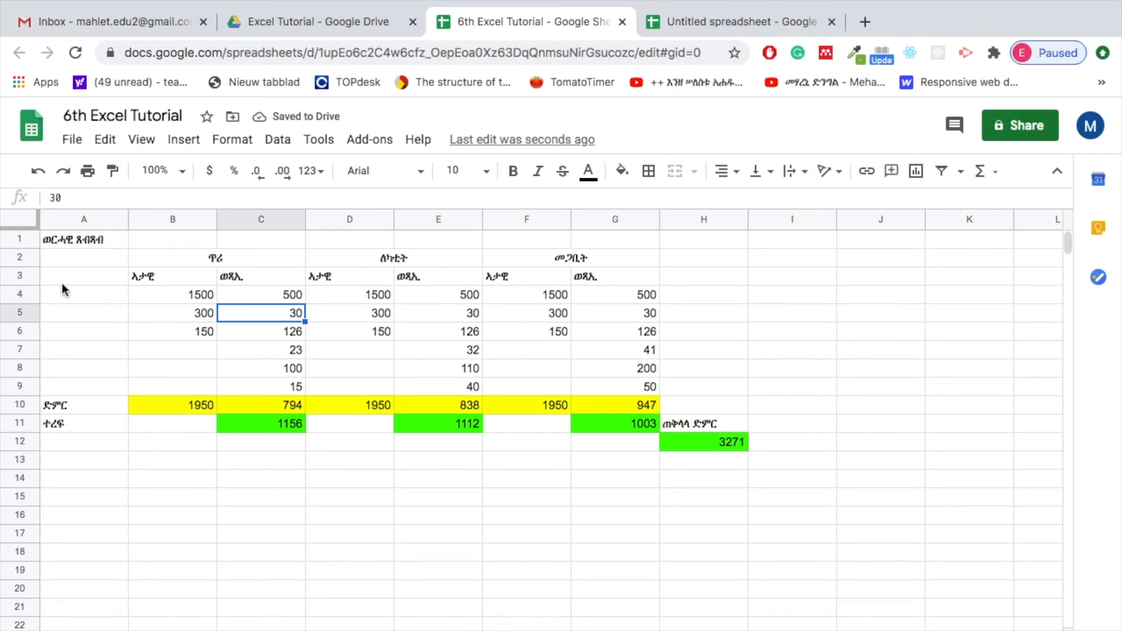
mouse_move(58, 282)
left_mouse_down()
mouse_move(634, 381)
mouse_move(769, 451)
mouse_move(735, 453)
left_mouse_up()
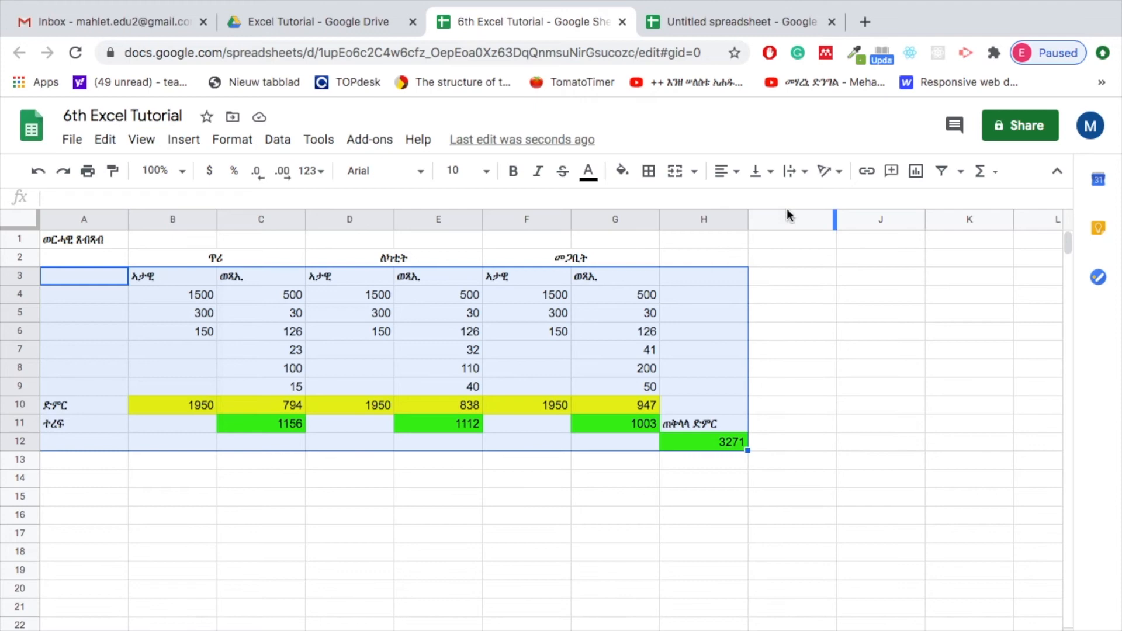
left_click(741, 174)
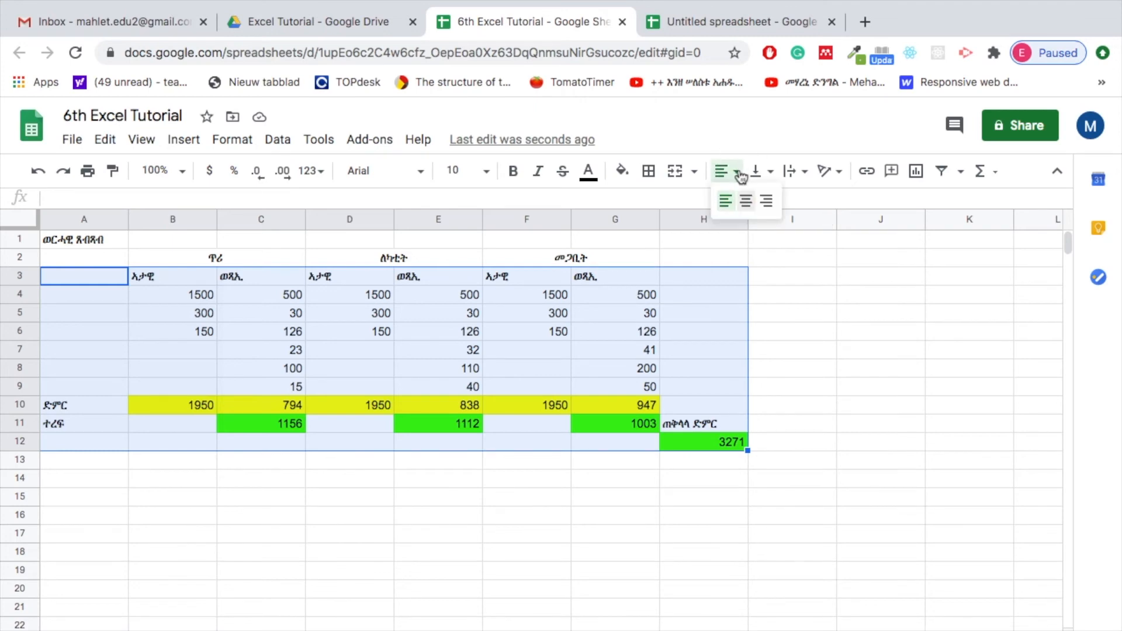
left_click(747, 202)
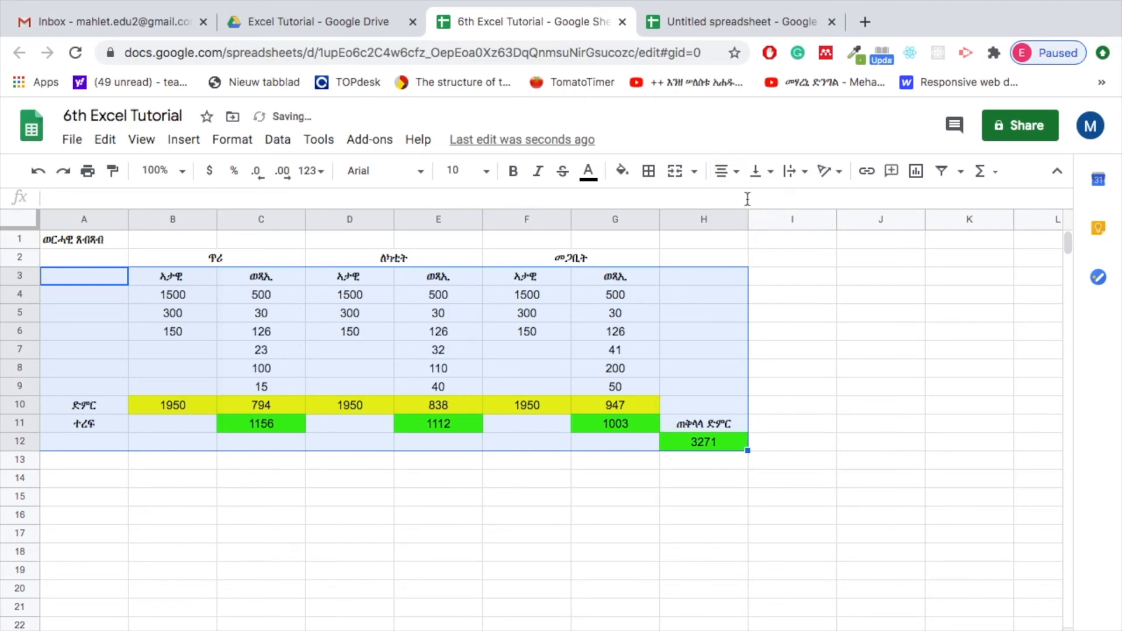
Try left alignment on the range A3:H12, and restore its centre alignment
left_click(729, 171)
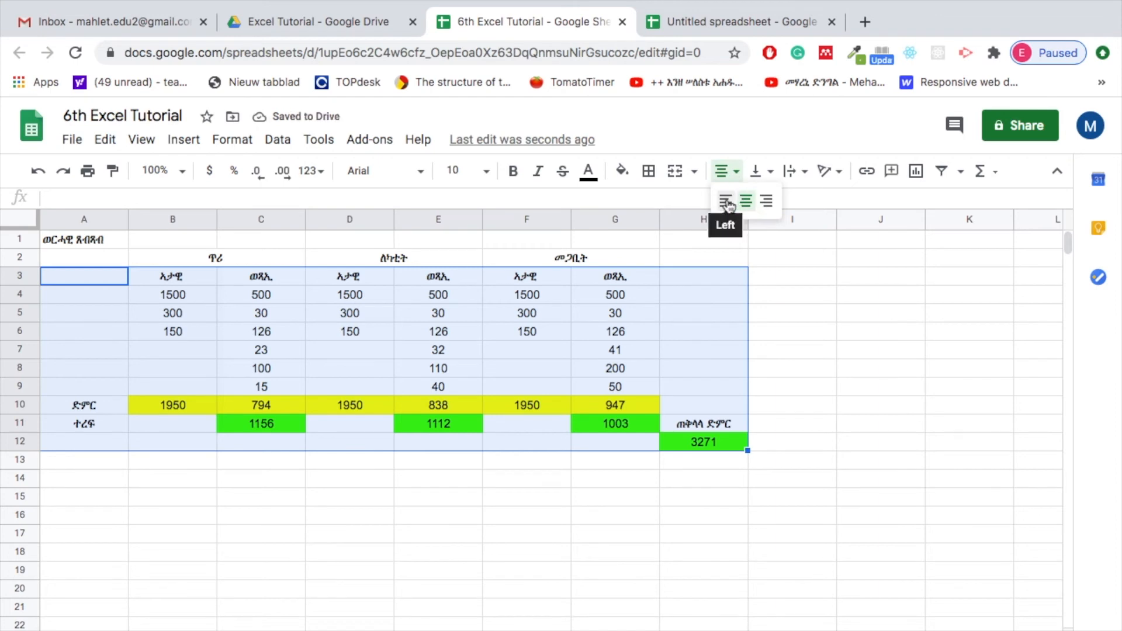
left_click(726, 201)
left_click(729, 171)
left_click(747, 202)
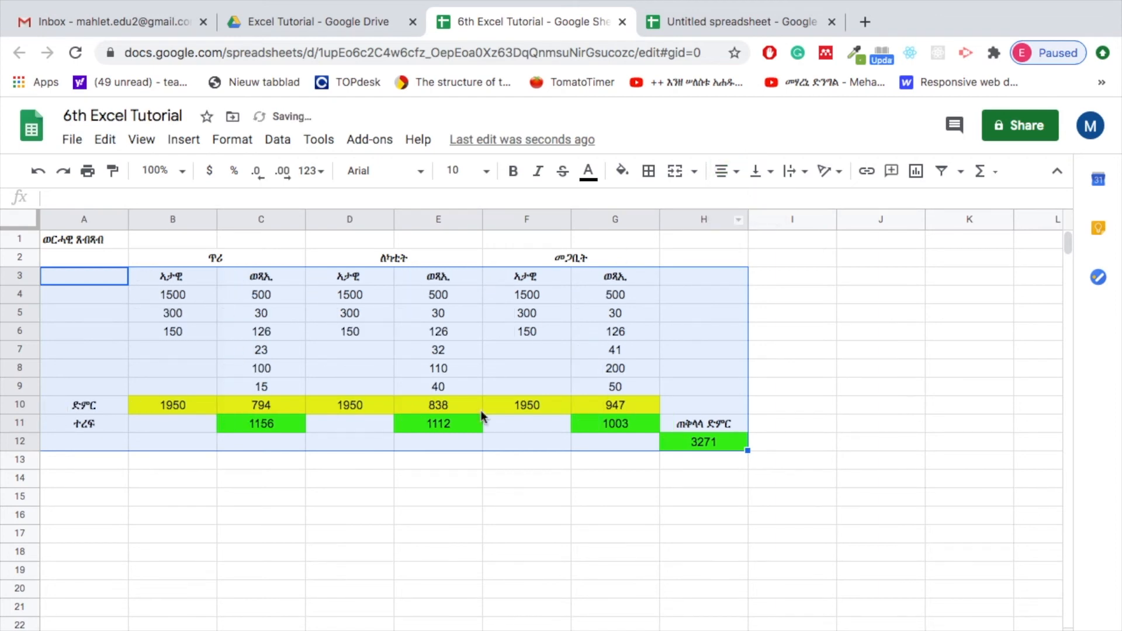
left_click(446, 498)
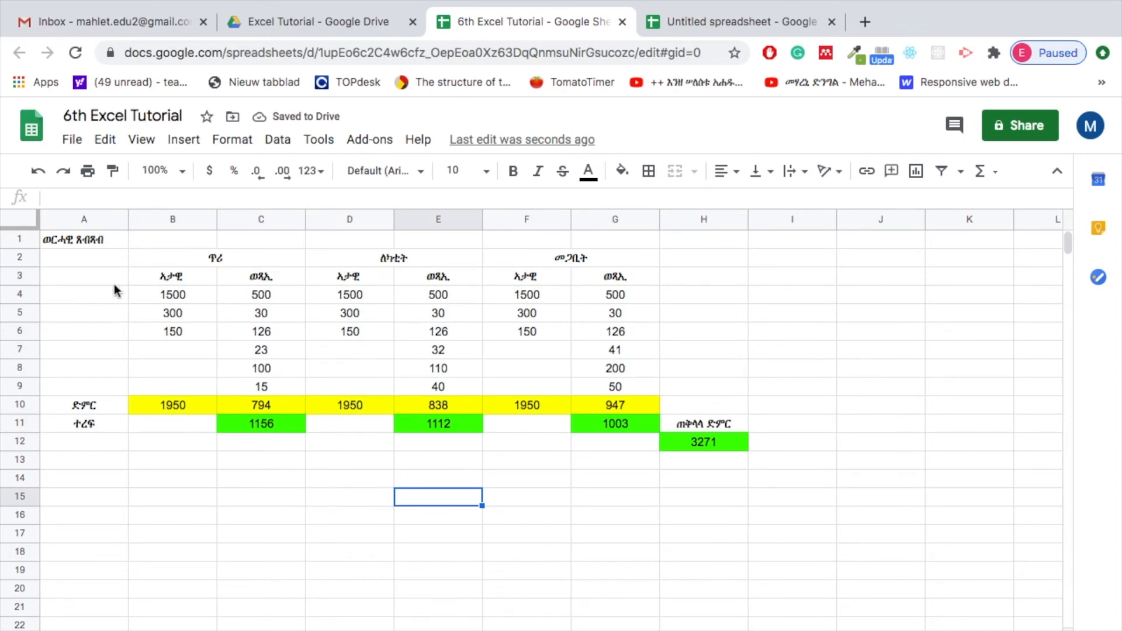
left_click_drag(70, 260, 570, 285)
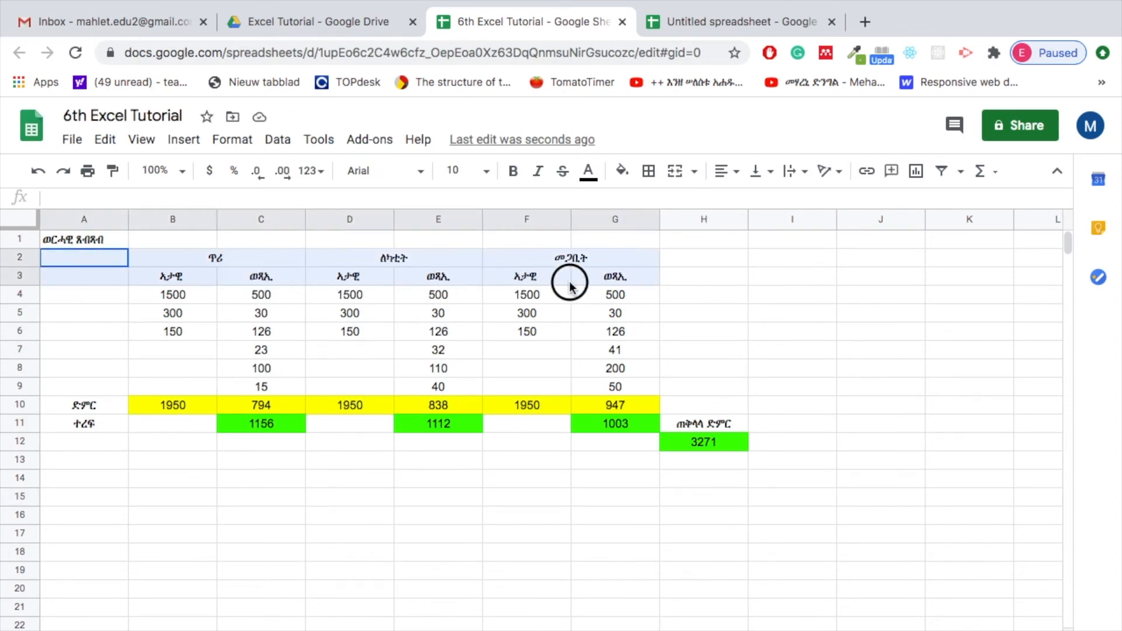
left_click(323, 276)
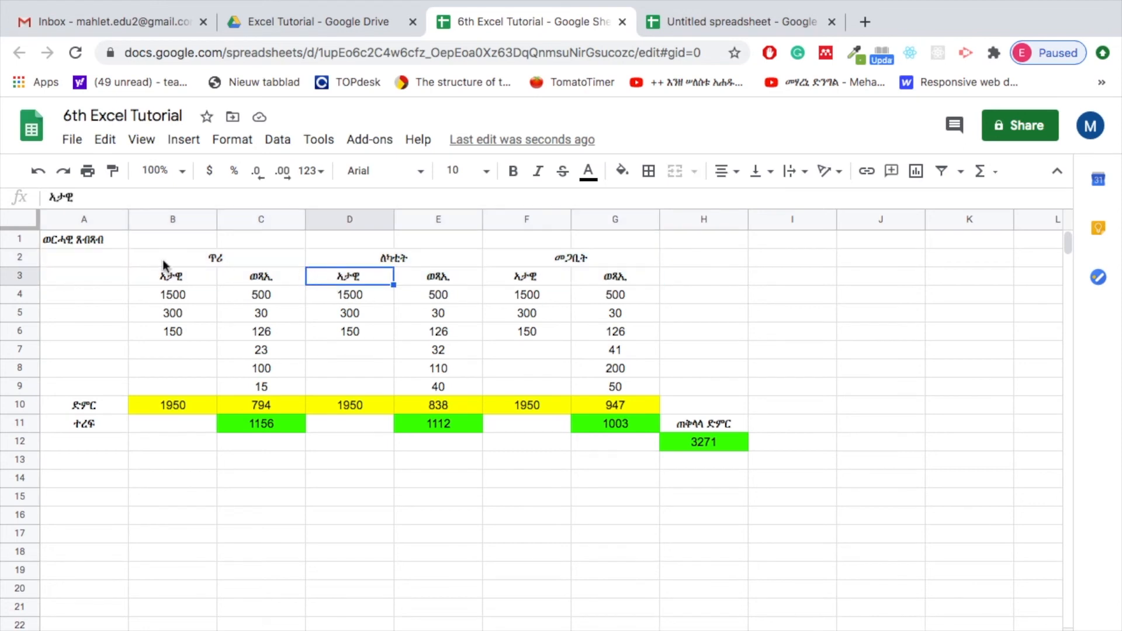
Move the sheet title ወርሓዊ ጸብጻብ from cell A1 to cell D1 by cutting and pasting it
left_click(64, 242)
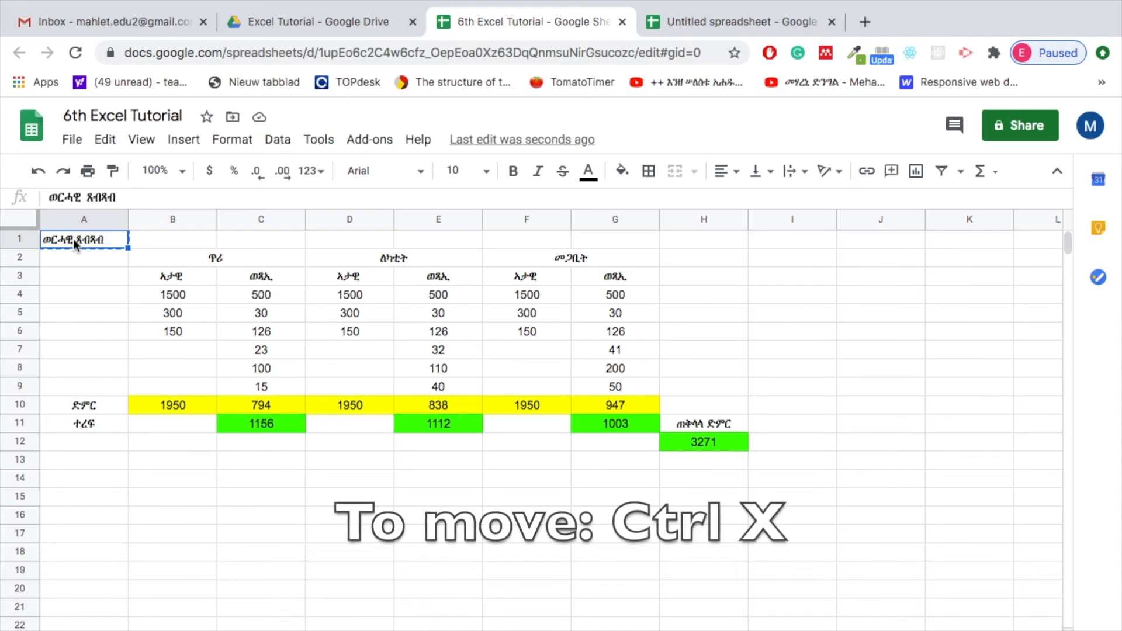
left_click(344, 246)
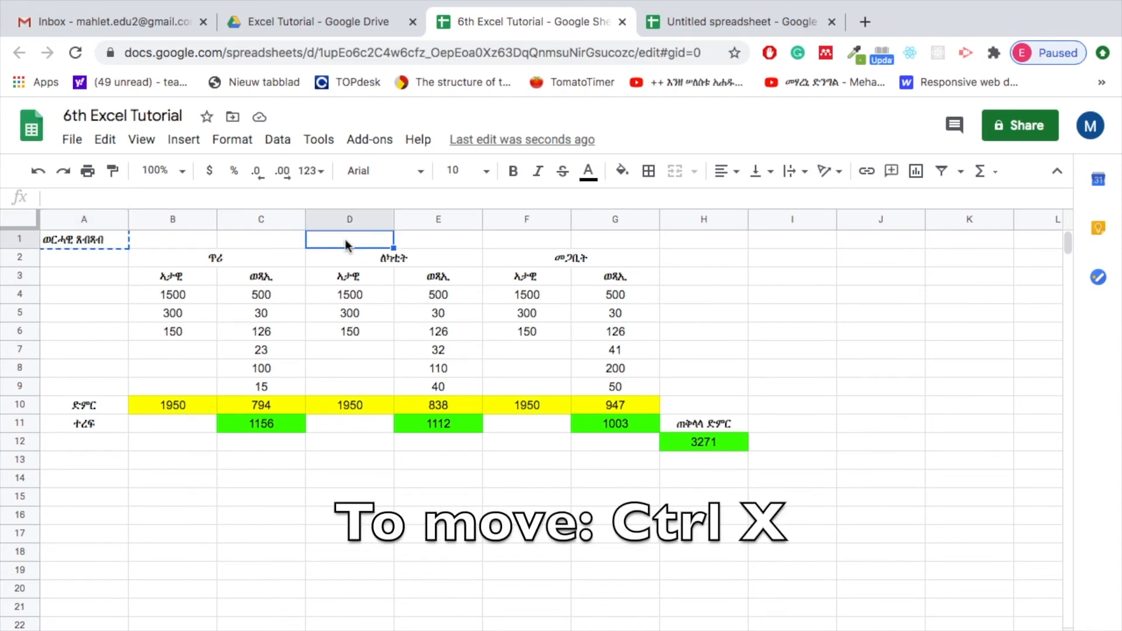
type("ወርሓዊ ጸብጻብ")
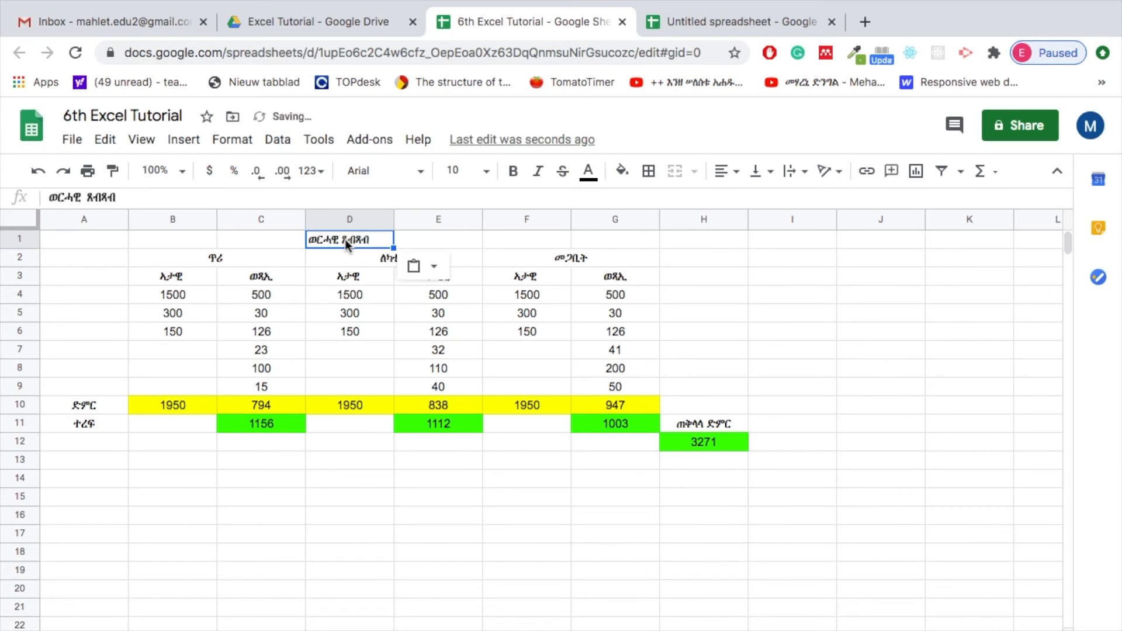
left_click(77, 242)
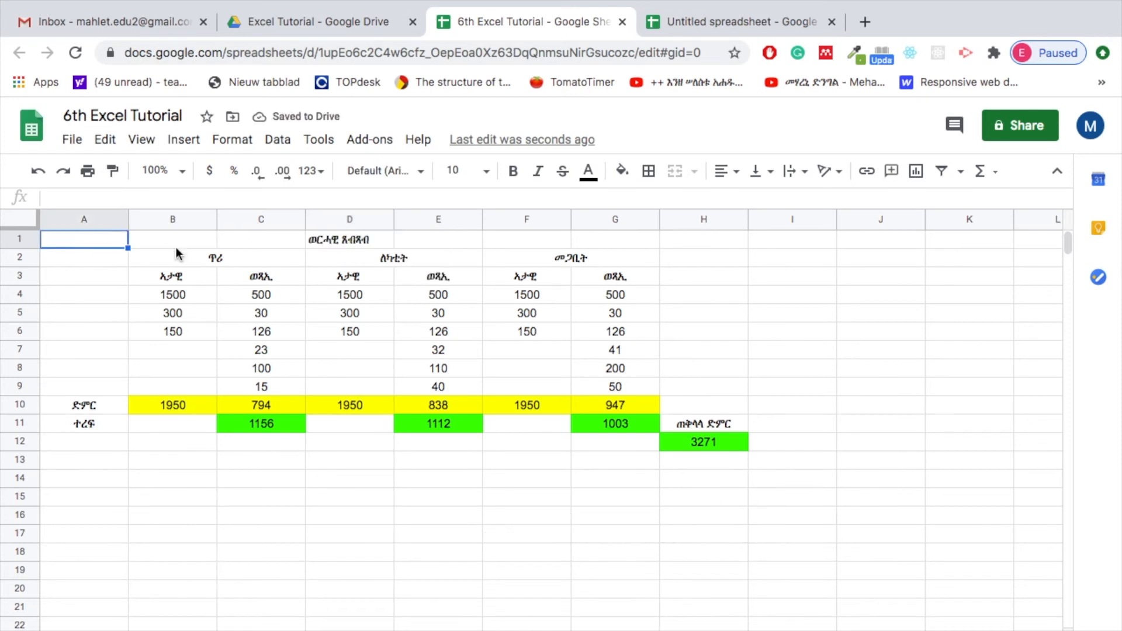
Set the sheet title in cell D1 to font size 14 and colour its text cornflower blue
left_click(346, 238)
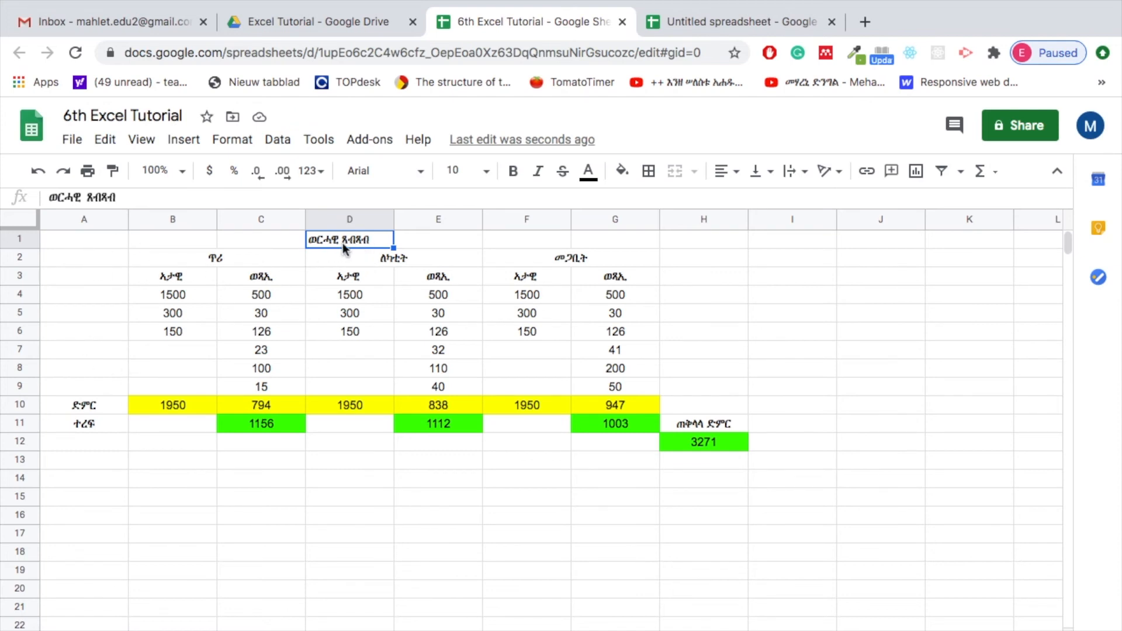
left_click(486, 171)
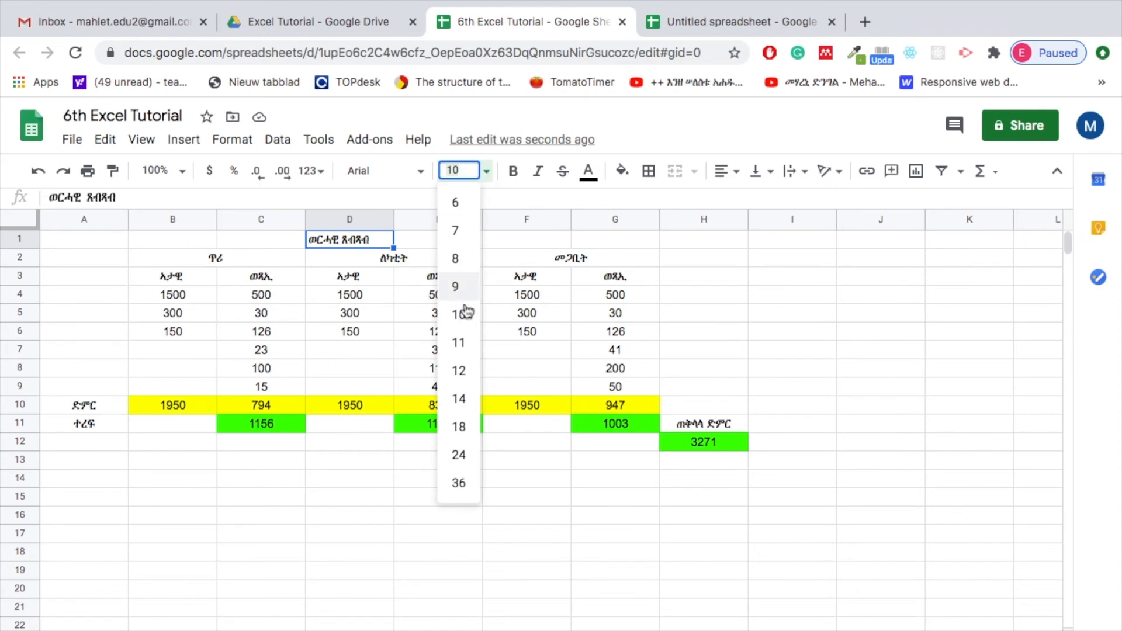
left_click(460, 402)
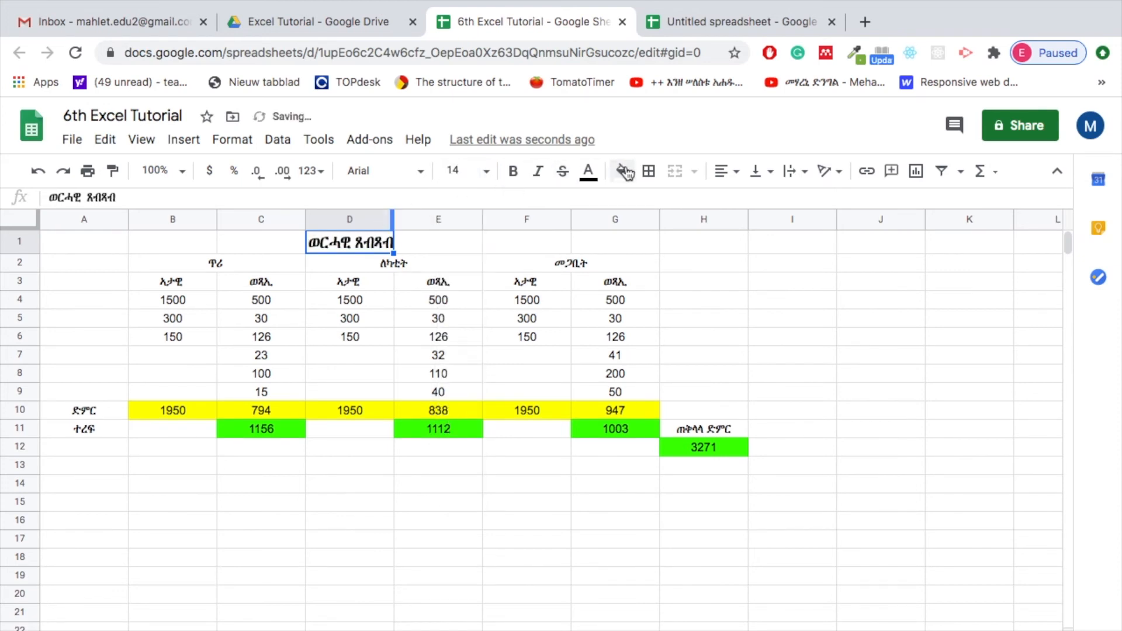
left_click(588, 170)
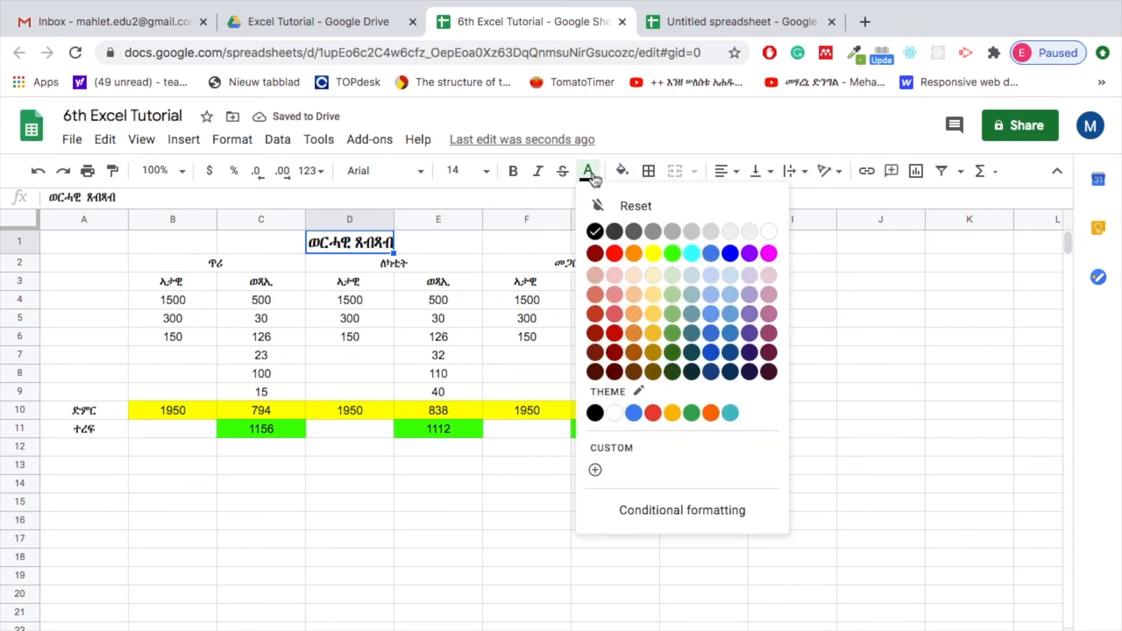
left_click(710, 256)
left_click(447, 240)
Set the font size of the month headings in A2:G2 to 13
left_click_drag(86, 263, 601, 263)
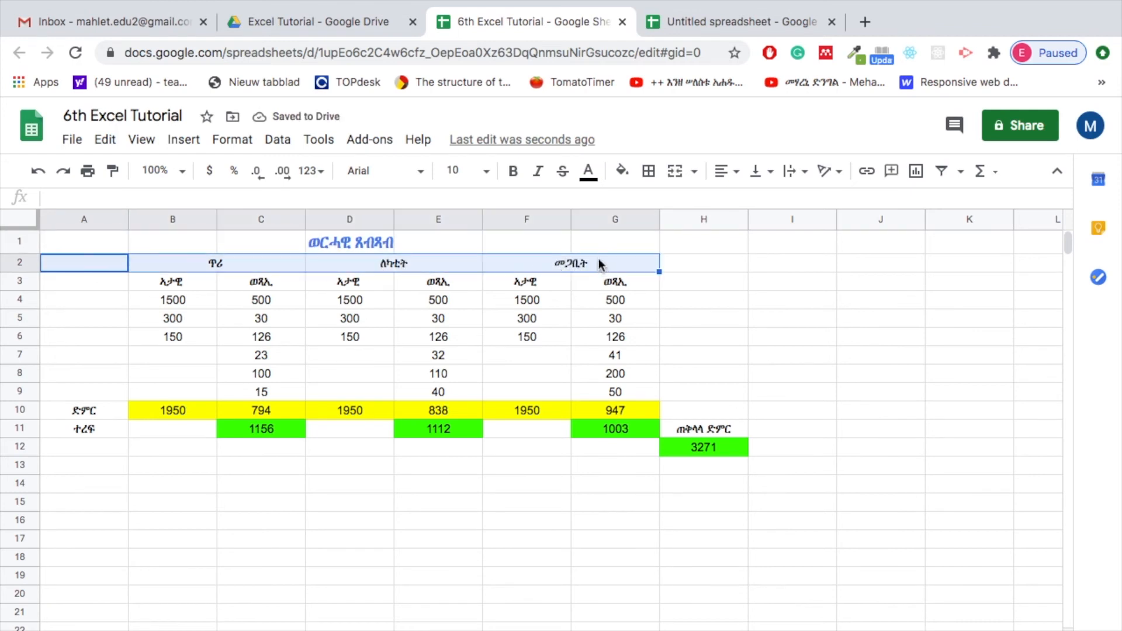
left_click(487, 172)
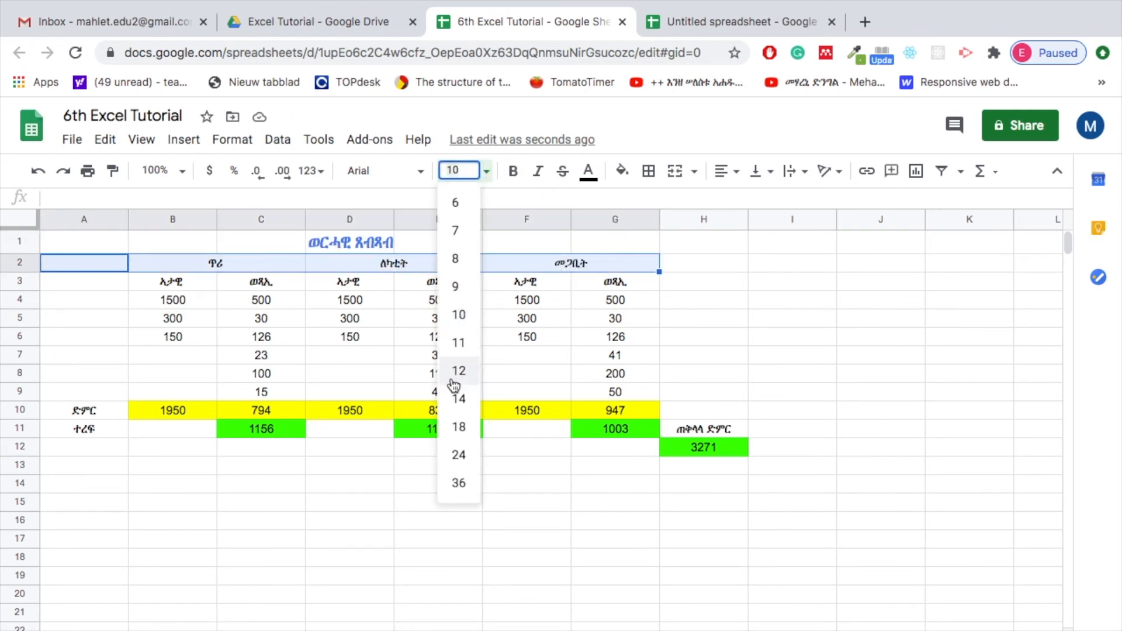
left_click(463, 171)
type("13")
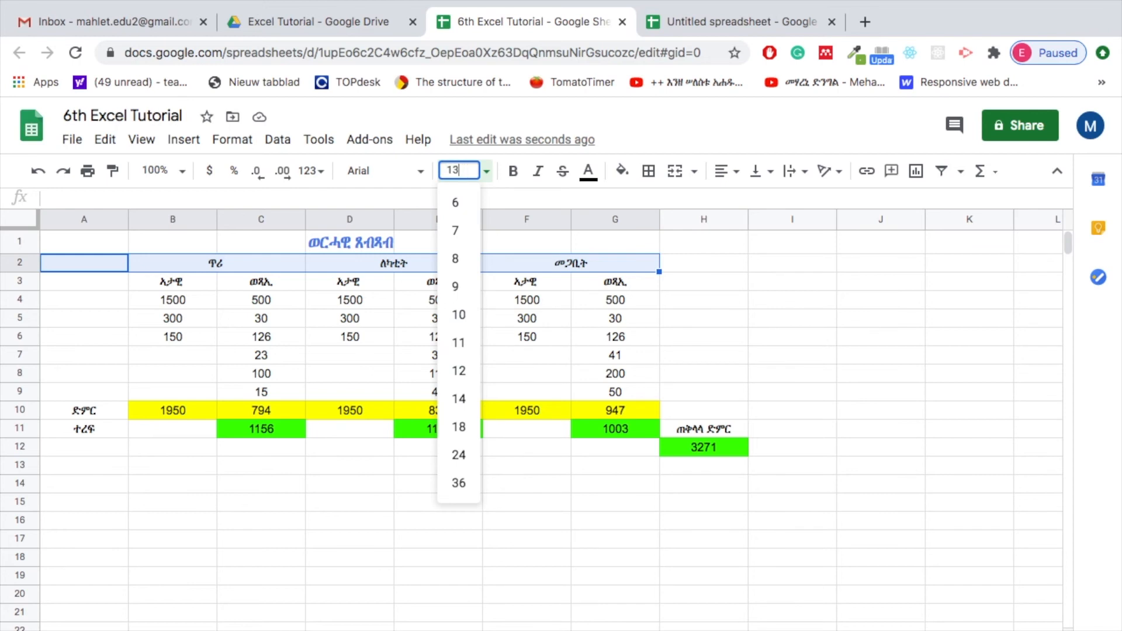
key("Return")
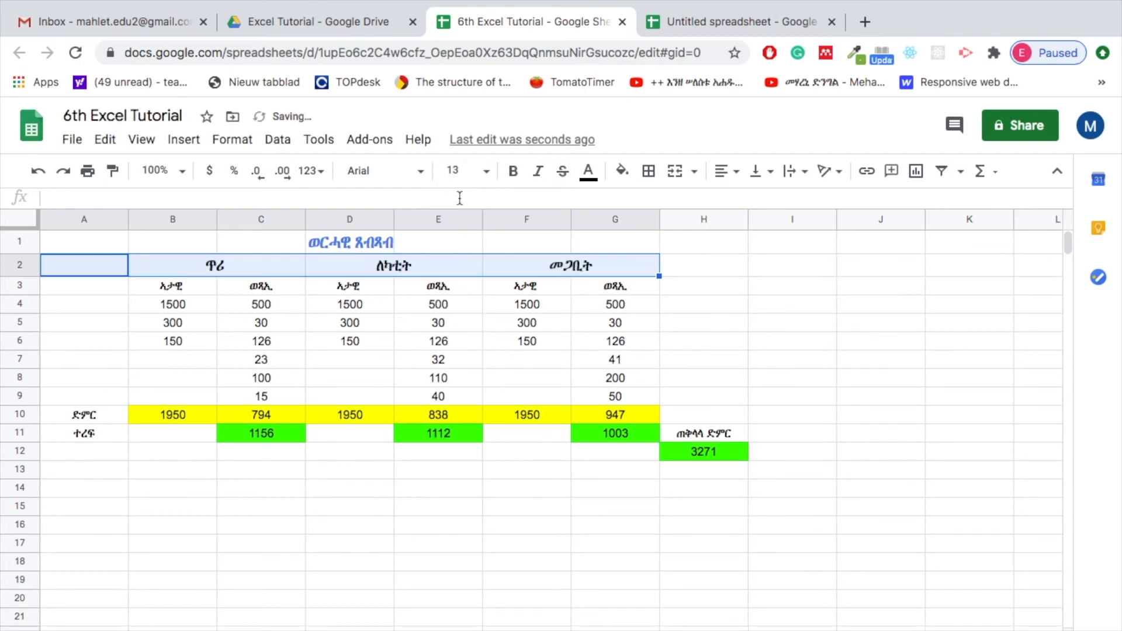
left_click(491, 177)
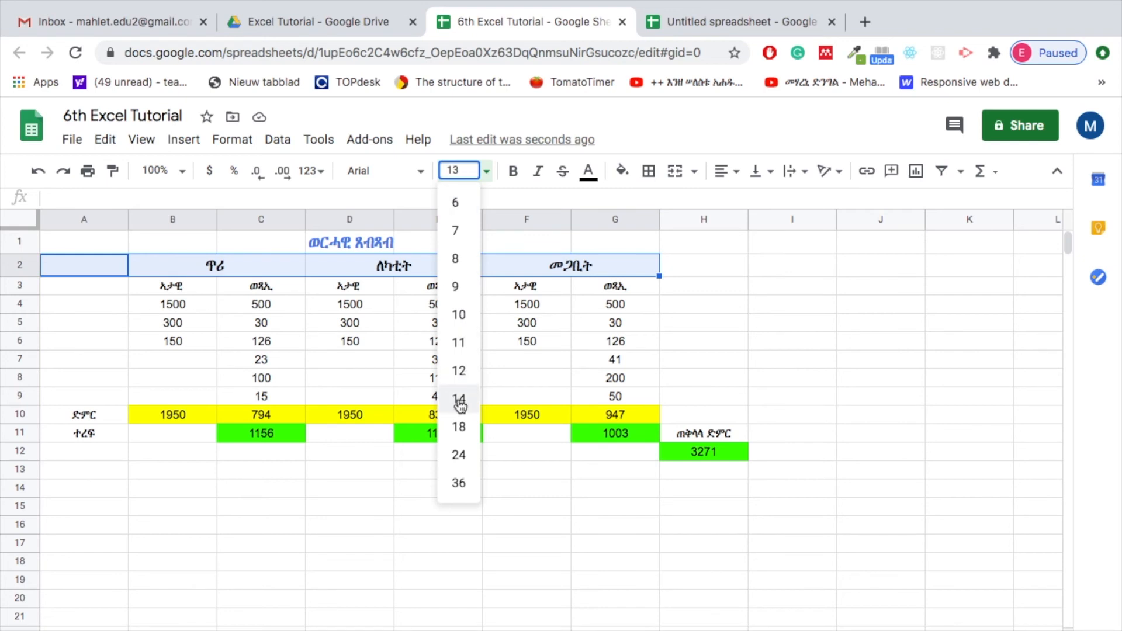
left_click(724, 291)
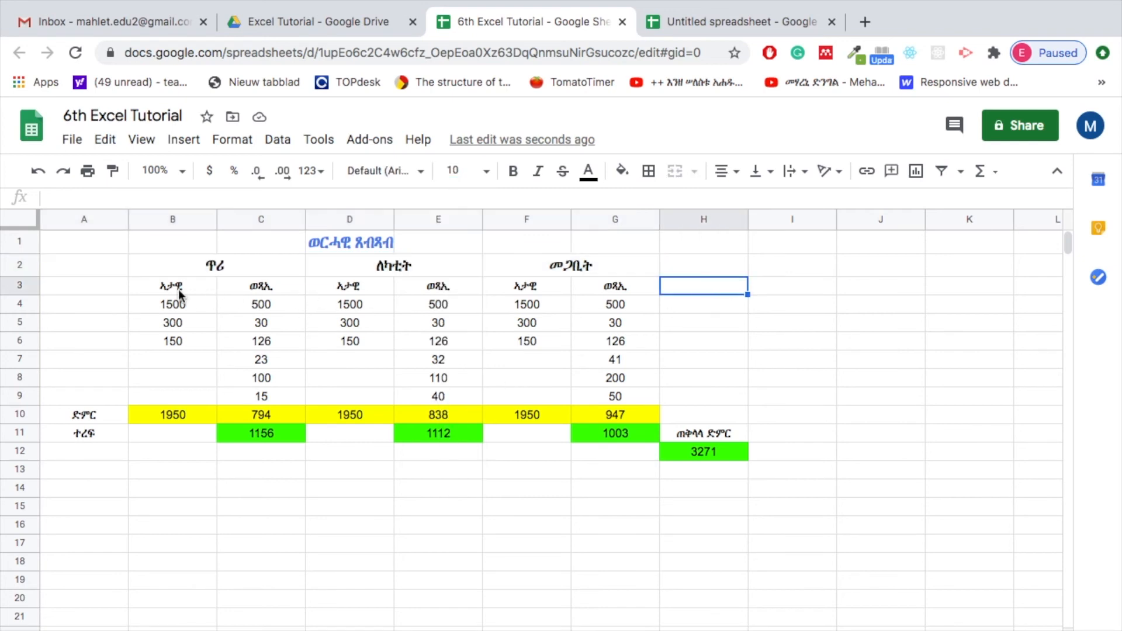
Set the font size of the income and expense headings in A3:G3 to 12
left_click_drag(120, 285, 582, 285)
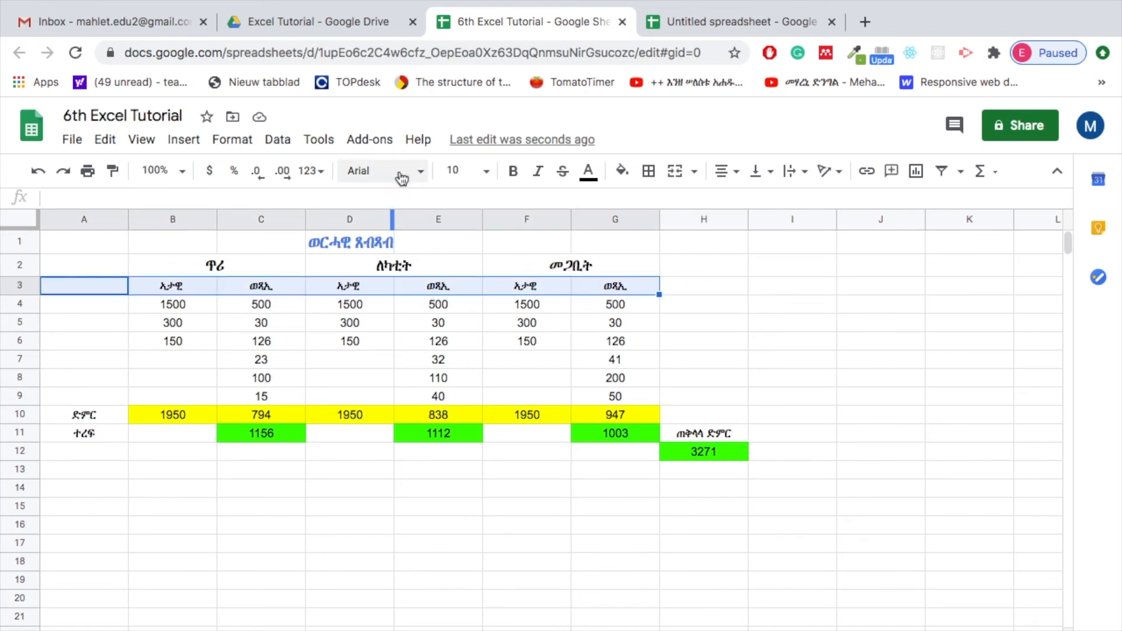
left_click(492, 172)
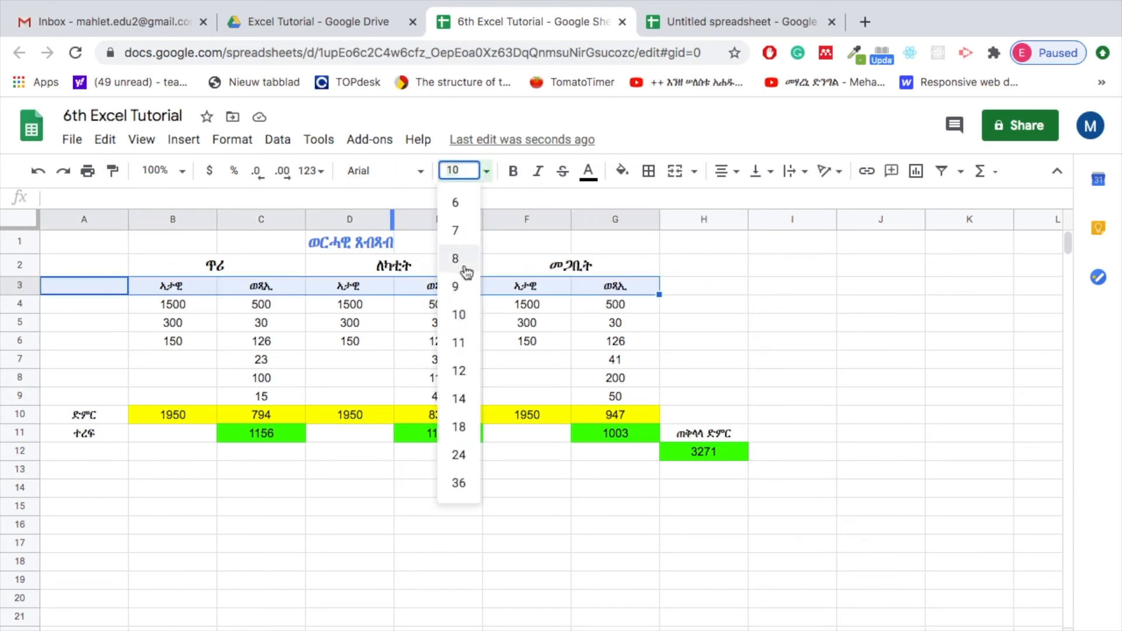
left_click(459, 371)
left_click(701, 319)
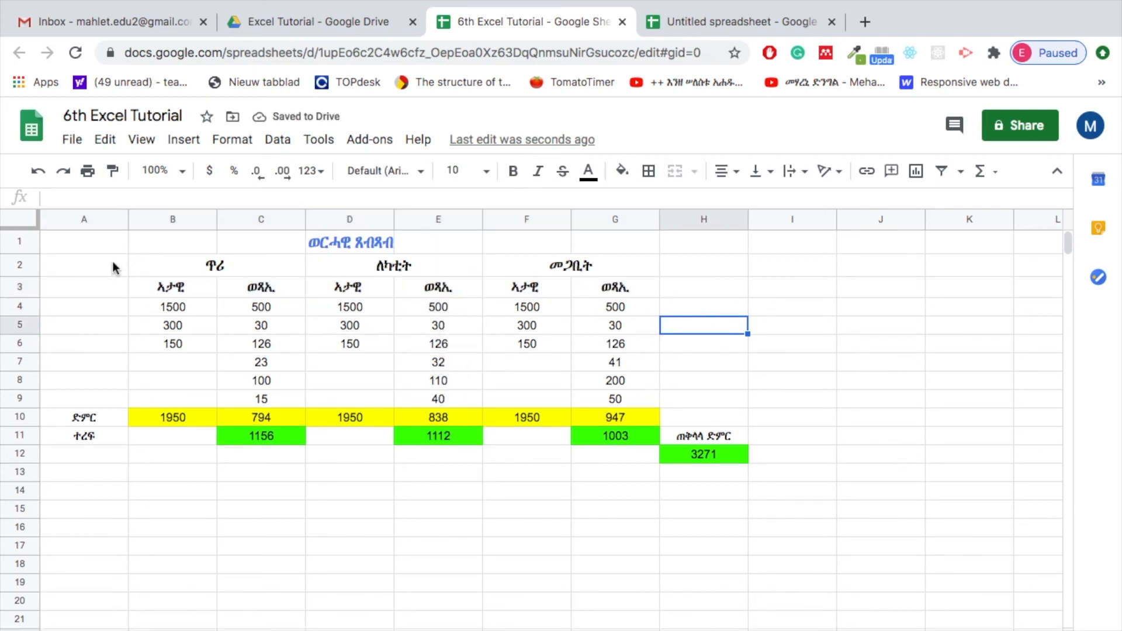
Apply alternating colors to the range A2:G9 with a header, using the default blue style
left_click_drag(65, 267, 672, 392)
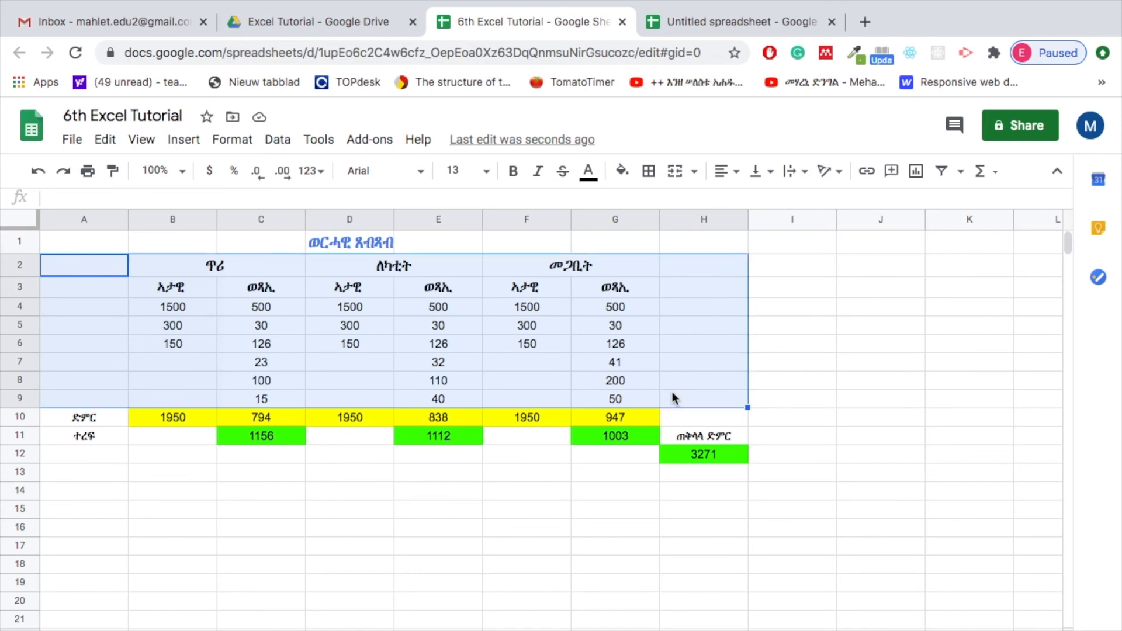
left_click(696, 379)
mouse_move(55, 262)
left_mouse_down()
mouse_move(451, 301)
mouse_move(616, 368)
mouse_move(636, 406)
left_mouse_up()
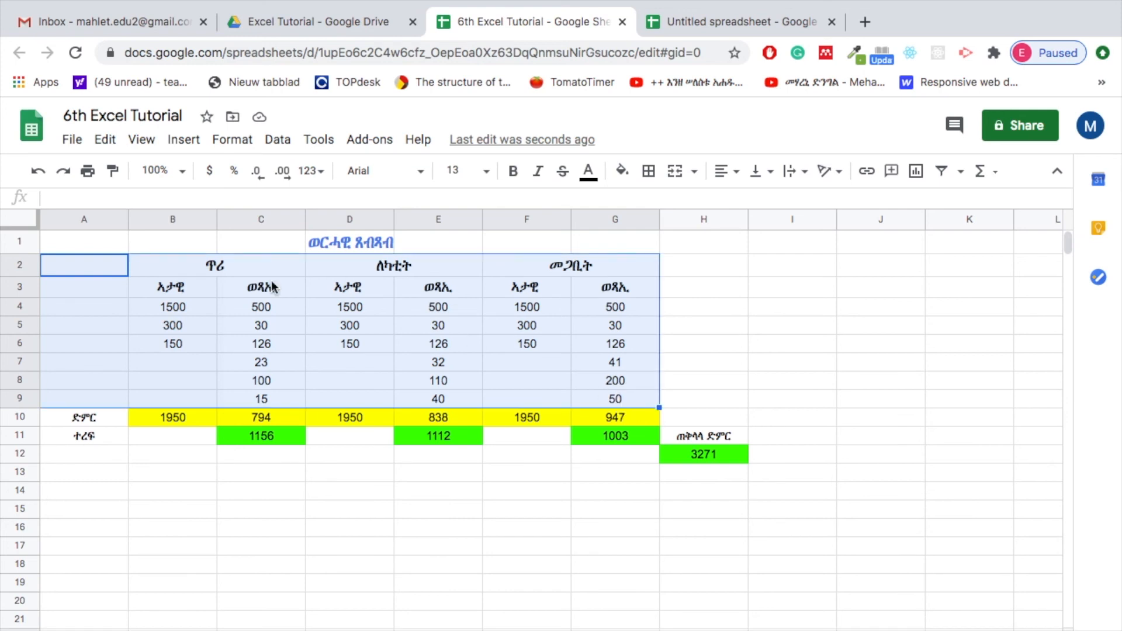
left_click(232, 140)
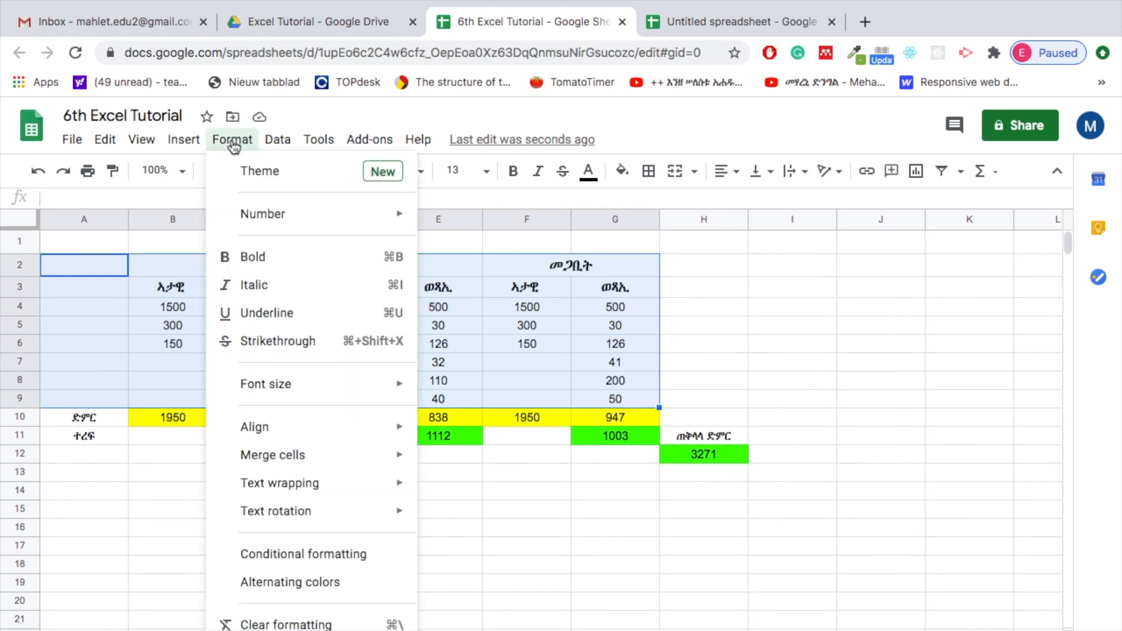
left_click(314, 584)
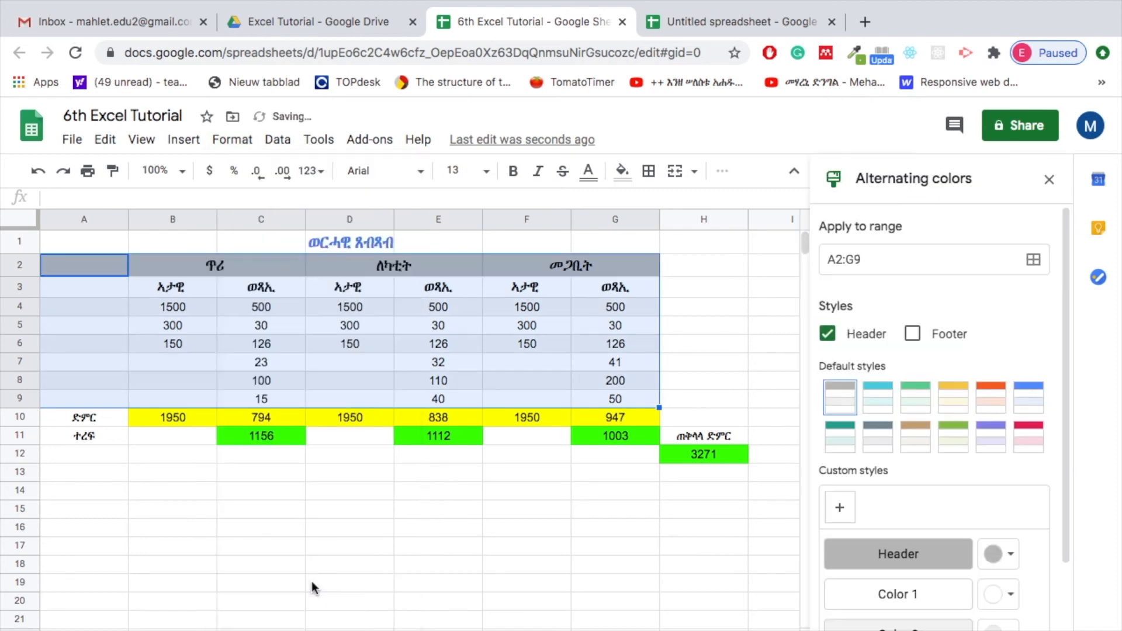
left_click(955, 401)
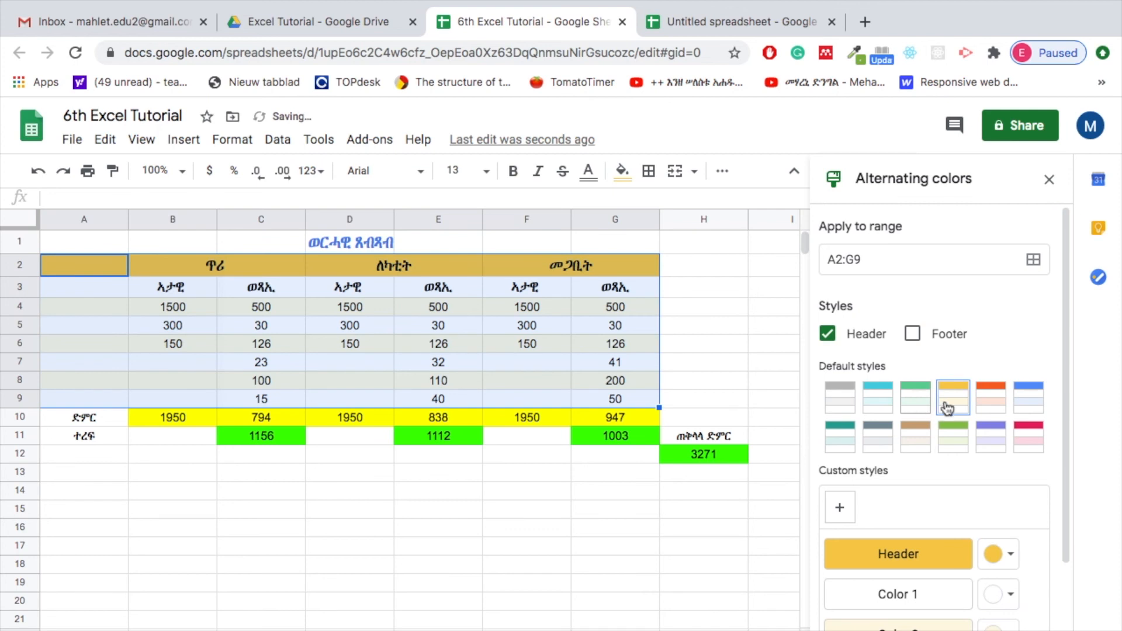
left_click(1036, 407)
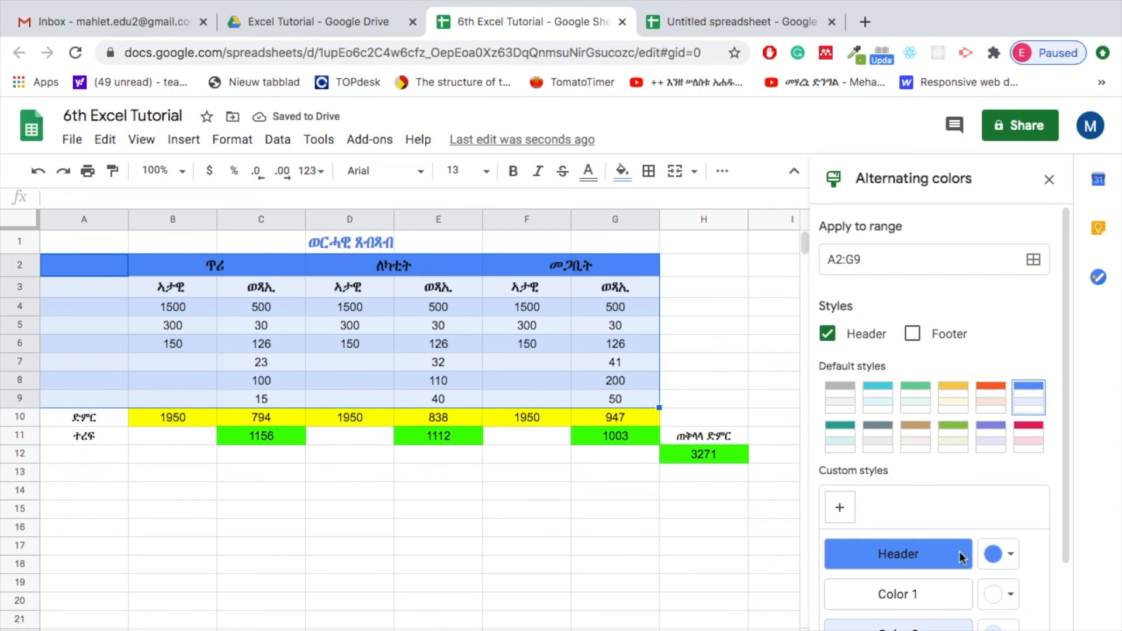
scroll(1002, 494, "down", 2)
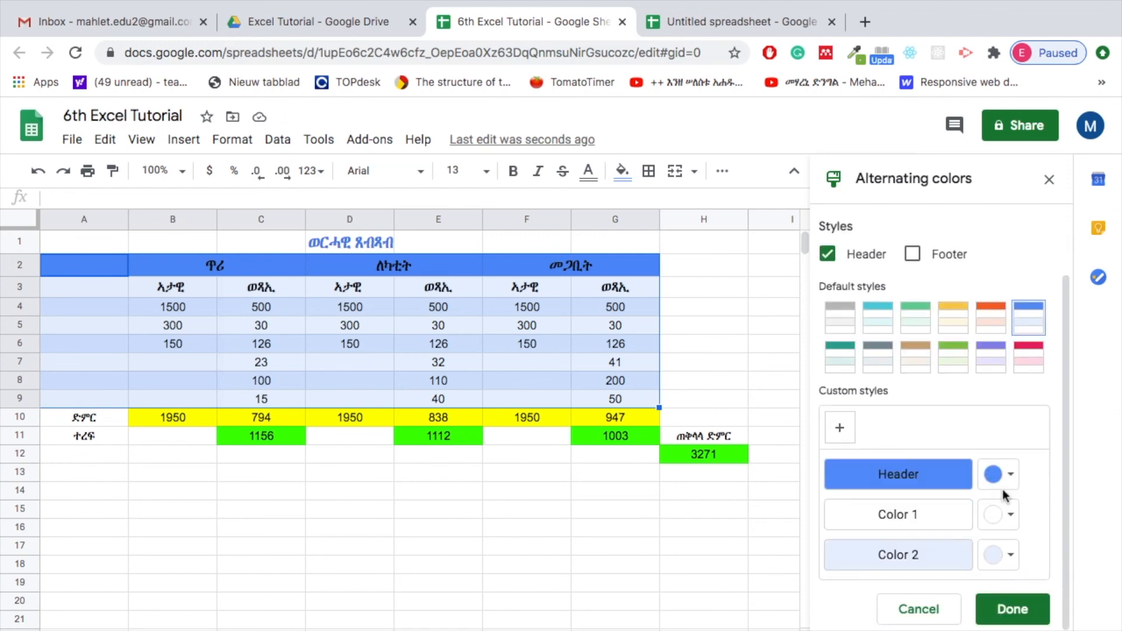
left_click(1005, 611)
left_click_drag(349, 491, 350, 509)
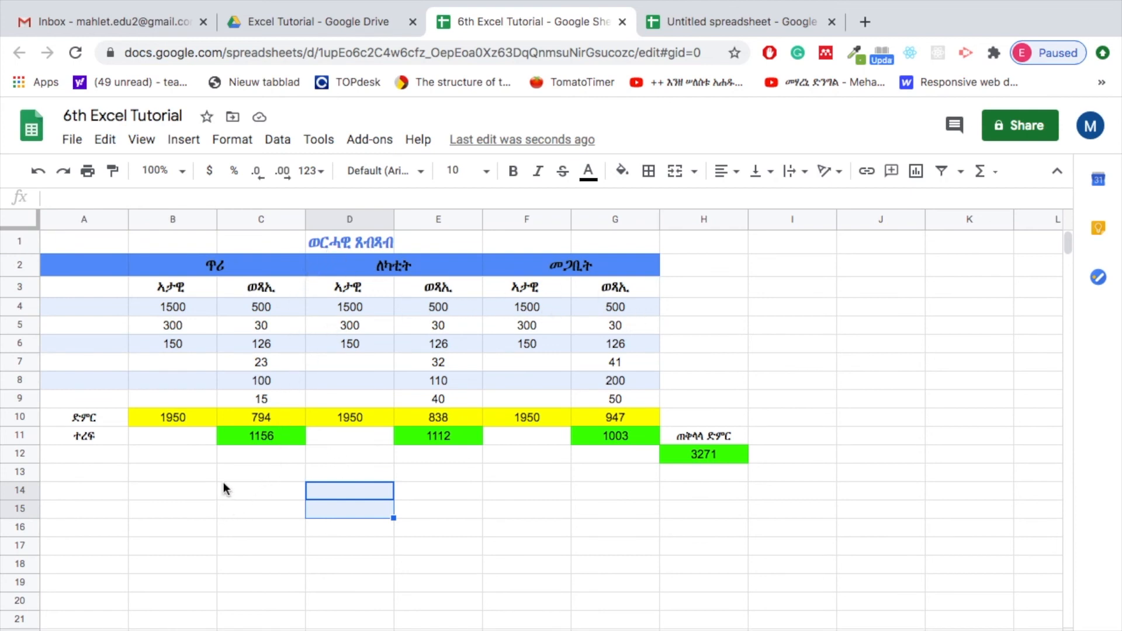
Add an outer border around the budget table range A2:H13
left_click_drag(65, 263, 745, 478)
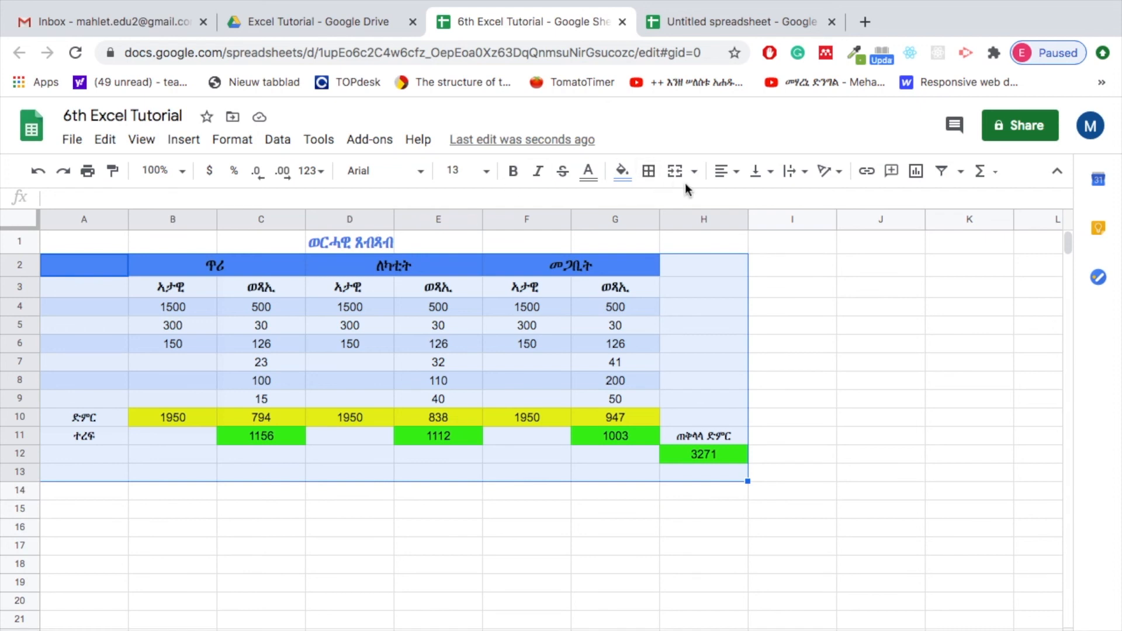
left_click(650, 173)
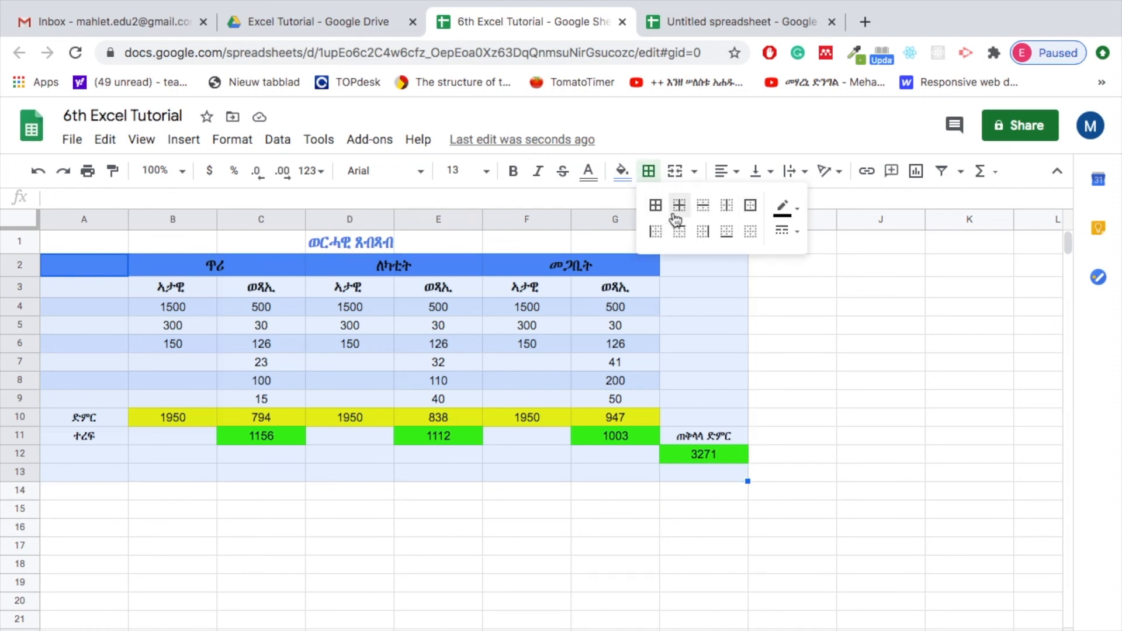
left_click(752, 209)
left_click(458, 564)
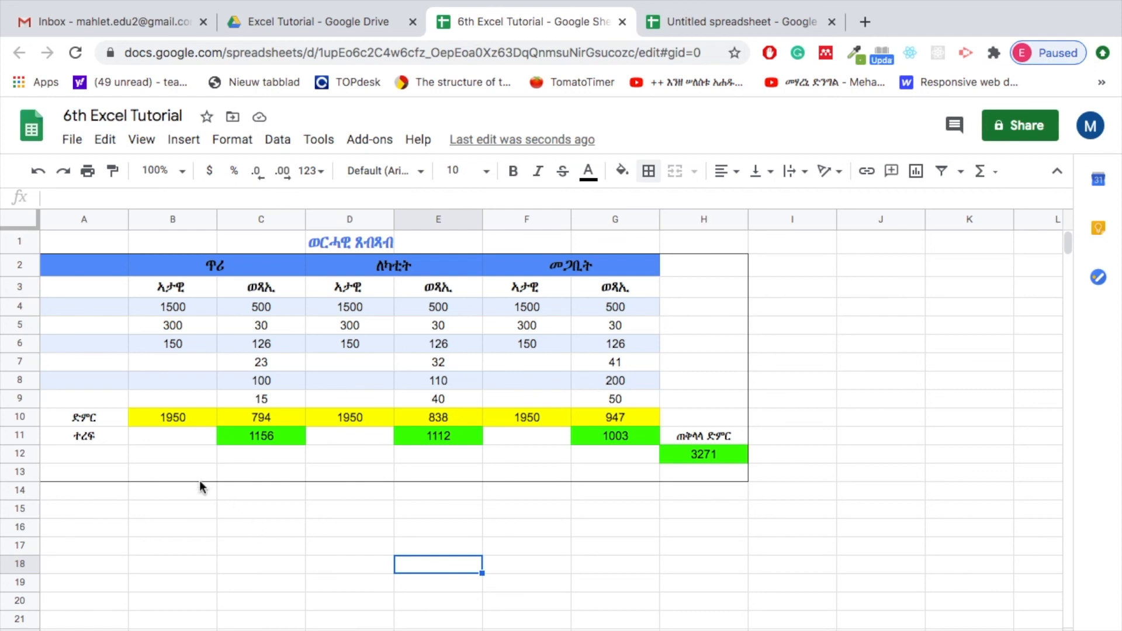
left_click(703, 437)
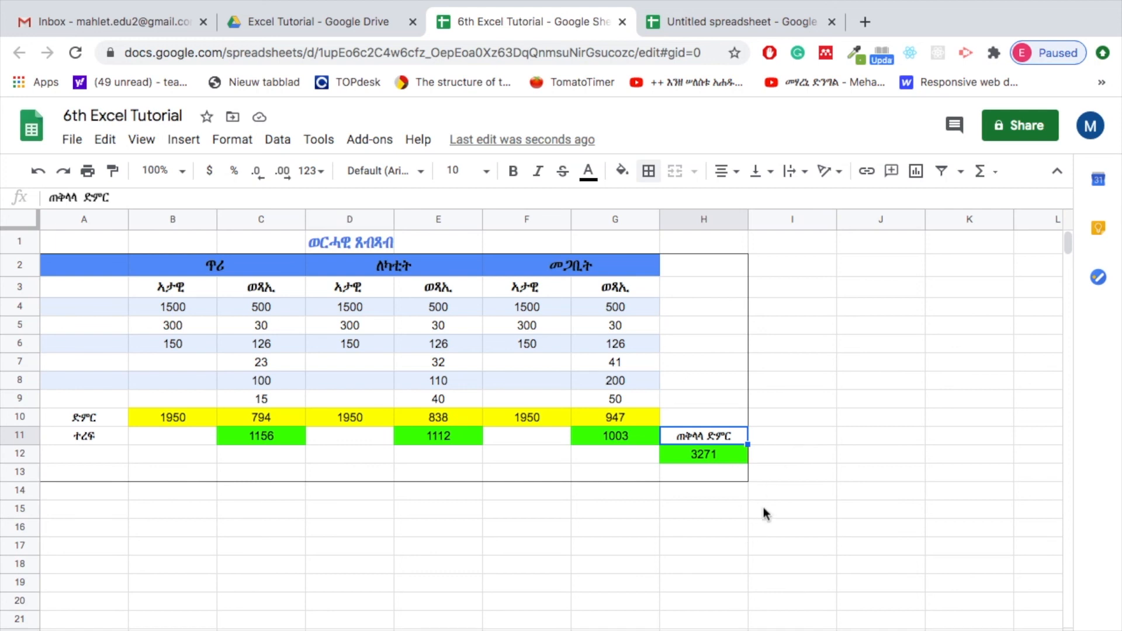
left_click(771, 492)
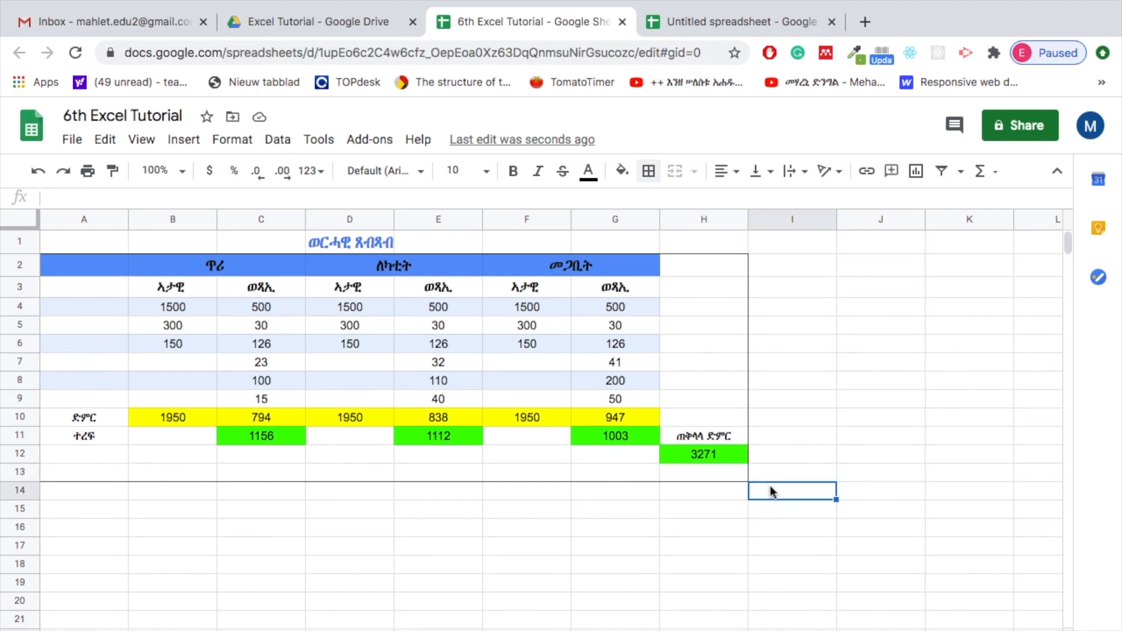